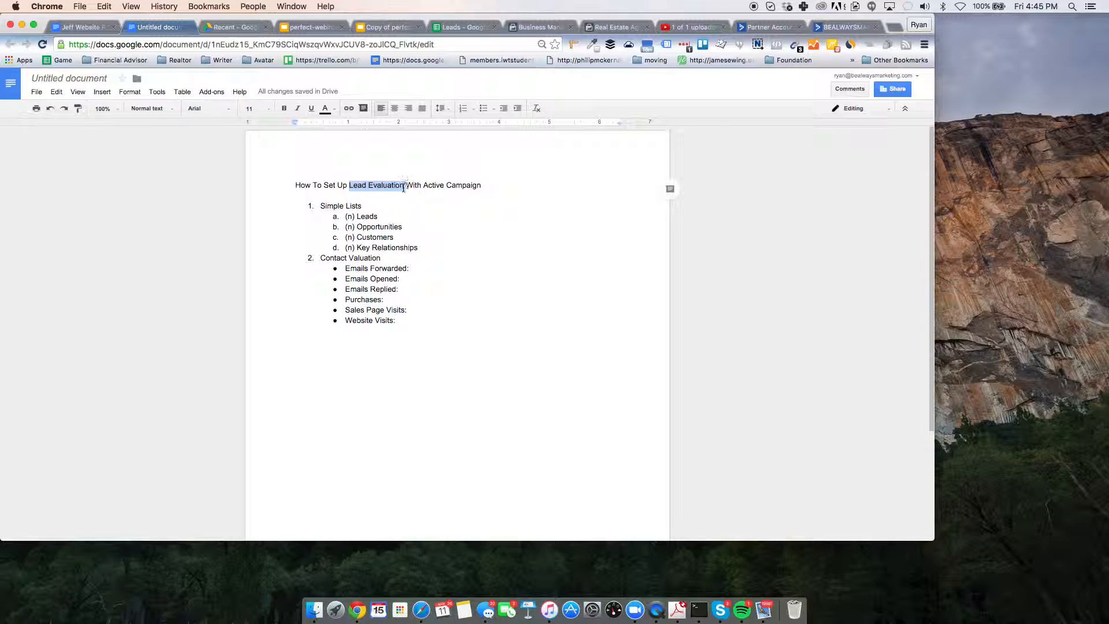
Review the outline's Simple Lists entries and the Contact Valuation items
left_click(294, 197)
left_click_drag(319, 205, 427, 253)
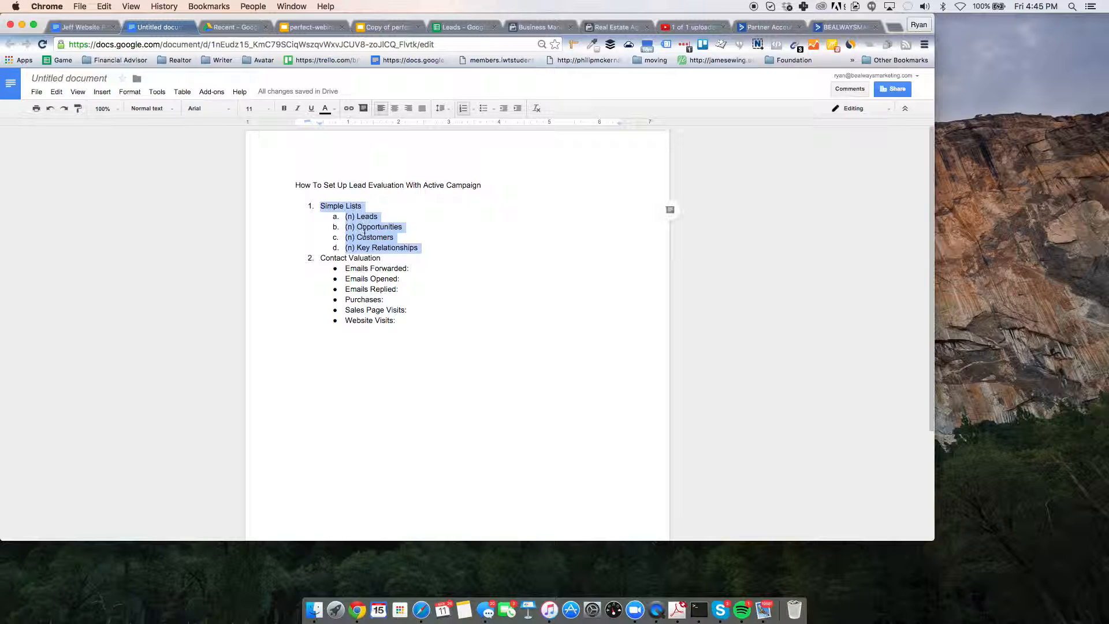
left_click(377, 216)
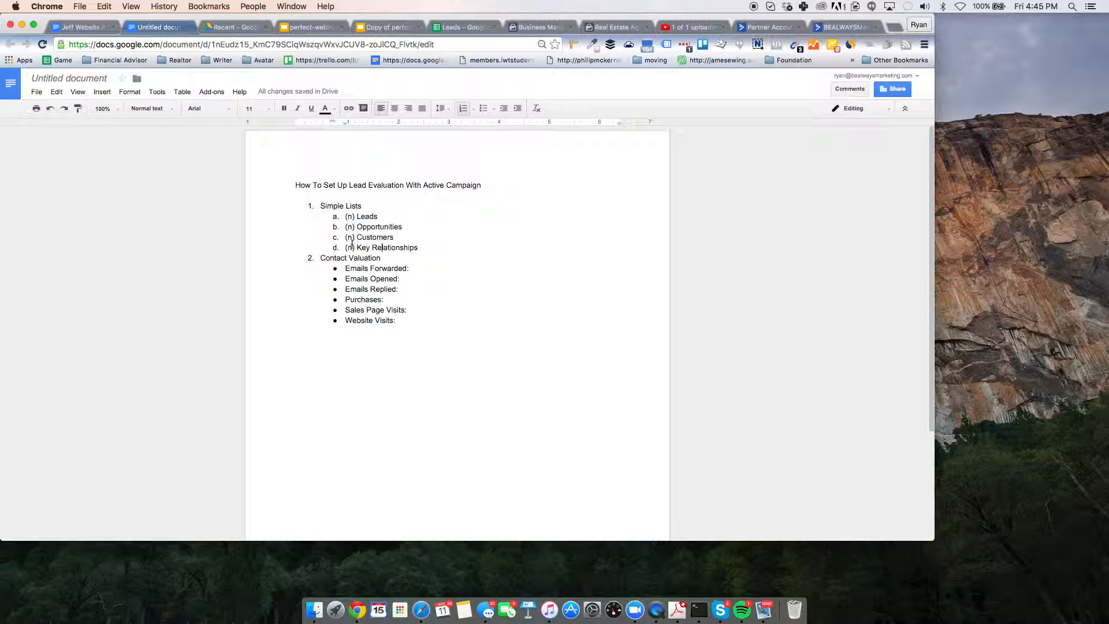
double_click(348, 246)
left_click(374, 251)
left_click_drag(399, 320, 341, 268)
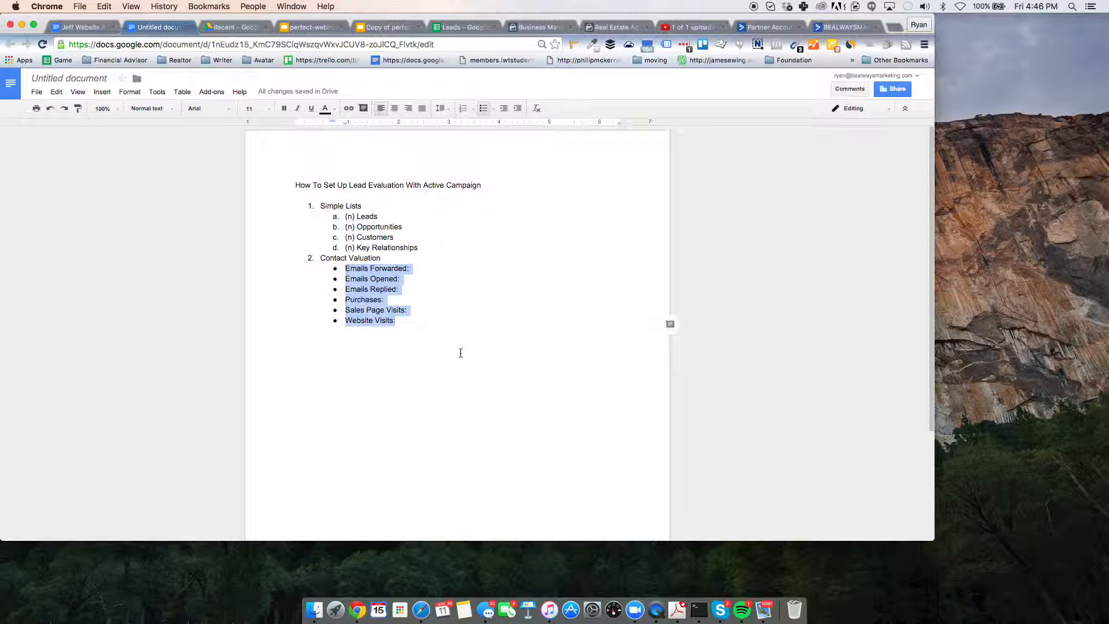
left_click(458, 330)
key("Return")
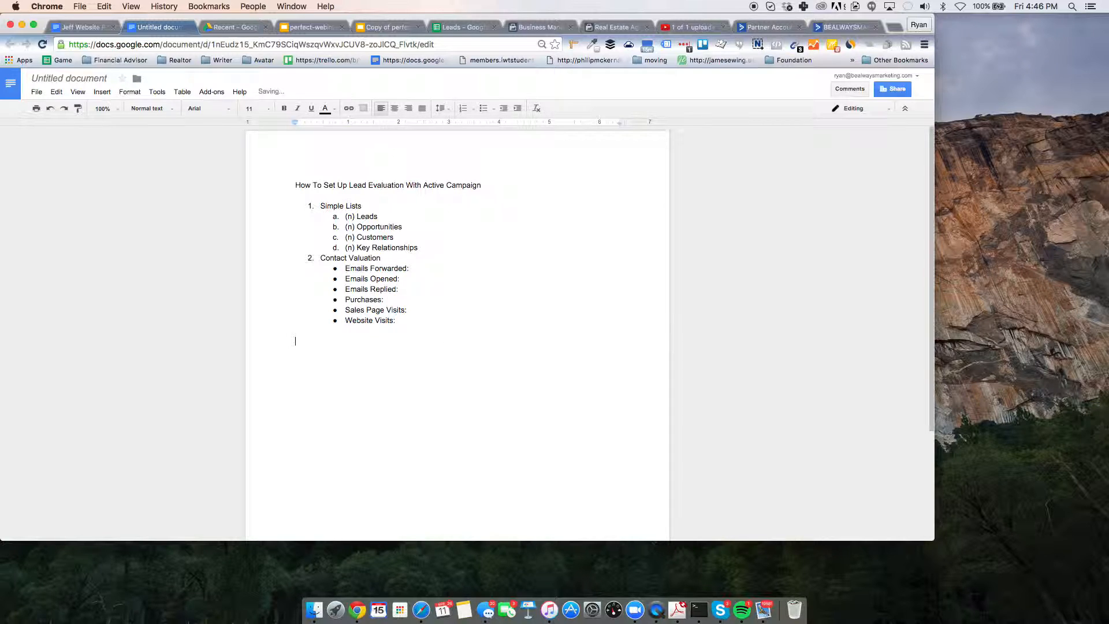
type("Tag")
key("BackSpace")
Switch to ActiveCampaign and create a new automation named "Emails Forwarded", copying the name from the outline document without its colon
left_click(828, 27)
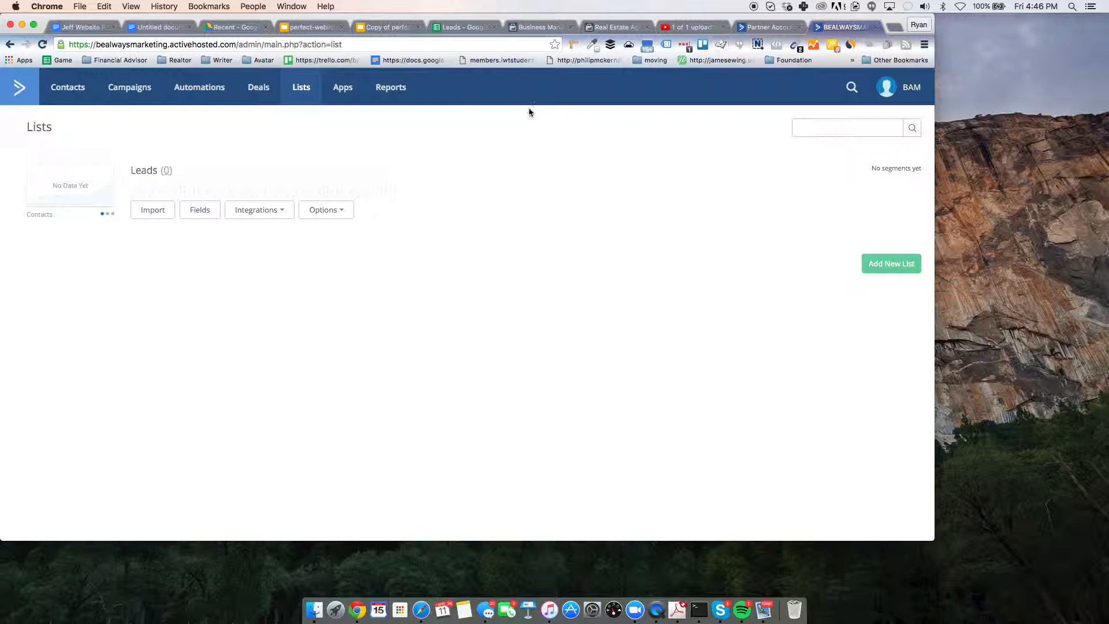
left_click(208, 90)
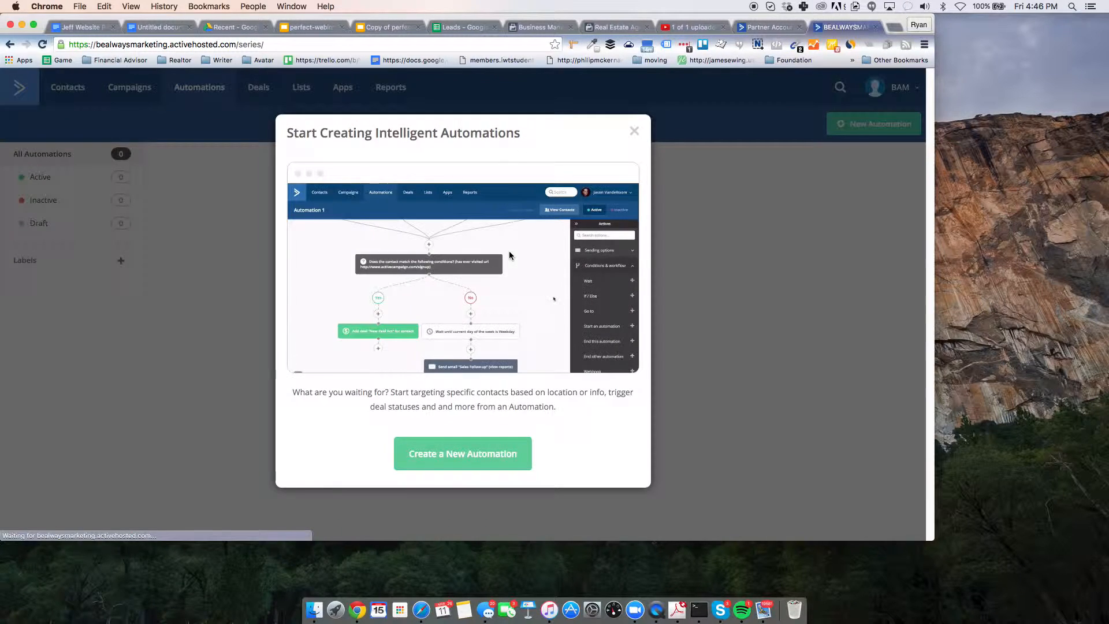
left_click(475, 453)
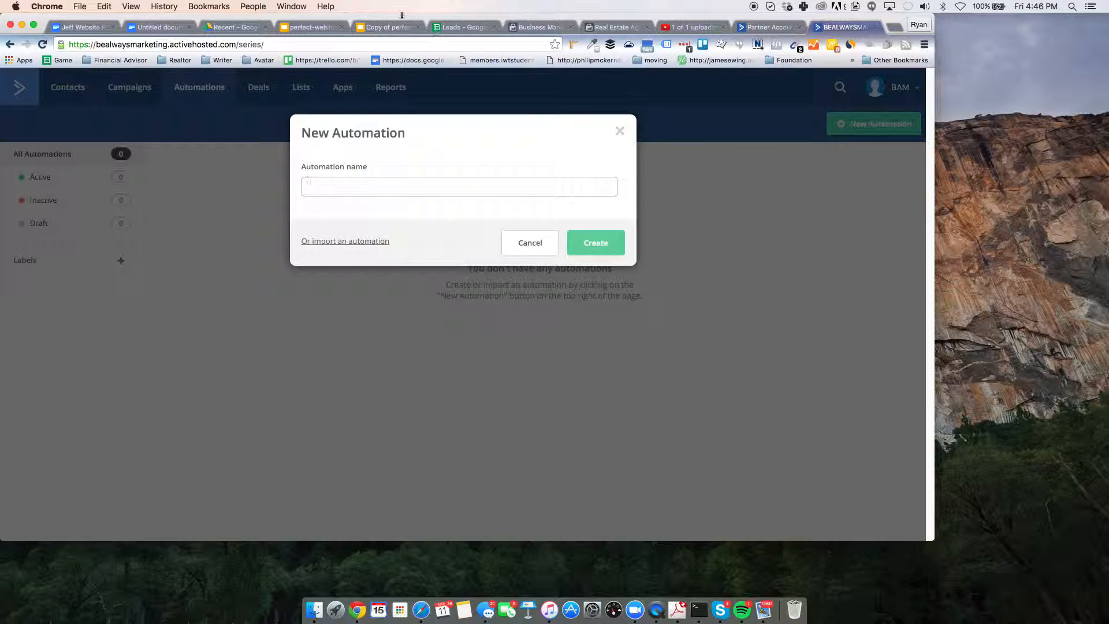
left_click(141, 34)
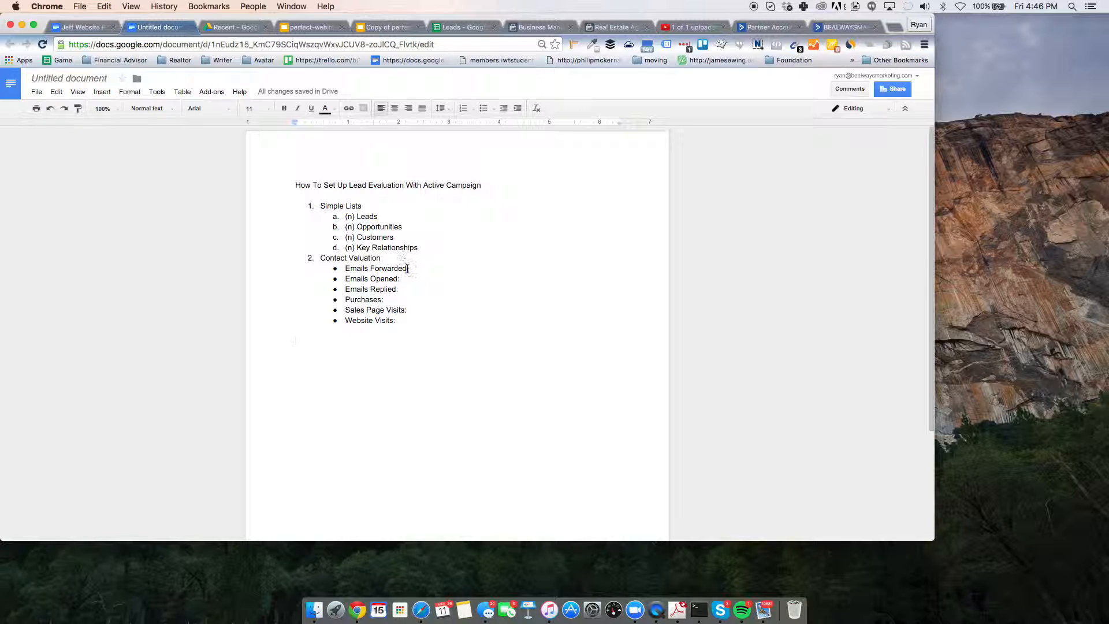
left_click_drag(409, 268, 349, 268)
key("super+c")
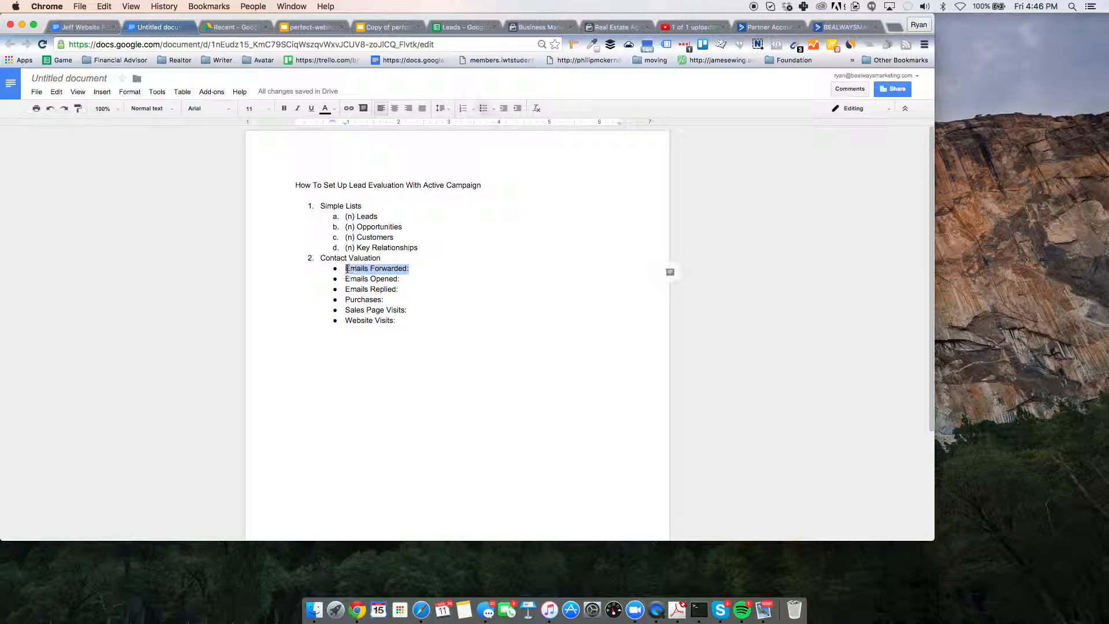
left_click(843, 27)
key("super+v")
key("BackSpace")
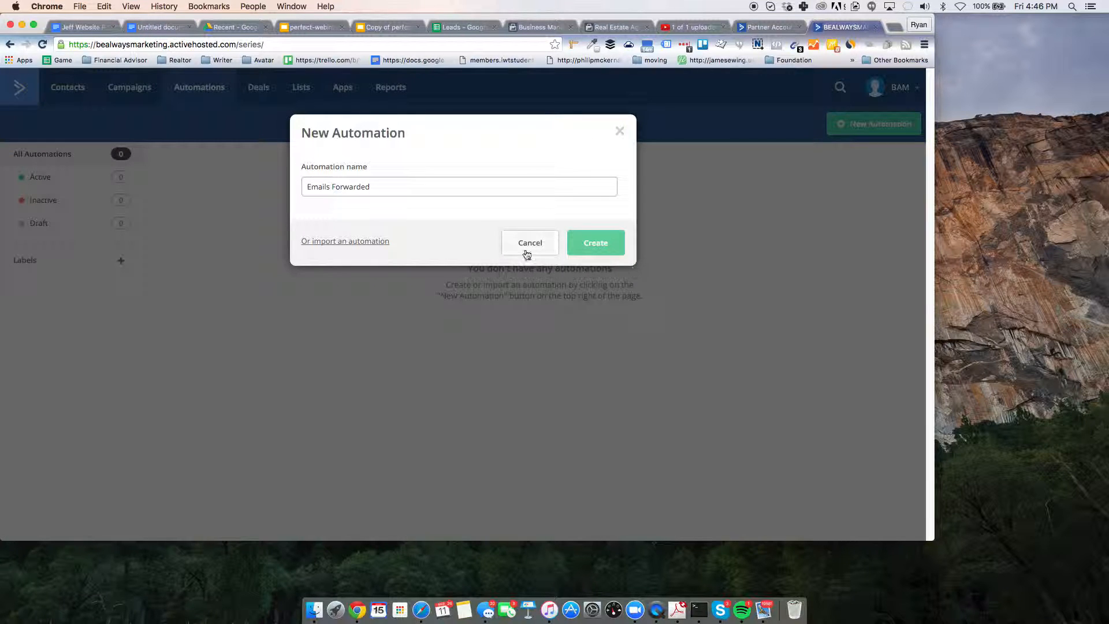
left_click(619, 245)
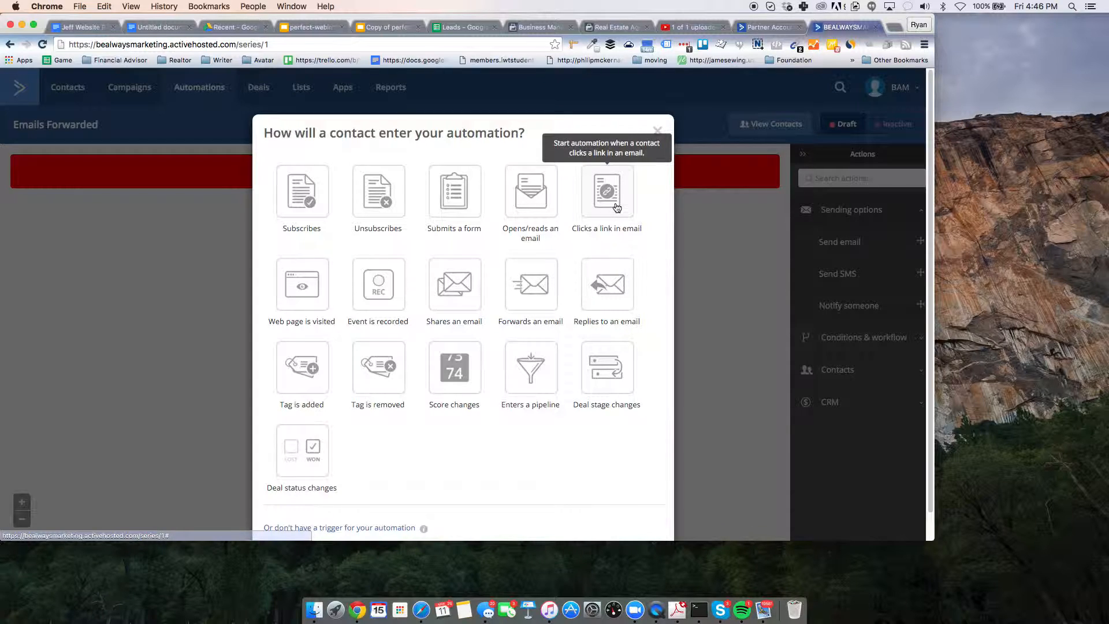
Add a start trigger for contacts who forward any email in any list, set to run multiple times
left_click(181, 215)
left_click(411, 187)
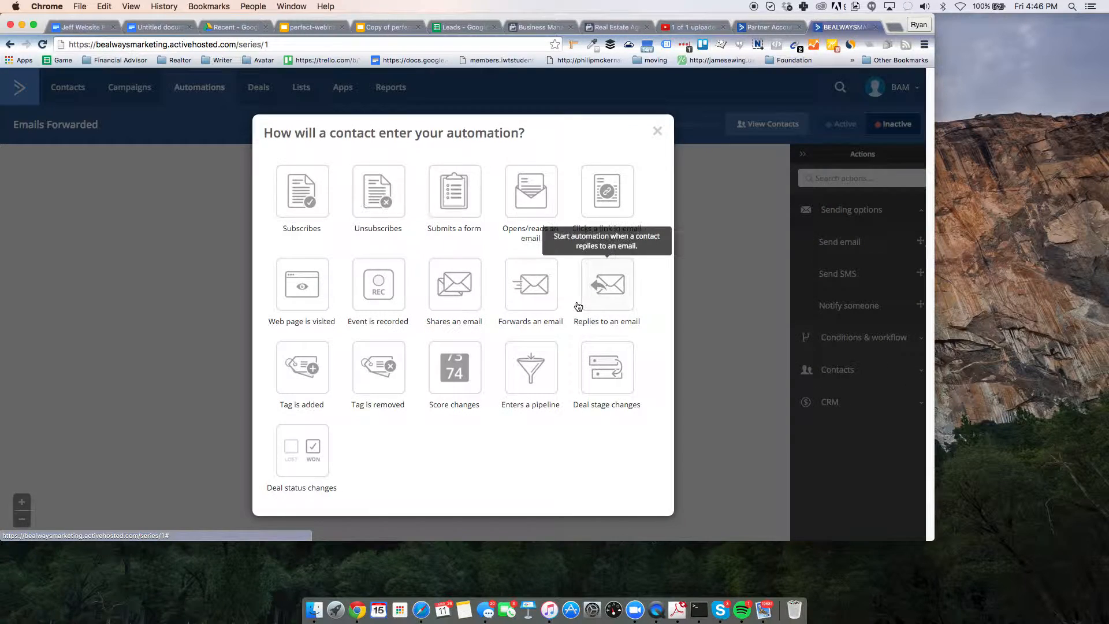
left_click(522, 294)
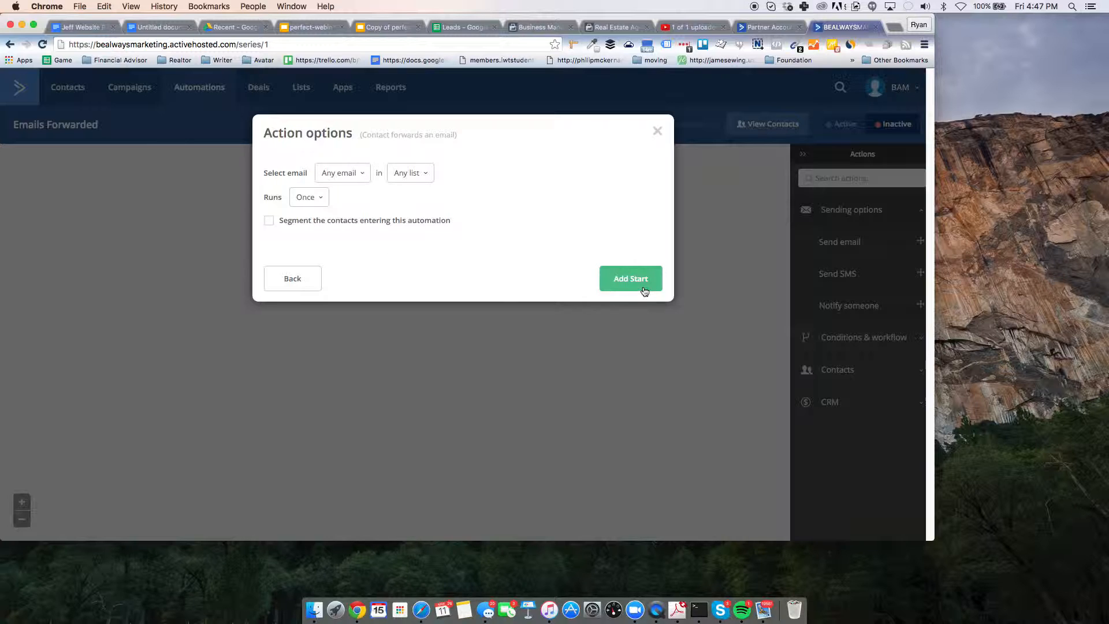
left_click(307, 195)
left_click(328, 244)
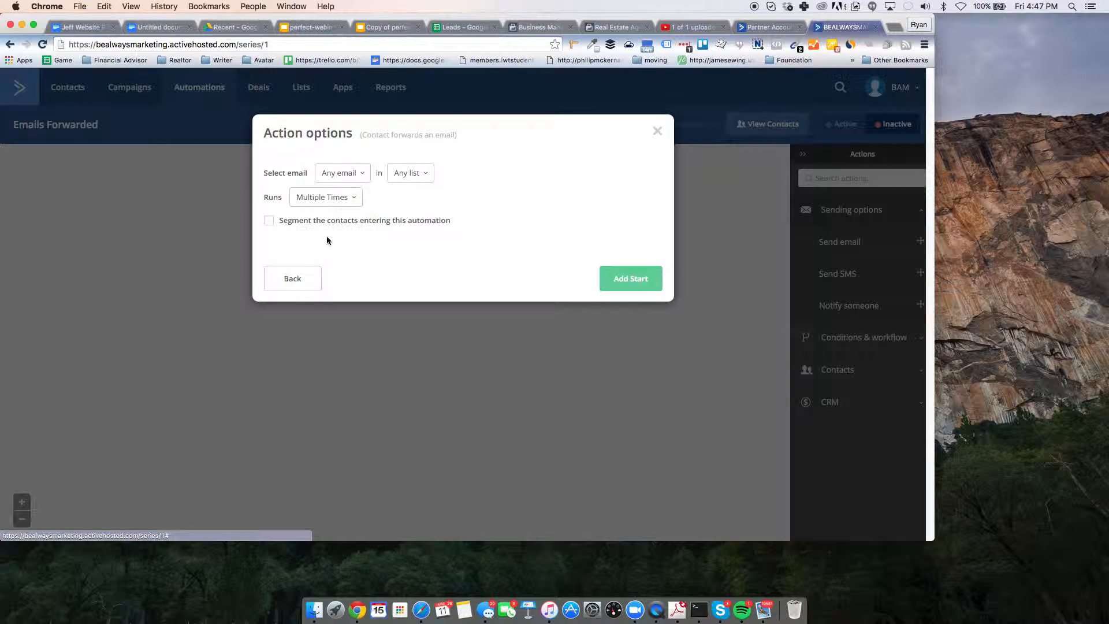
left_click(628, 282)
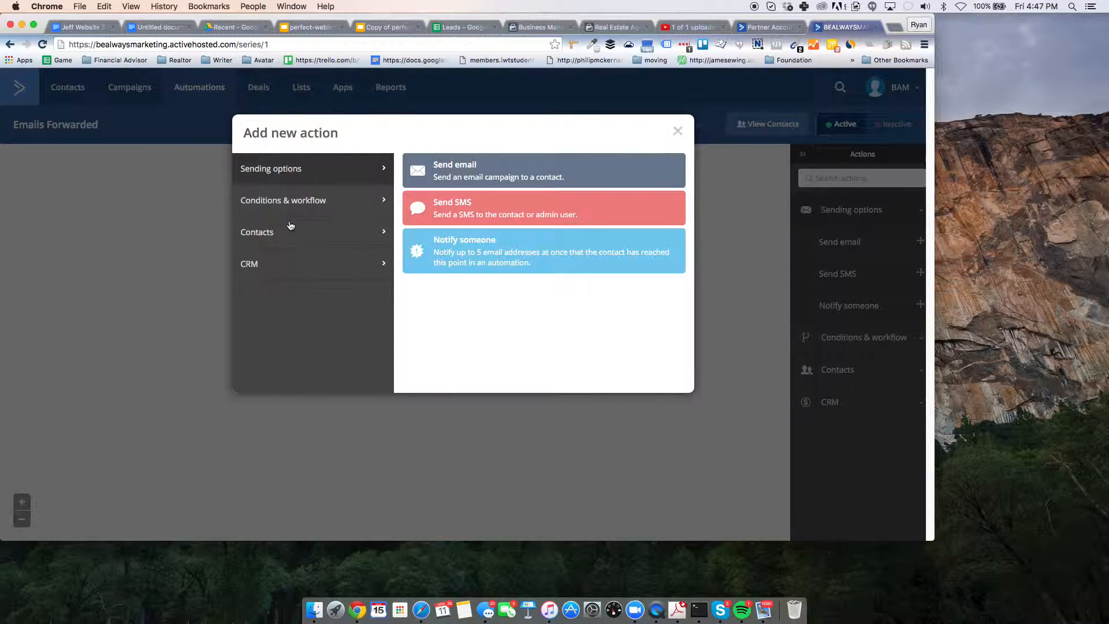
Try to add an Adjust score action to the automation
left_click(271, 228)
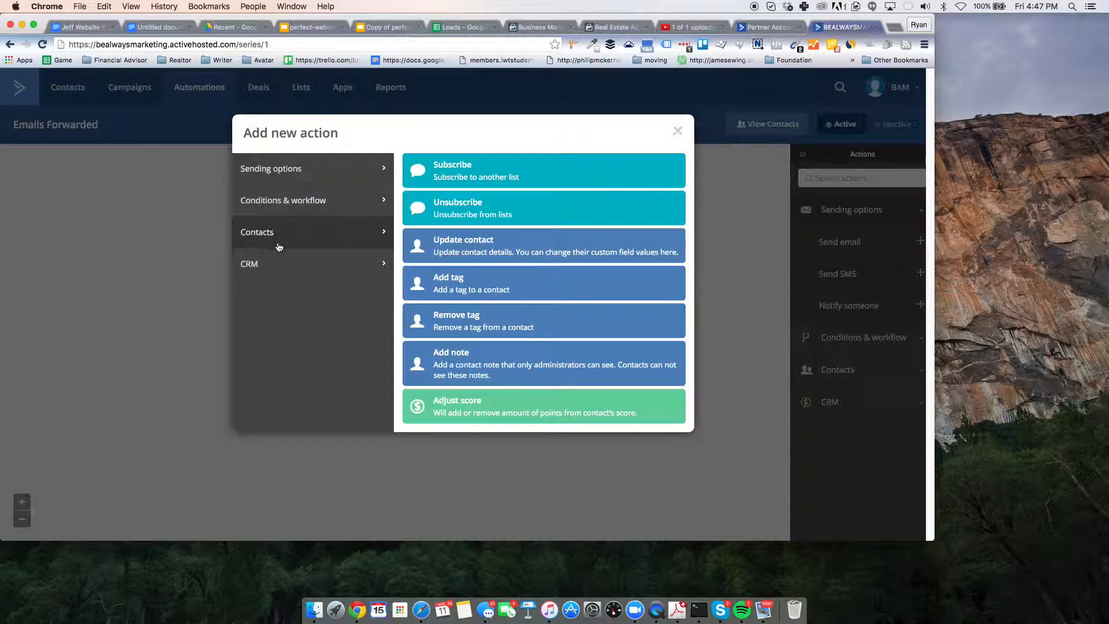
left_click(287, 252)
left_click(287, 248)
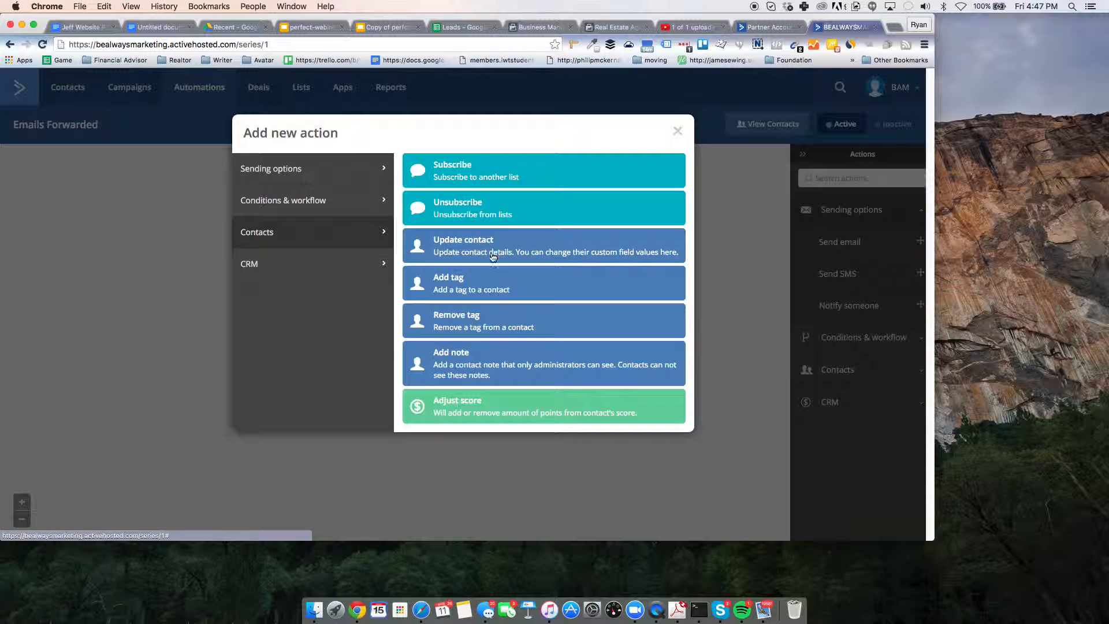
left_click(488, 398)
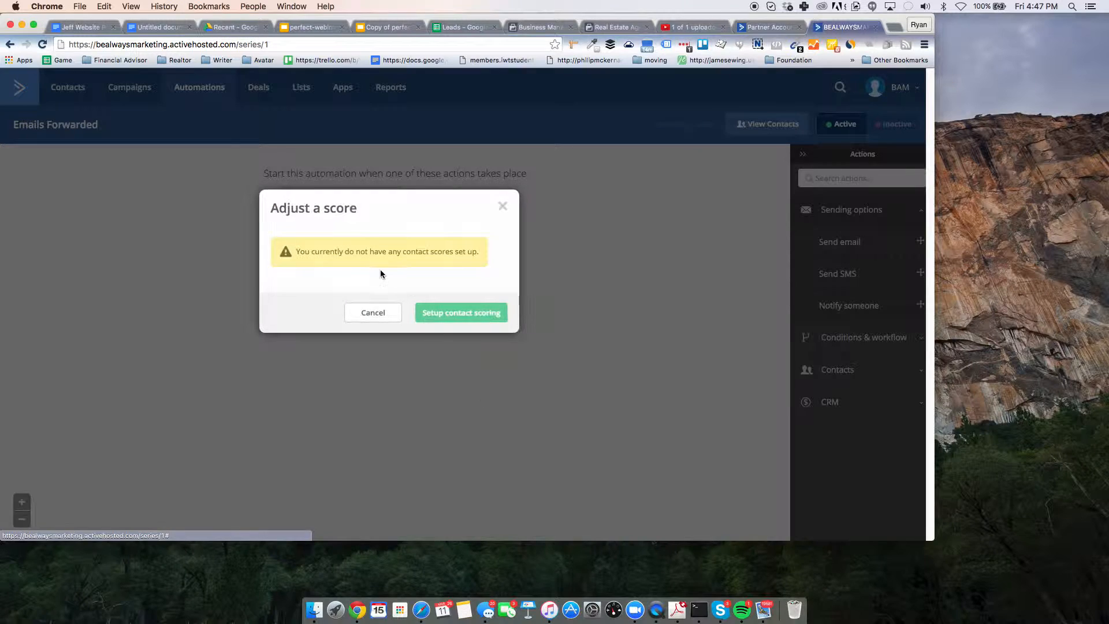
left_click(388, 314)
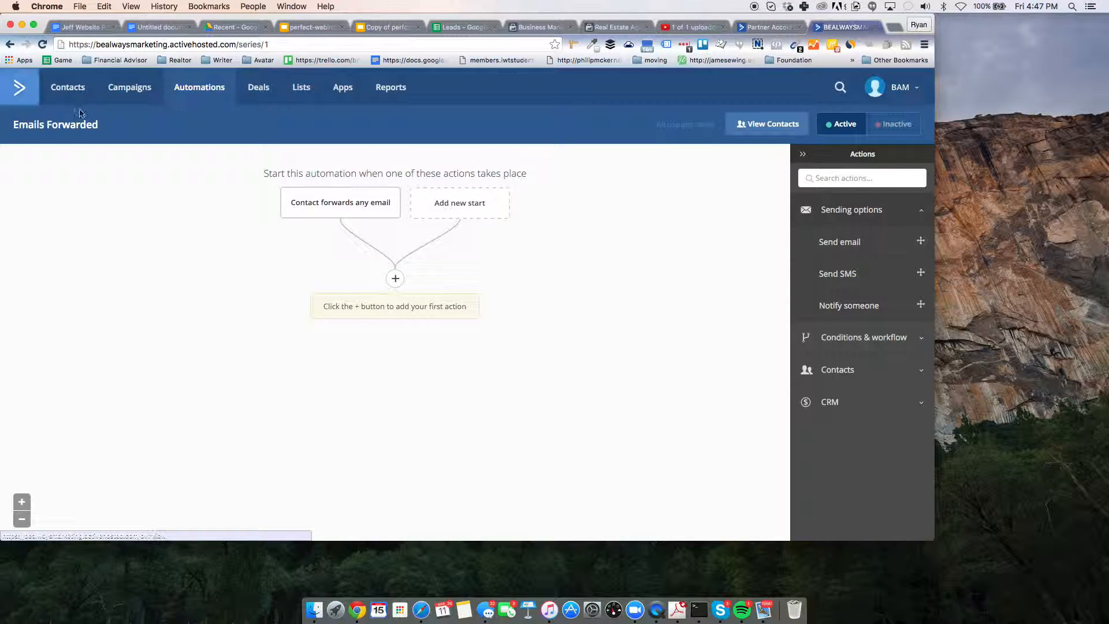
Open Contacts in a new browser tab and add a new contact score under Manage Scoring
right_click(63, 95)
left_click(87, 96)
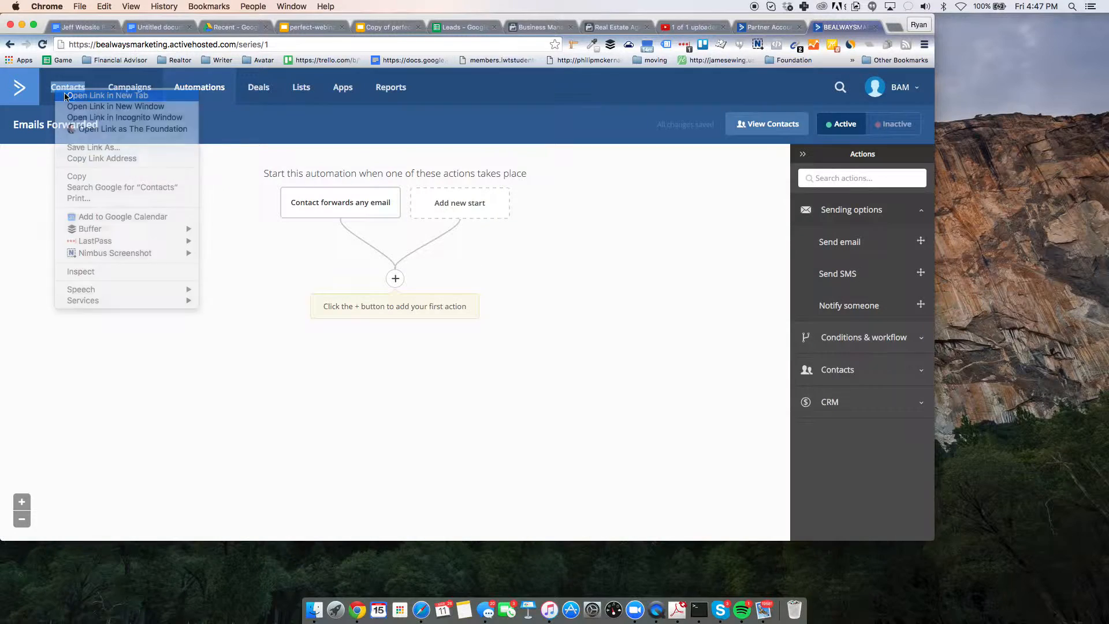
left_click(849, 27)
left_click(54, 123)
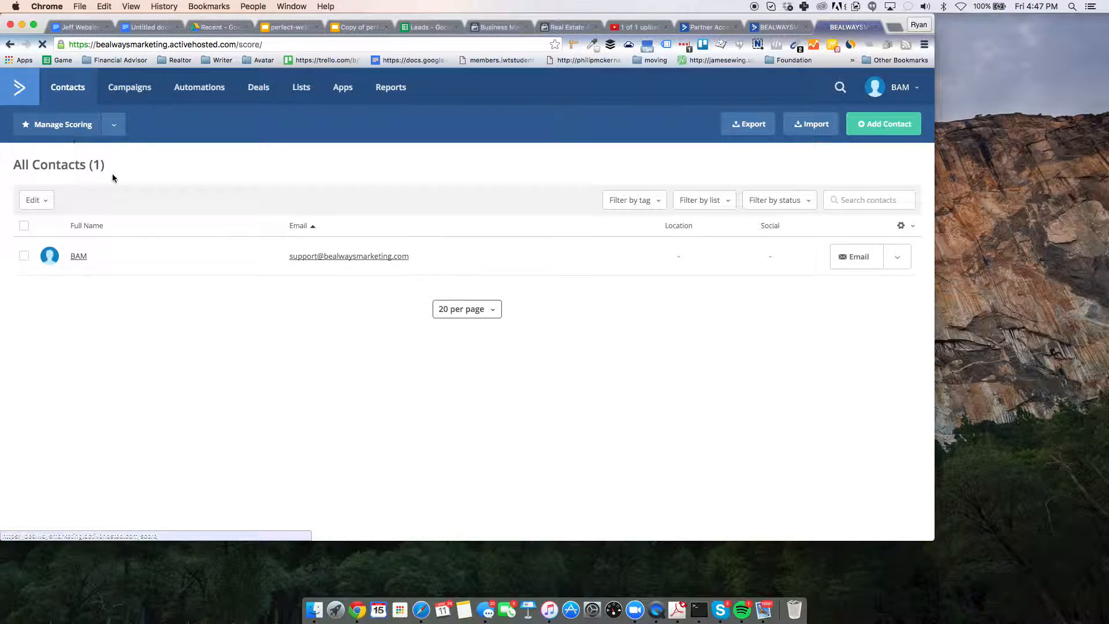
left_click(887, 257)
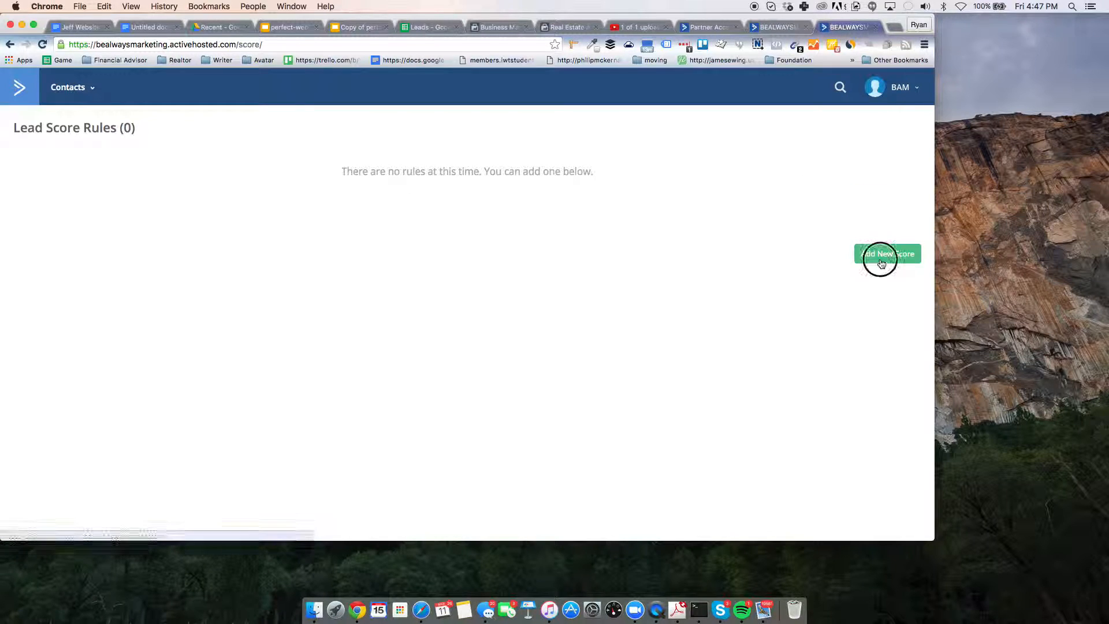
left_click(361, 215)
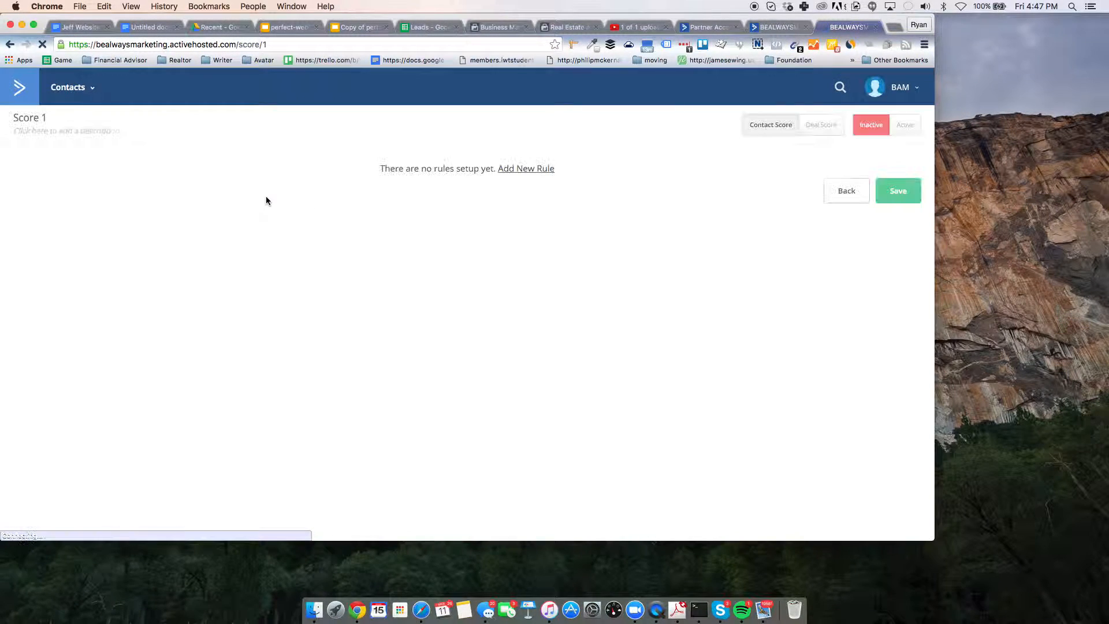
Check the Contact Valuation items in the outline document, close that document and return to the new score
left_click(82, 28)
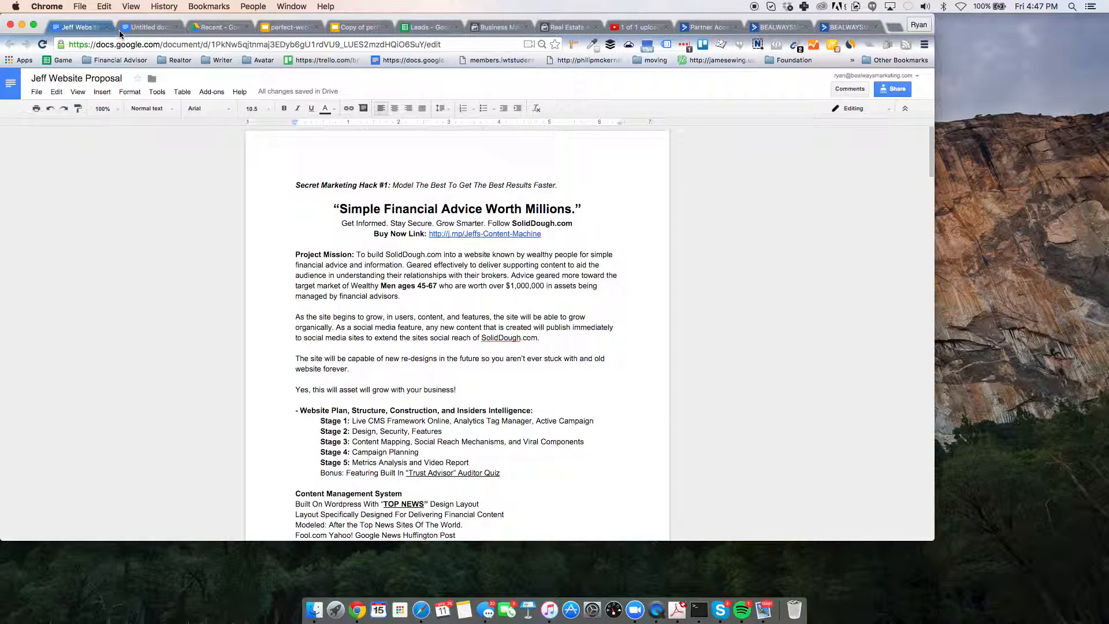
left_click(139, 27)
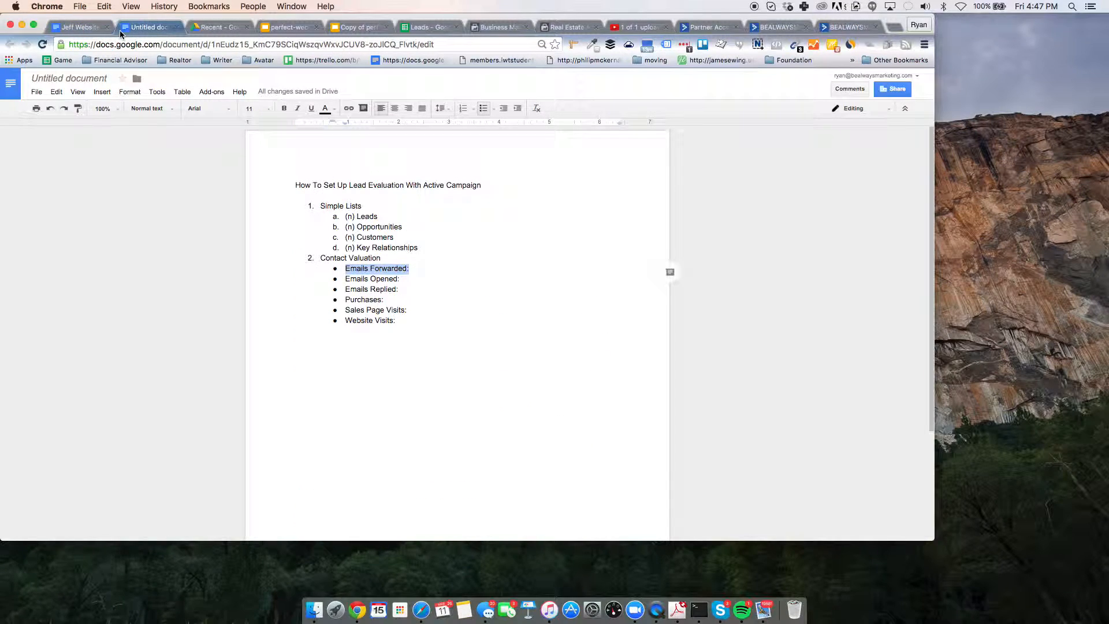
left_click(379, 300)
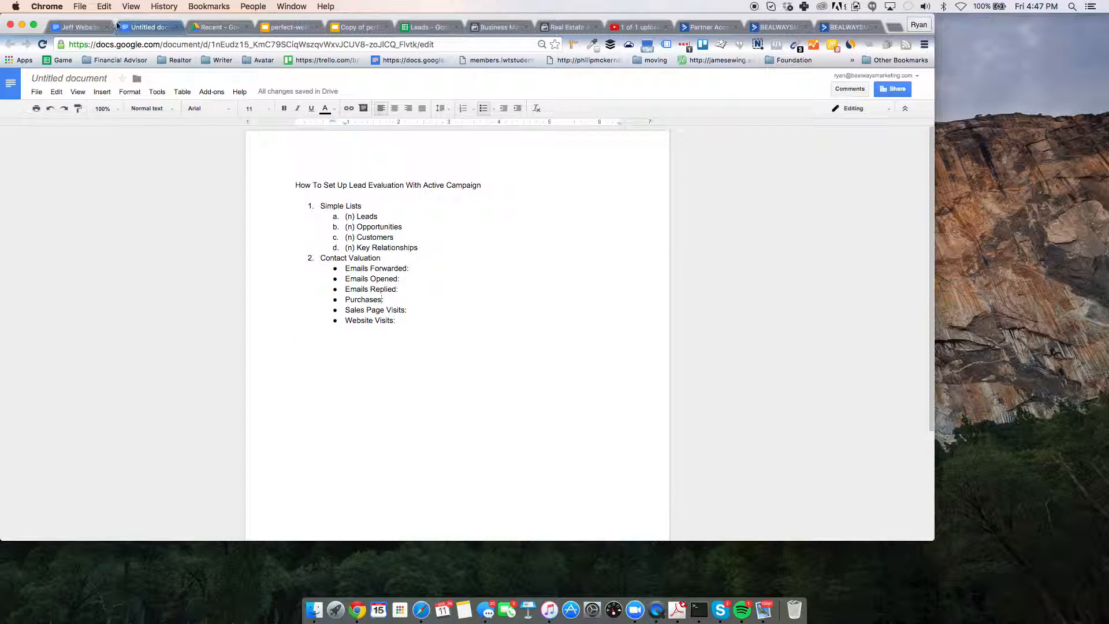
left_click(177, 28)
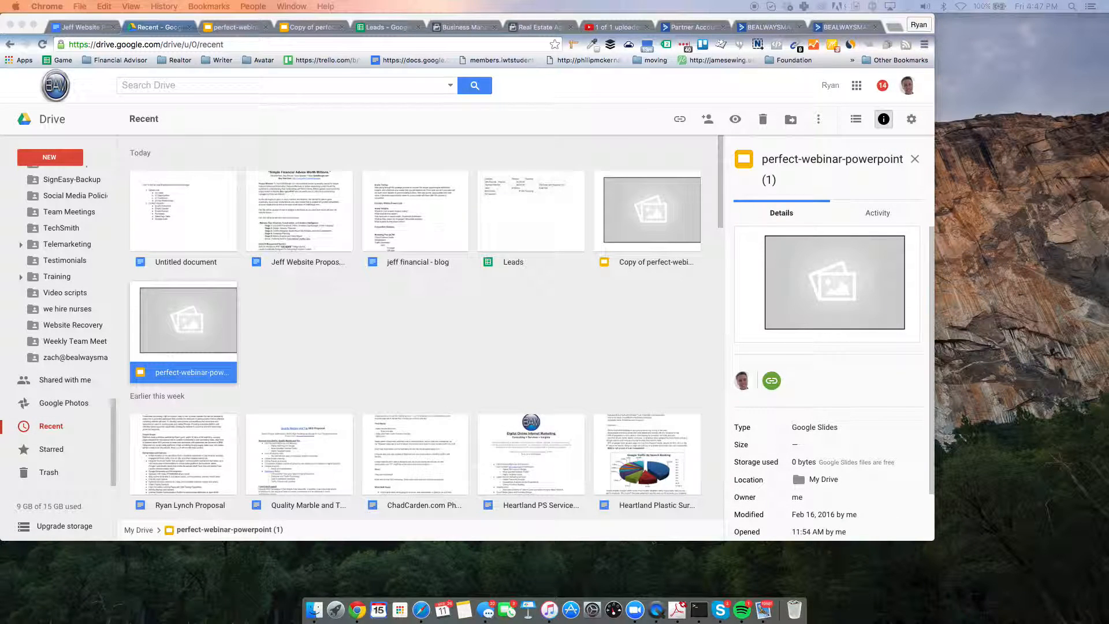
left_click(832, 27)
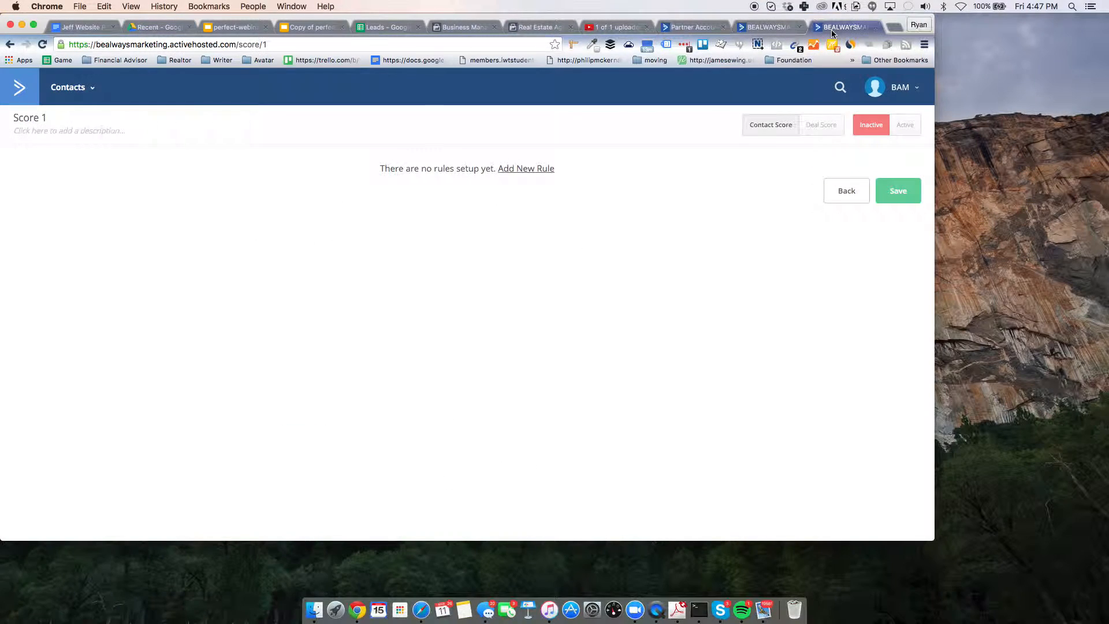
Set the new score to Active, rename it "Emails Forwarded" and save it
left_click(896, 126)
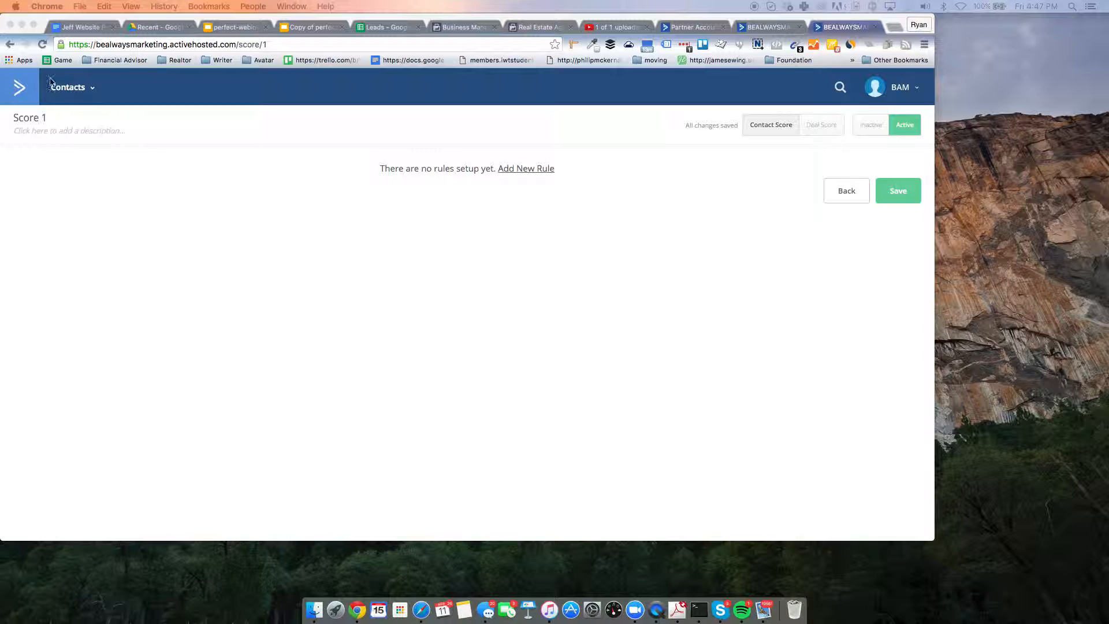
left_click(30, 117)
left_click(33, 118)
type("Emails Forwarded")
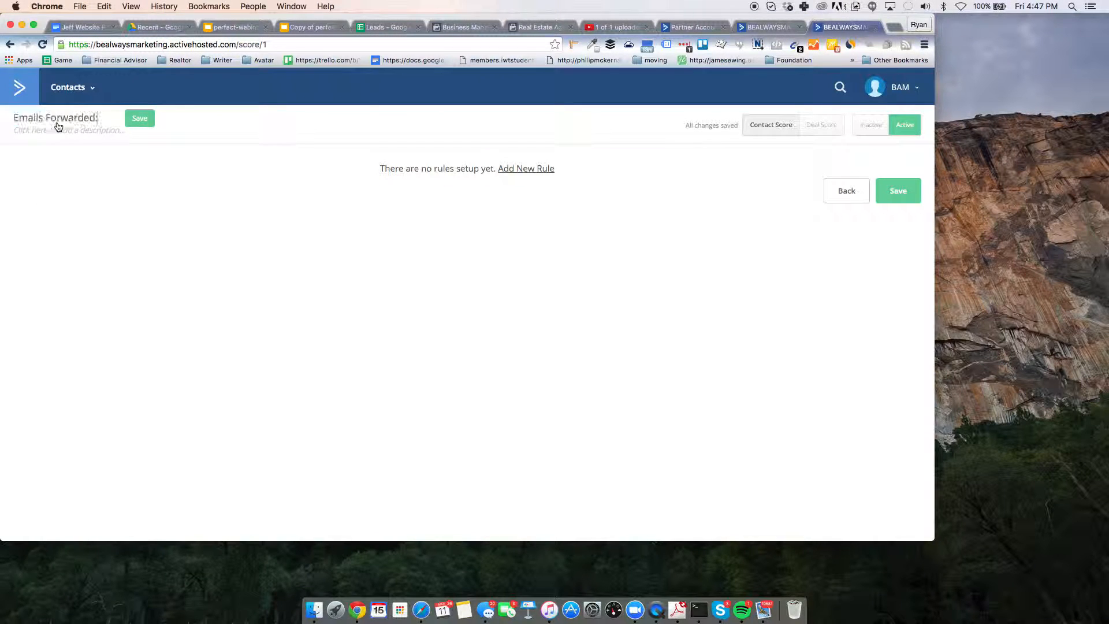
left_click(151, 119)
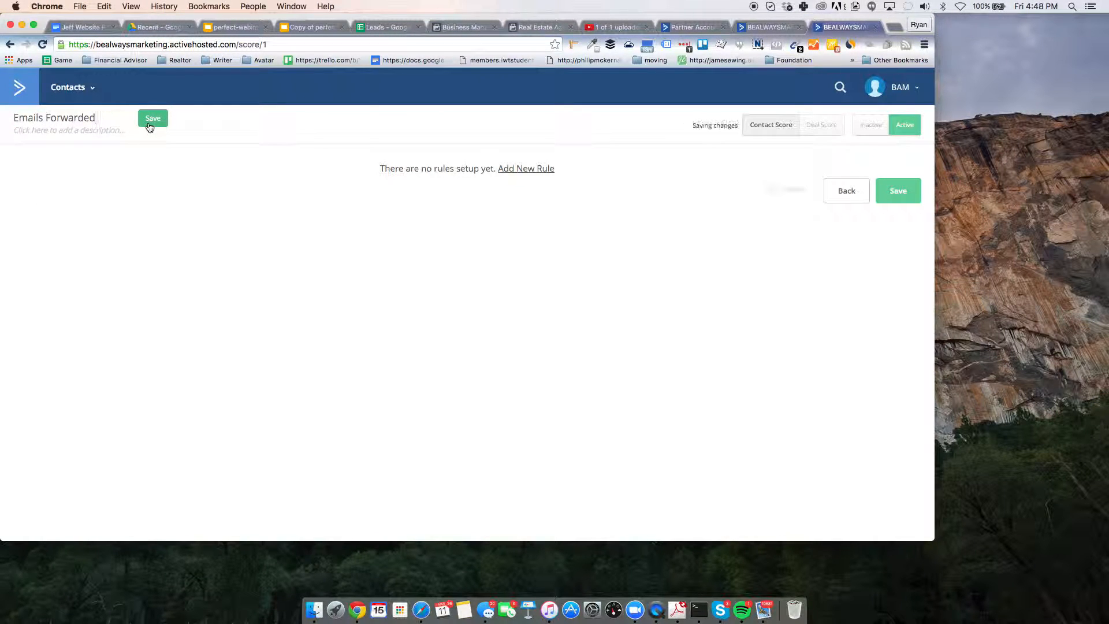
left_click(882, 184)
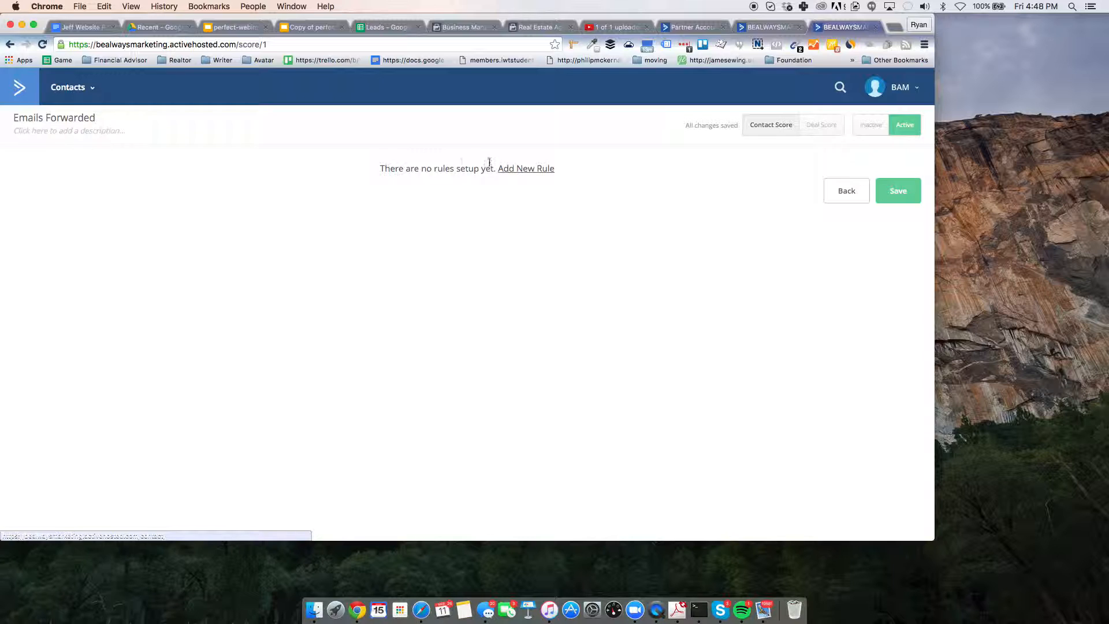
Add a rule without conditions to the Emails Forwarded score and confirm "never" as its points expiry
left_click(523, 169)
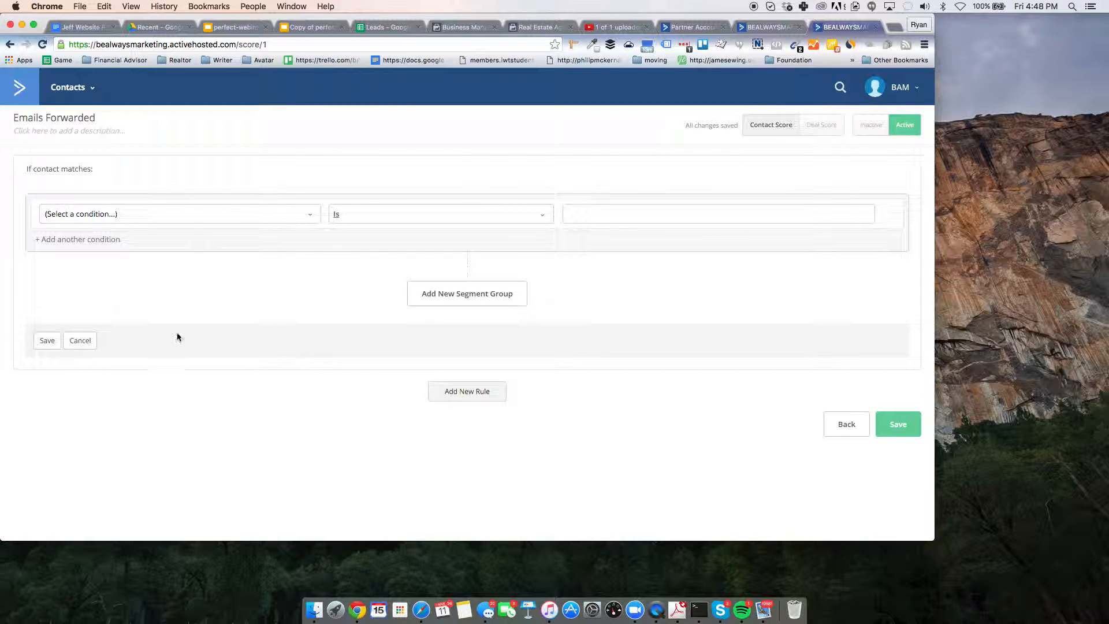
left_click(56, 341)
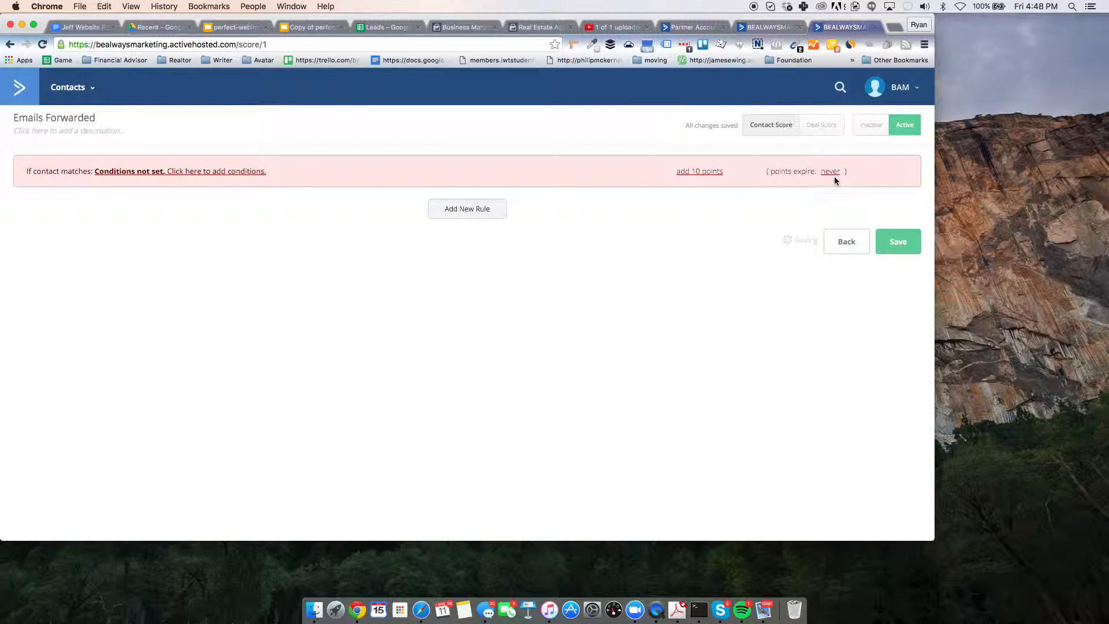
left_click(831, 173)
left_click(864, 175)
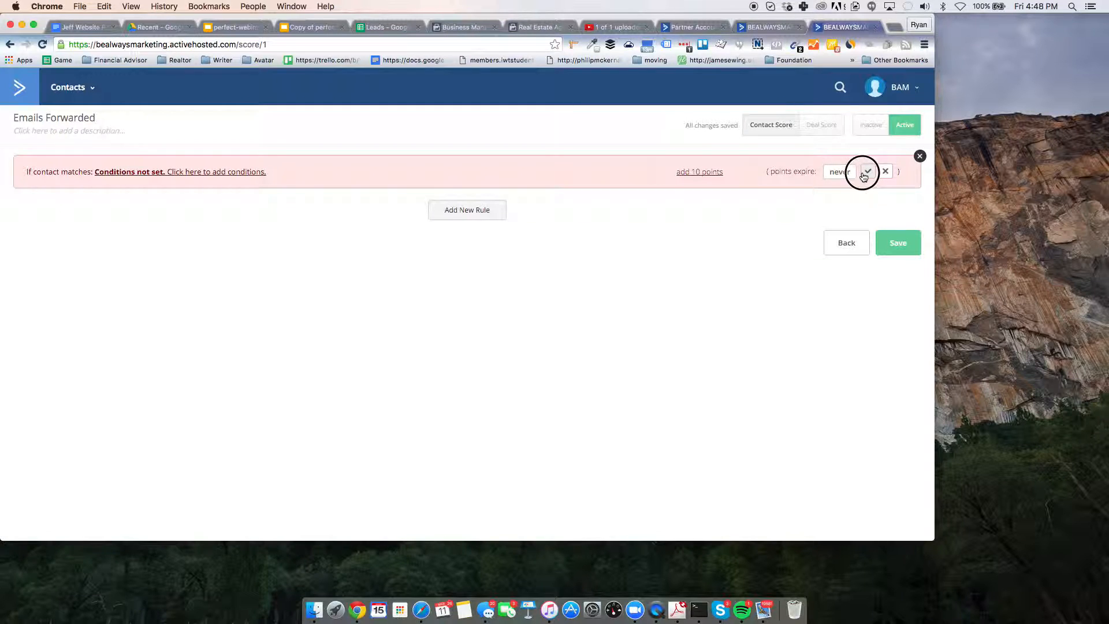
Delete the rule without conditions from the Emails Forwarded score and save the score
left_click(919, 156)
left_click(639, 208)
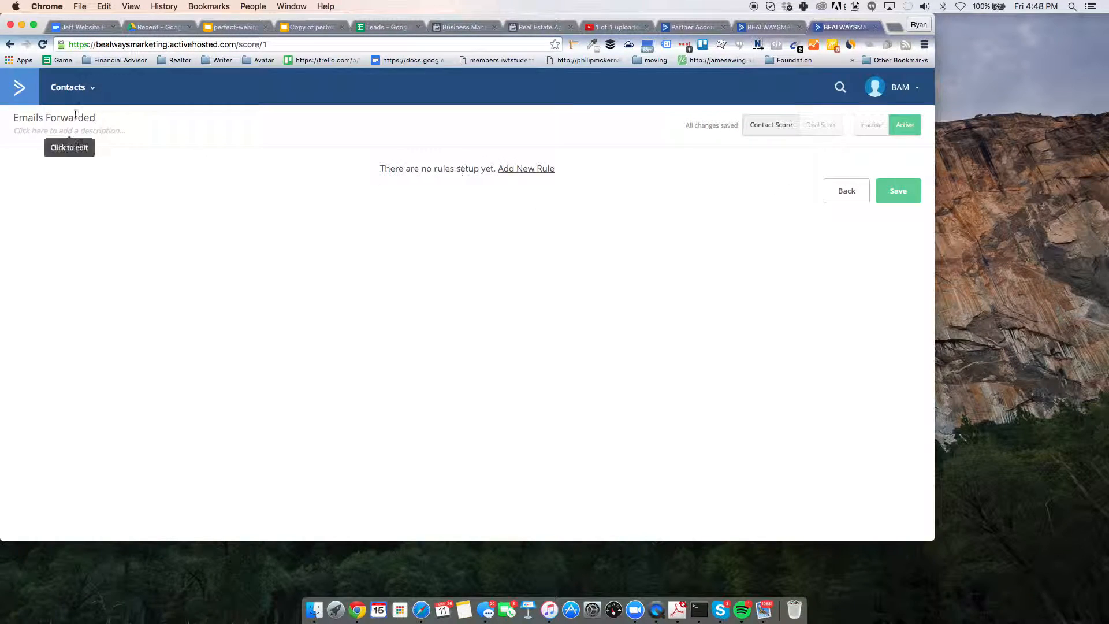
left_click(902, 186)
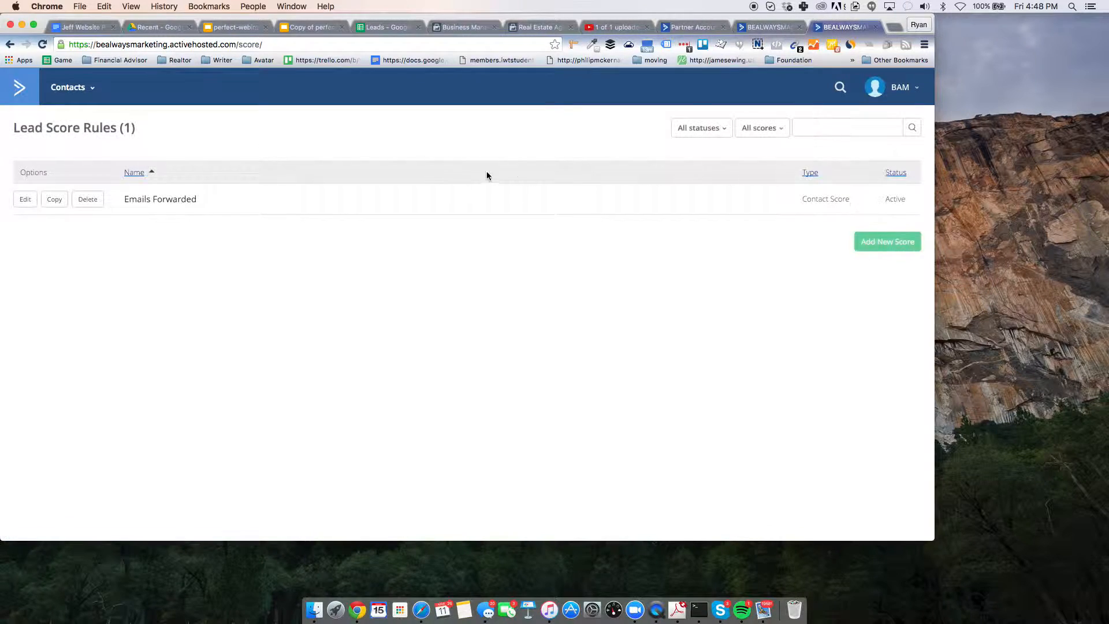
Add a new contact score named "Emails Opened", set it to Active, save it and return to the score list
left_click(888, 241)
left_click(393, 215)
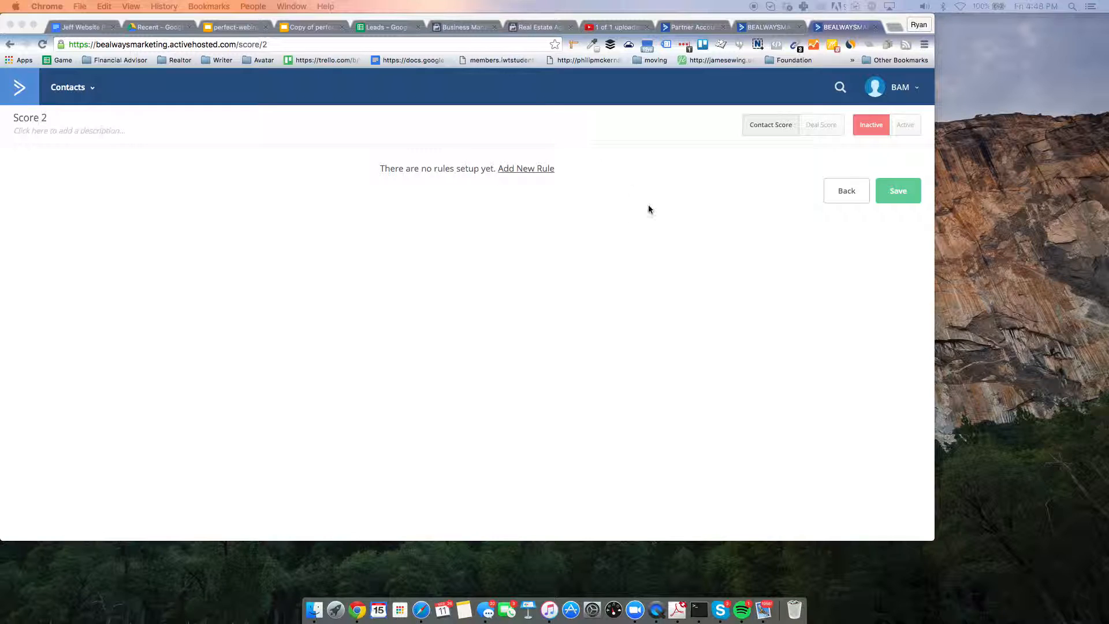
left_click(46, 121)
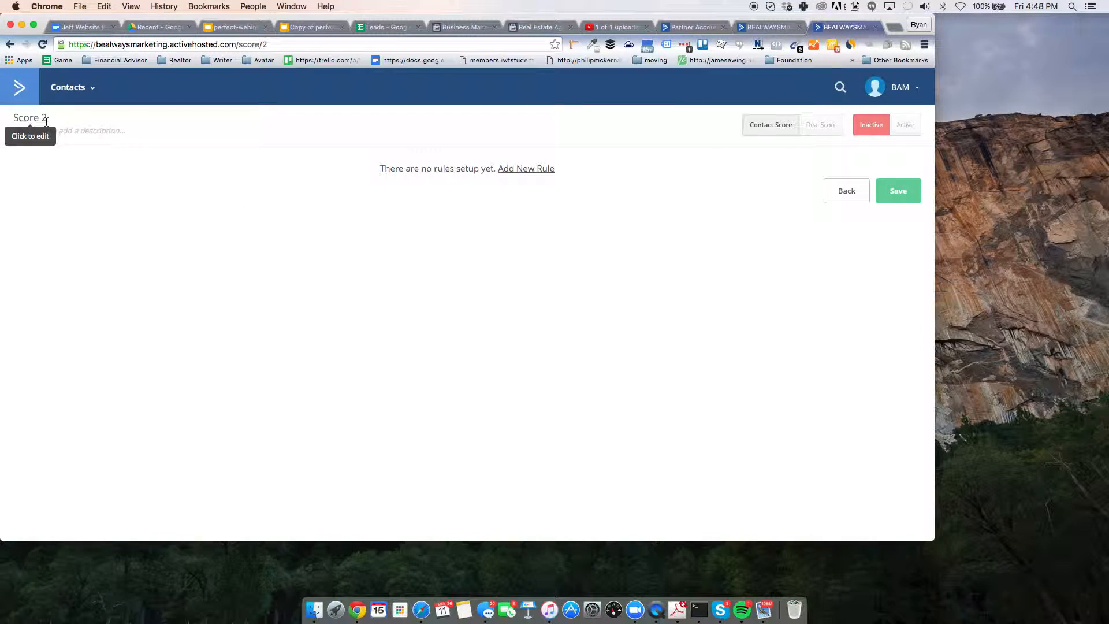
left_click(45, 119)
key("super+a")
type("Emails Opened")
left_click(138, 118)
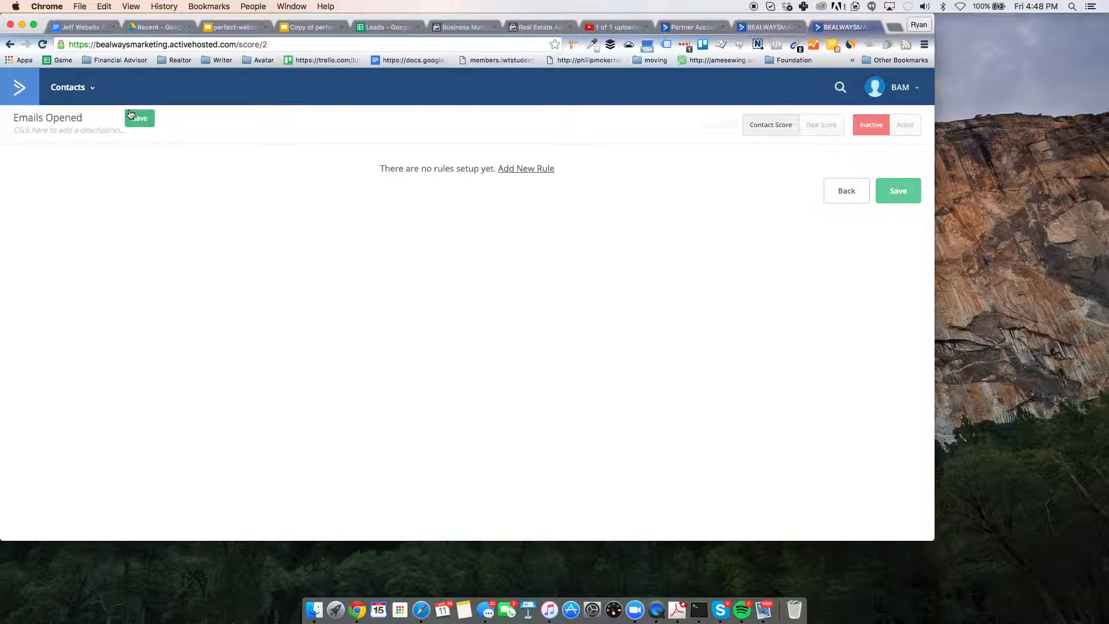
left_click(905, 126)
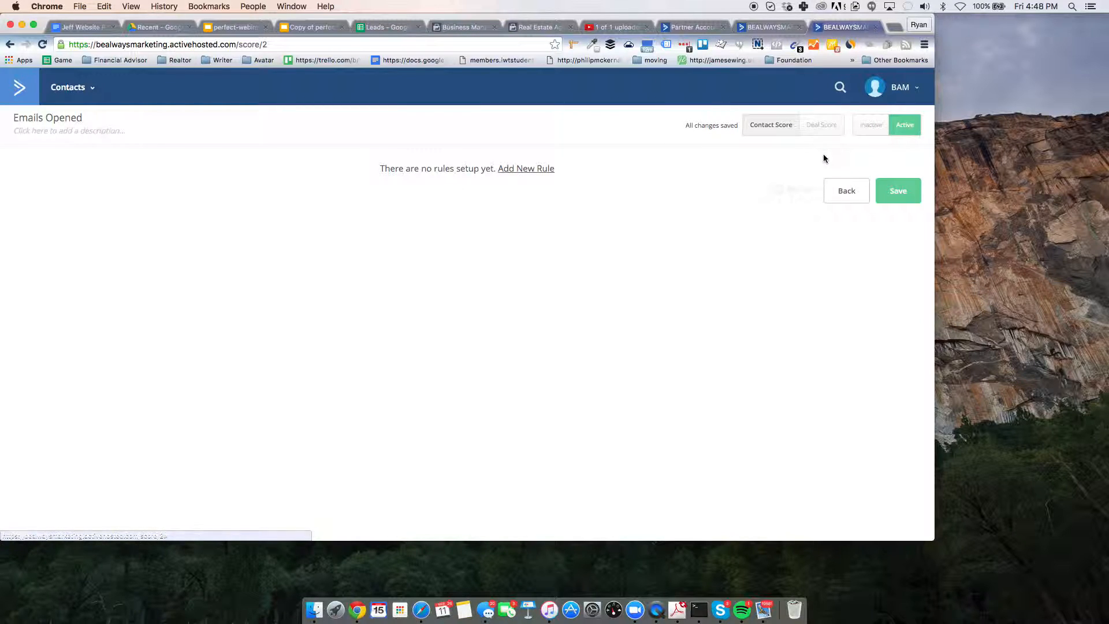
left_click(890, 193)
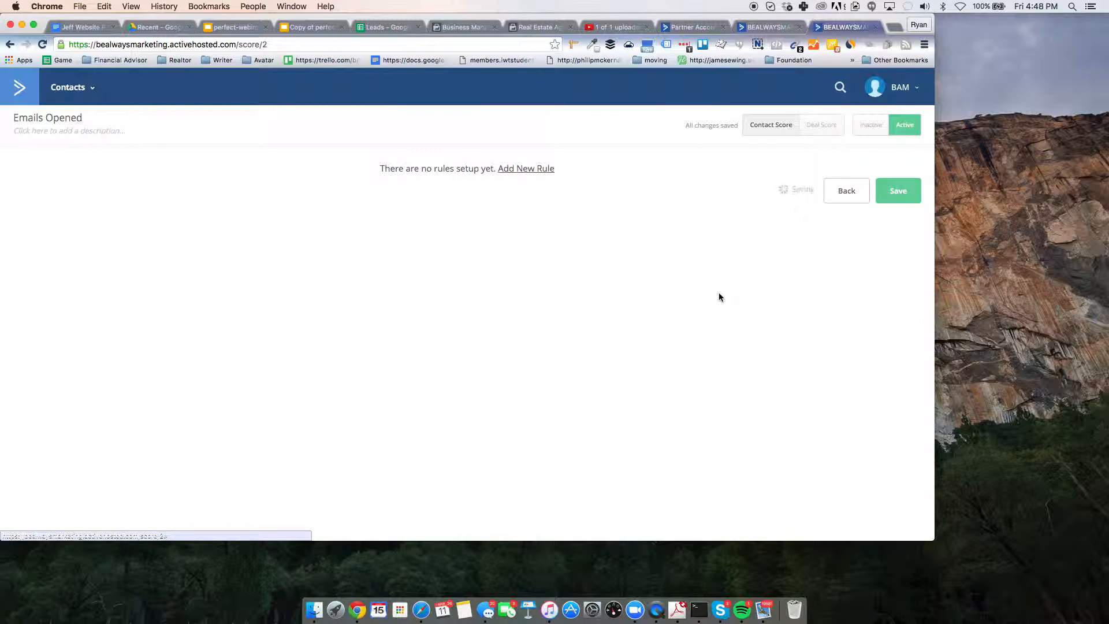
left_click(854, 194)
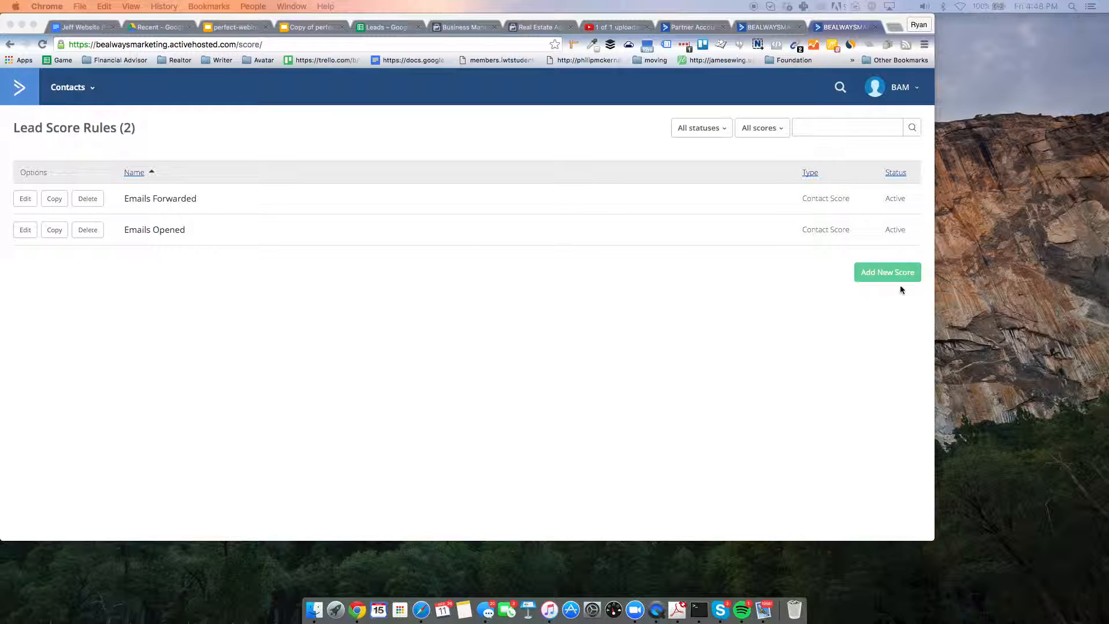
Create another contact score, set it to Active, rename it "Emails Replied" and save it back to the list
left_click(898, 269)
left_click(421, 210)
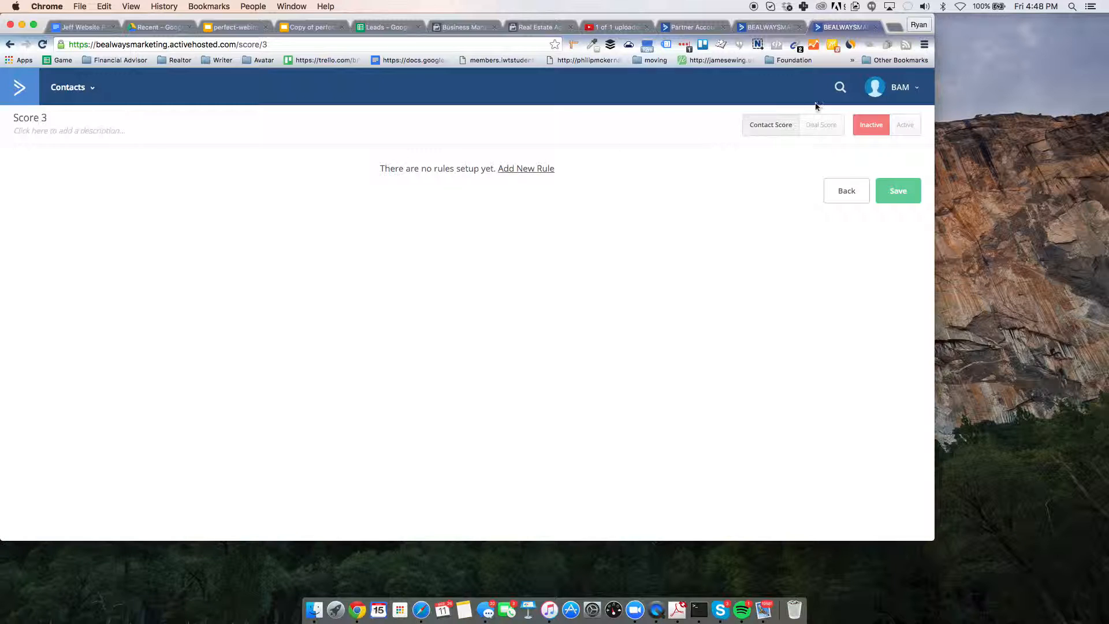
left_click(916, 130)
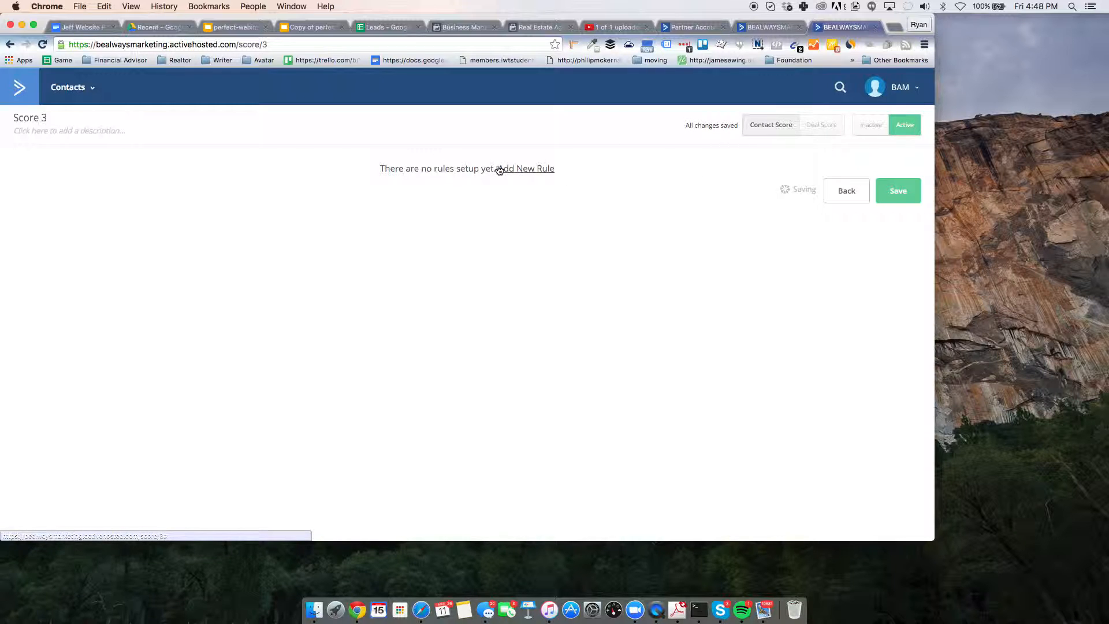
left_click(21, 118)
type("Emails Replied")
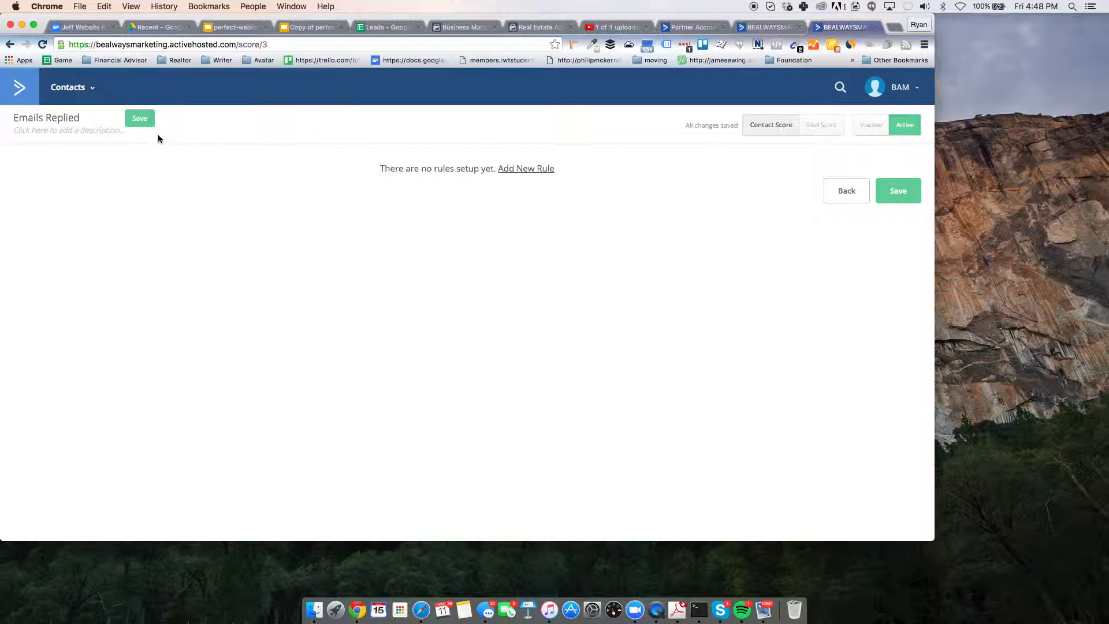
left_click(131, 117)
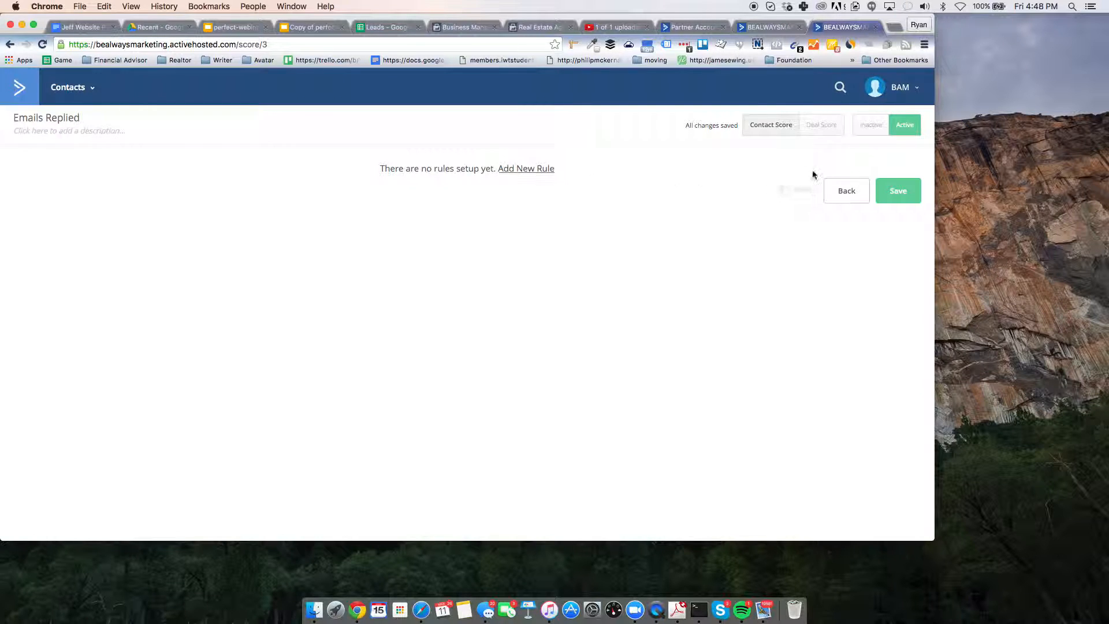
left_click(877, 188)
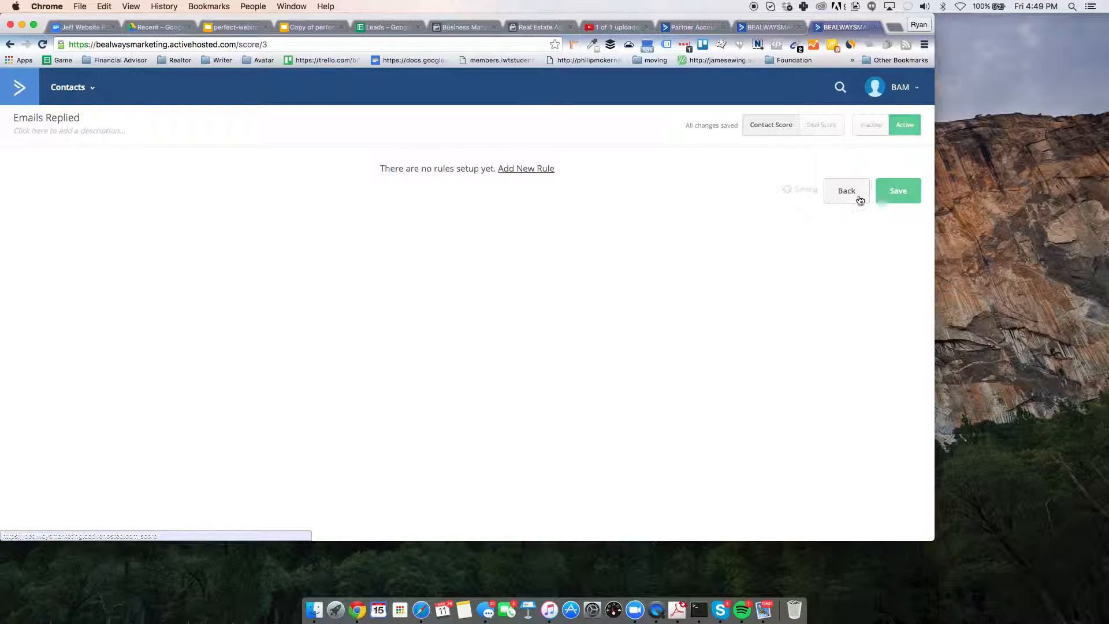
left_click(857, 197)
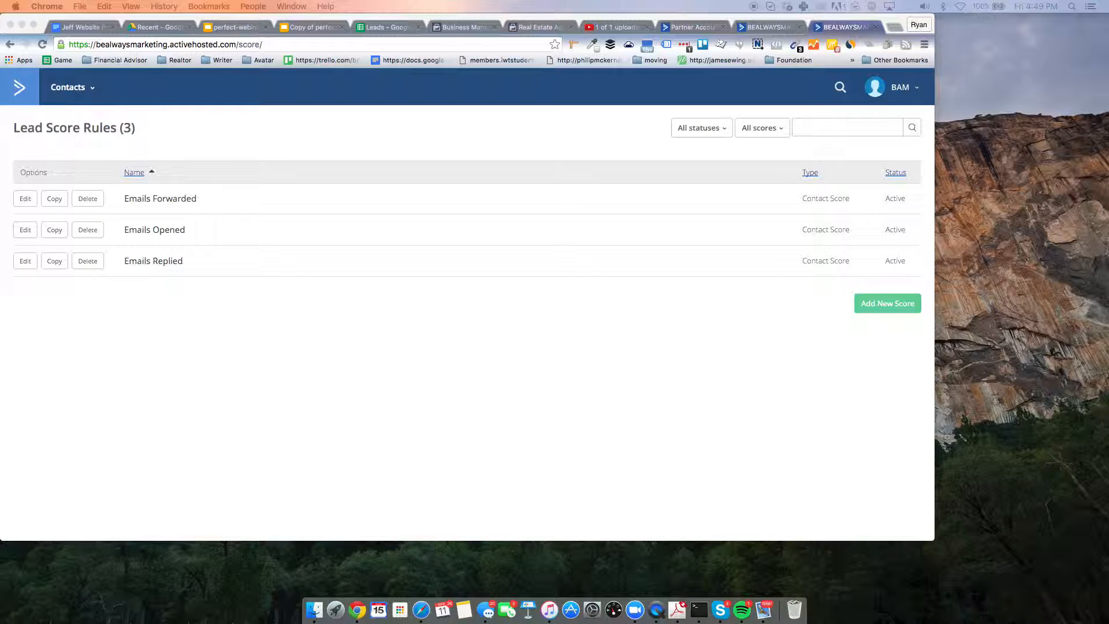
Add a contact score named "Purchases", set it to Active and go back to the score list
left_click(907, 310)
left_click(351, 212)
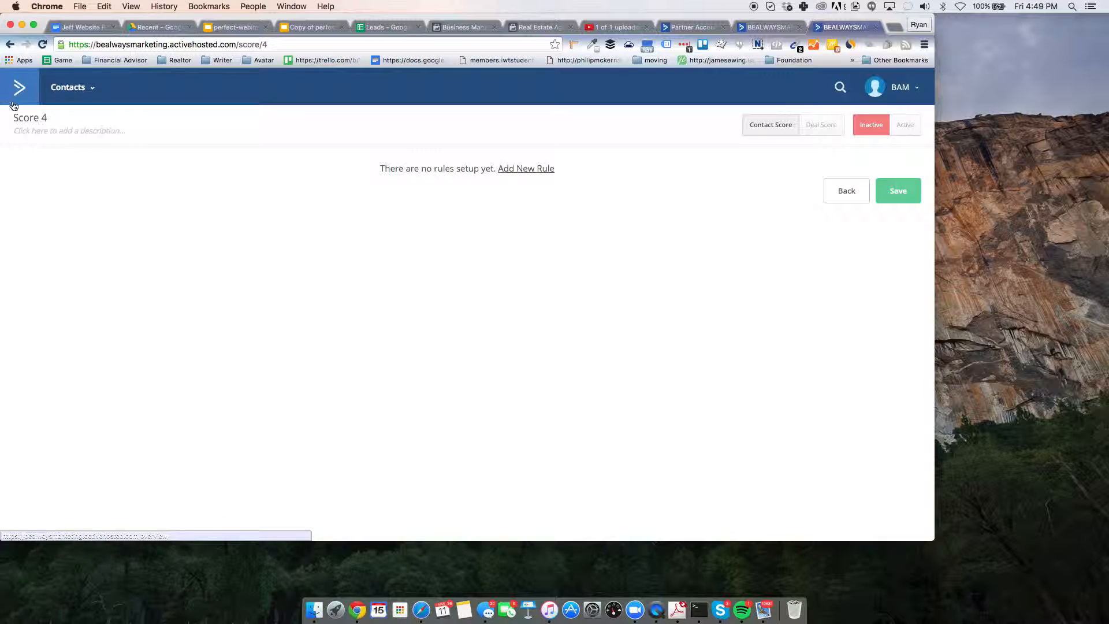
left_click(30, 119)
type("Purchases")
left_click(142, 123)
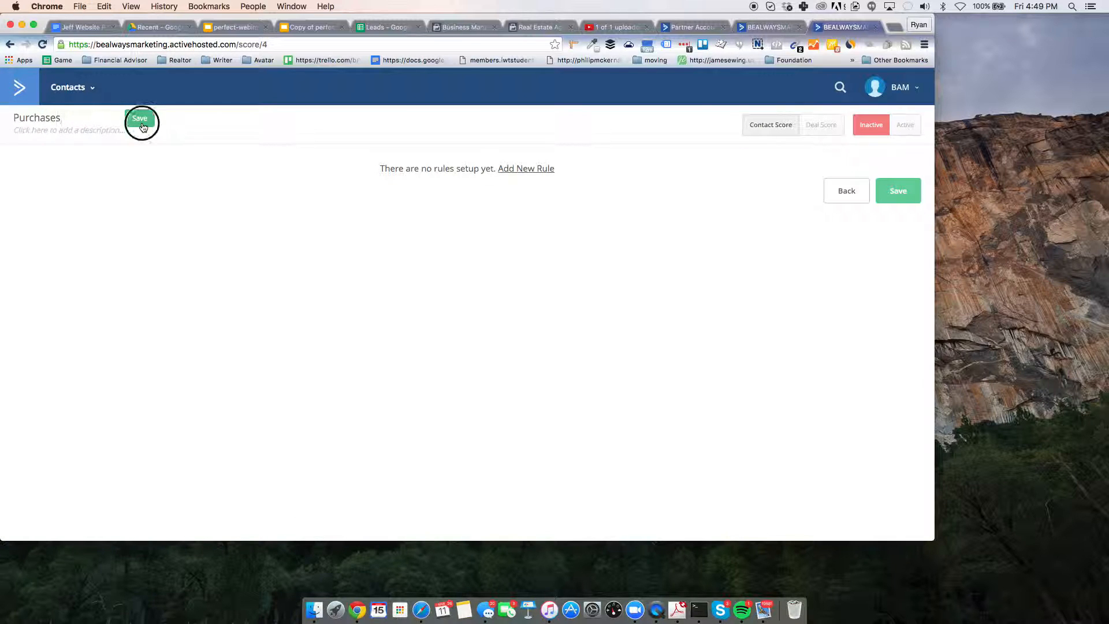
left_click(901, 125)
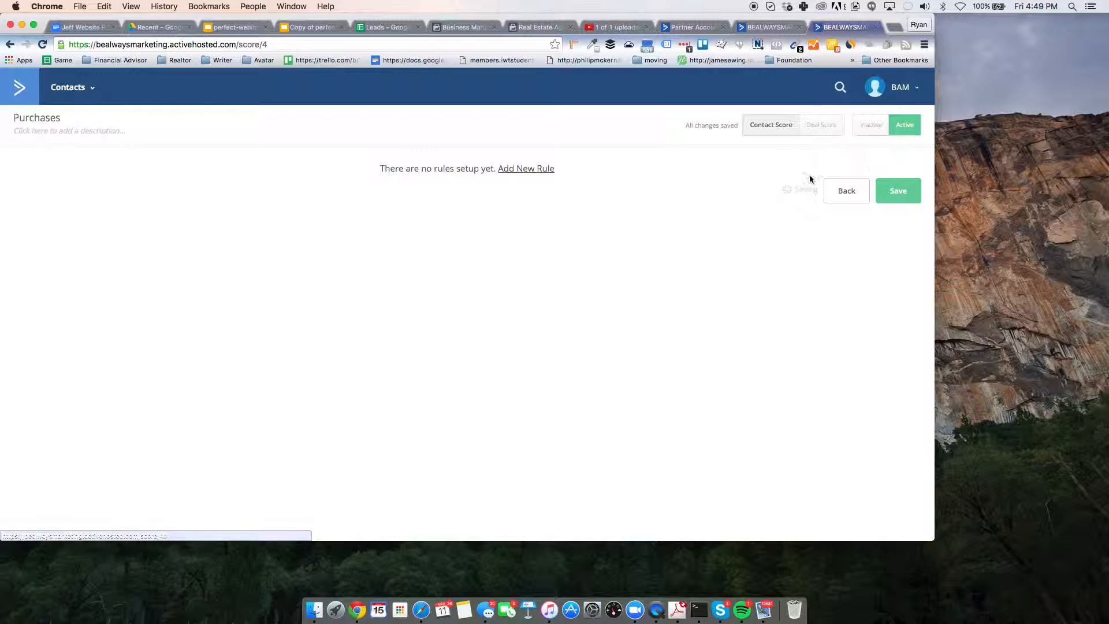
left_click(847, 192)
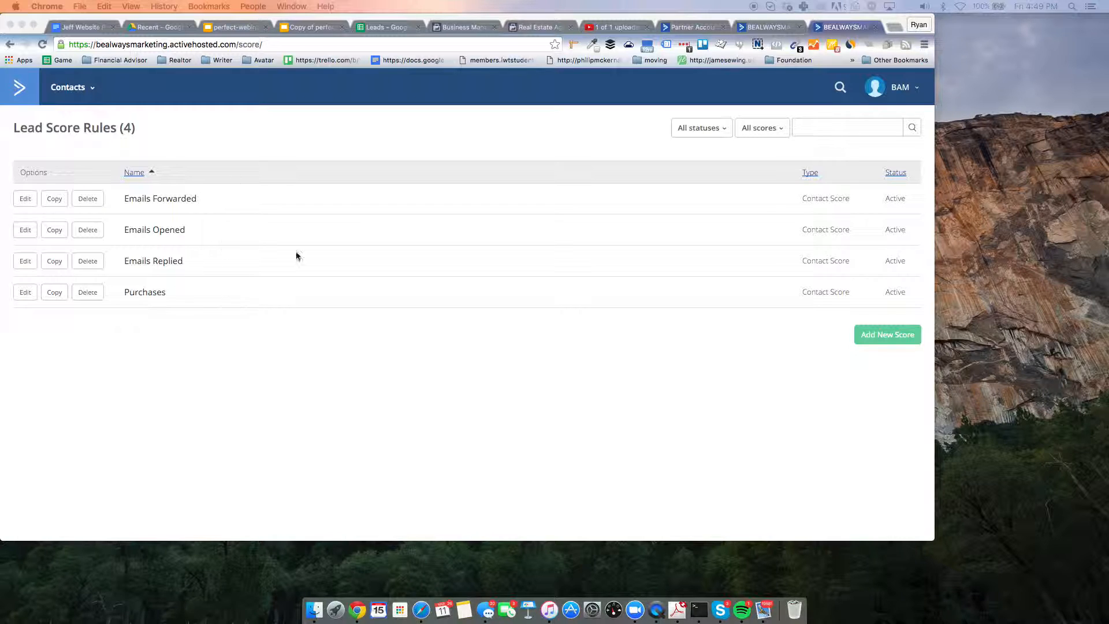
Add a contact score named "Sales Page Visits", set it to Active and go back to the score list
left_click(871, 344)
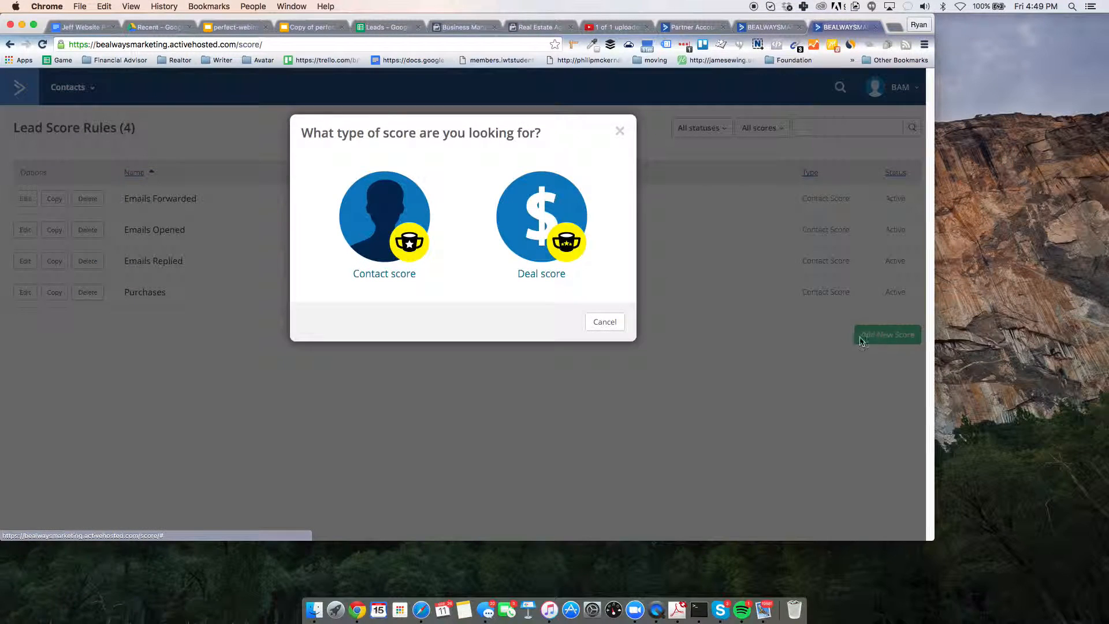
left_click(359, 260)
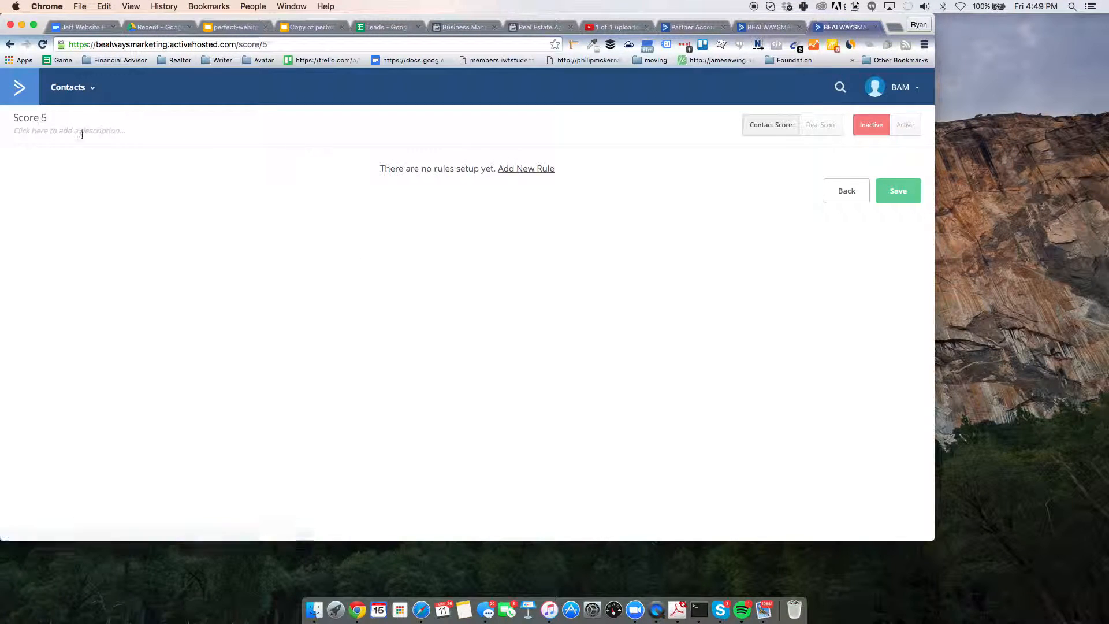
left_click(45, 118)
double_click(45, 118)
type("Sales Page Visits:")
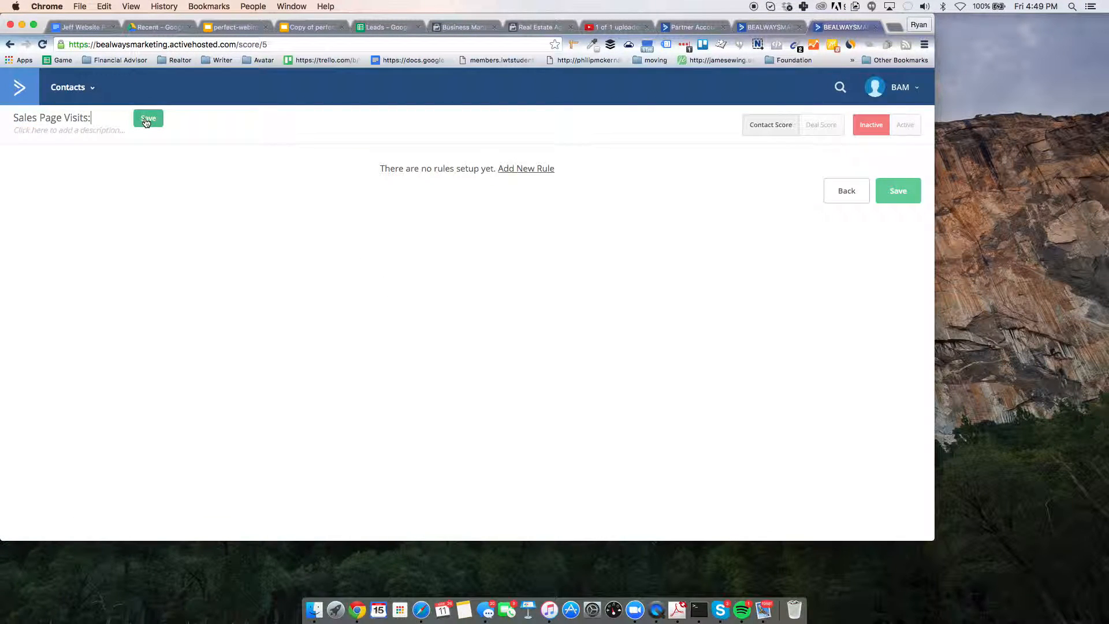
left_click(148, 120)
left_click(906, 125)
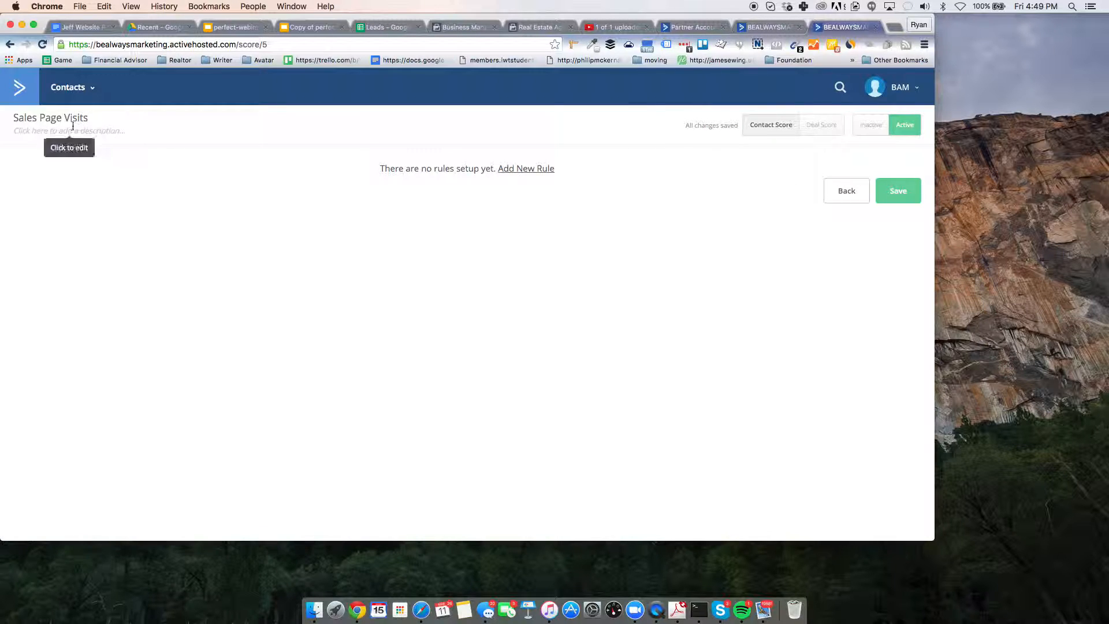
left_click(836, 188)
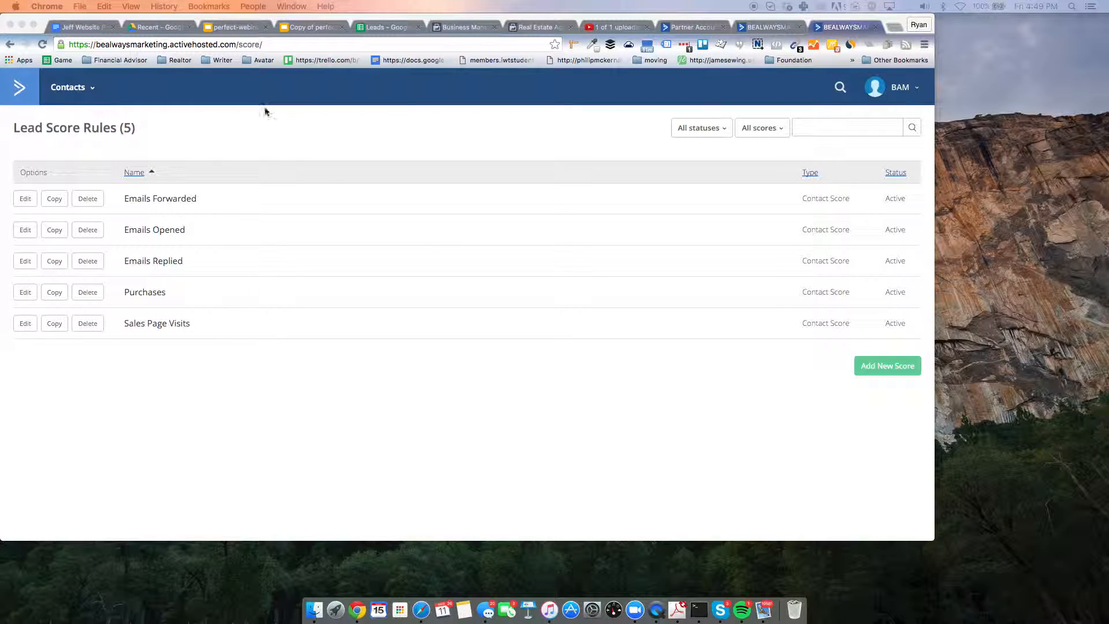
Add a contact score named "Website Visits", set it to Active and save it
left_click(887, 366)
left_click(714, 320)
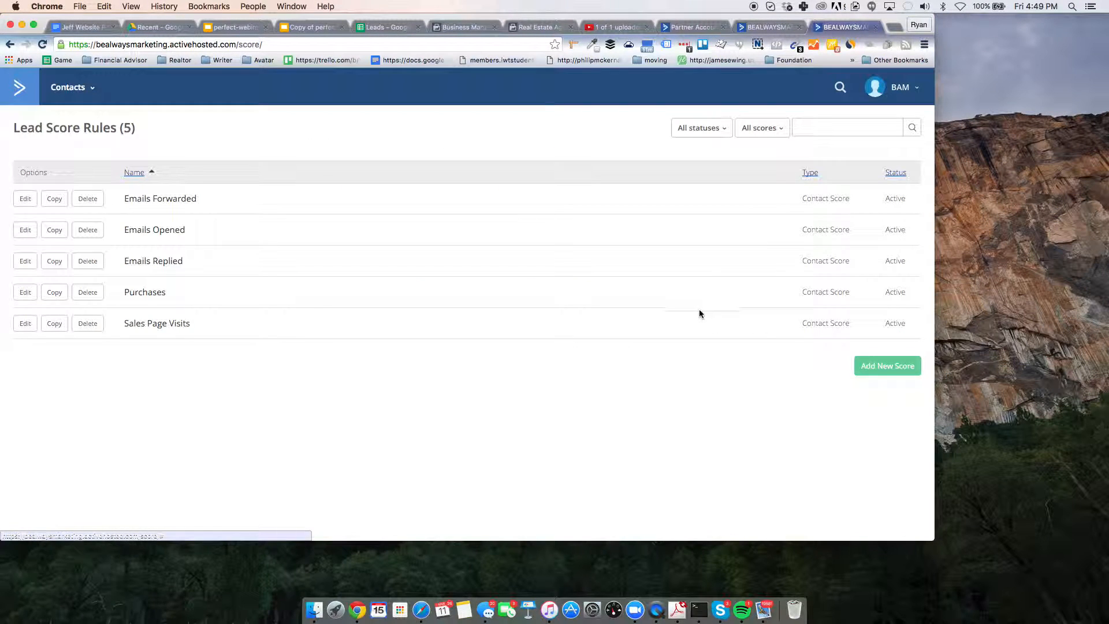
left_click(887, 365)
left_click(548, 227)
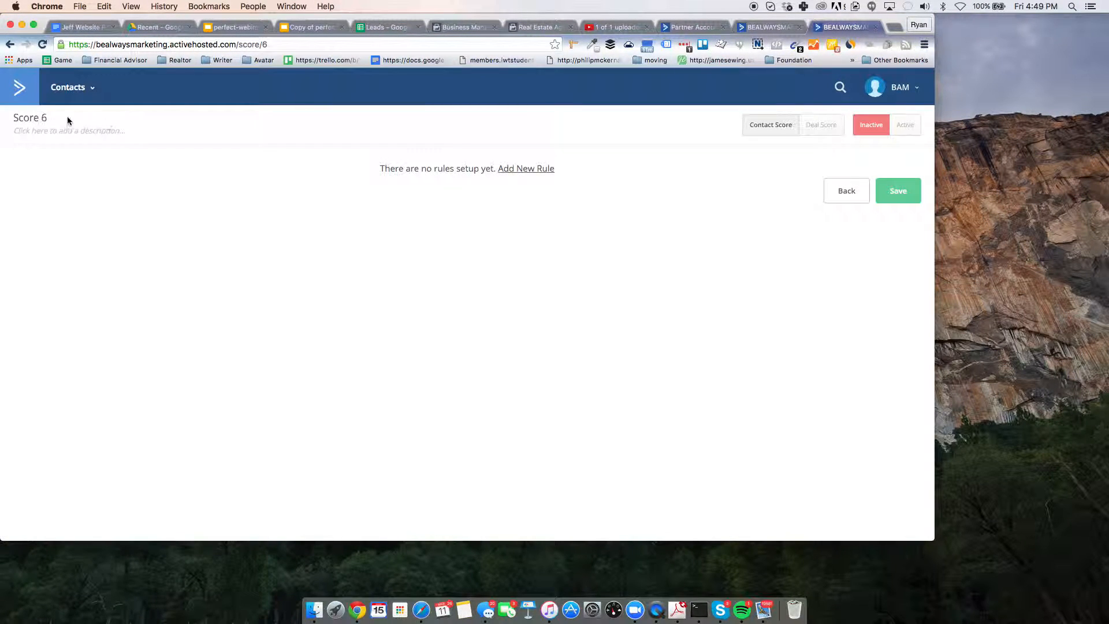
left_click(67, 120)
triple_click(72, 122)
type("Website Visits")
key("Return")
left_click(905, 125)
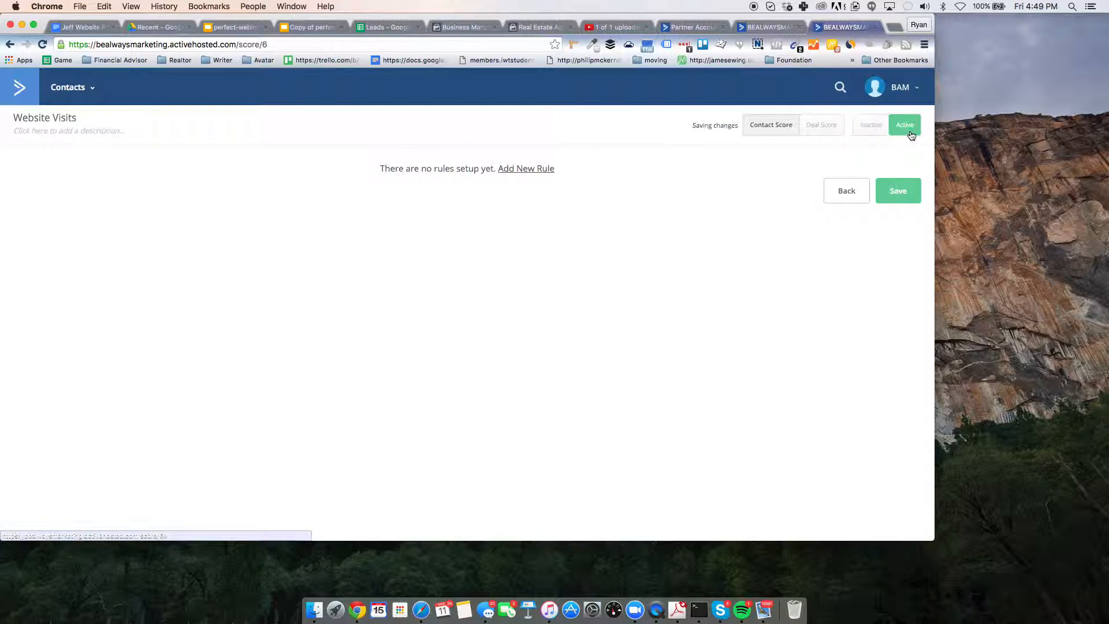
left_click(883, 189)
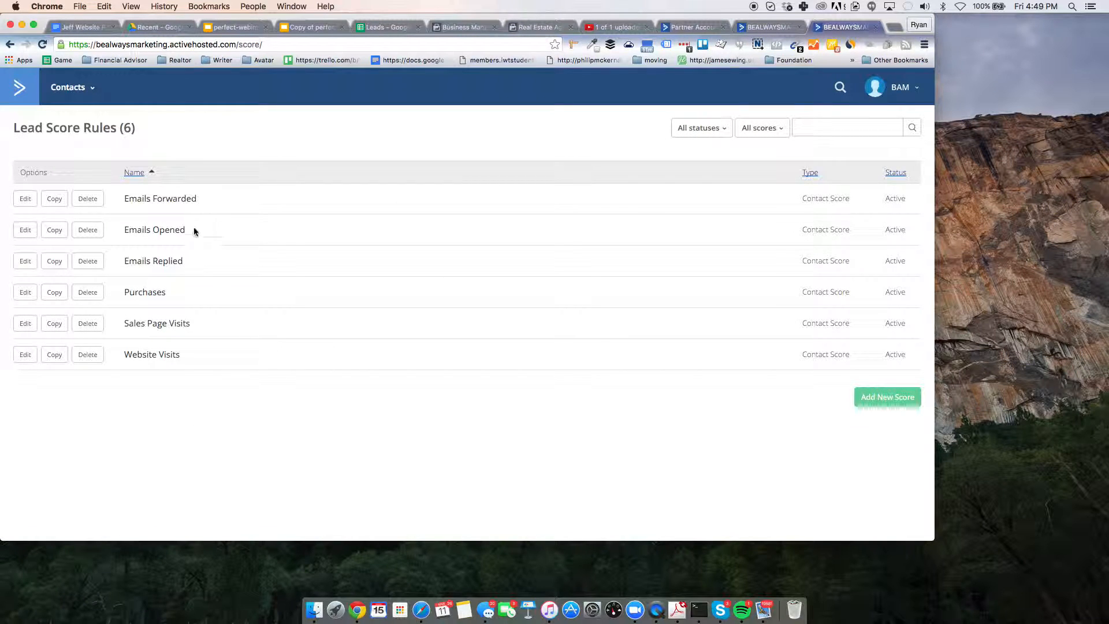
Return to the dashboard and open the Emails Forwarded automation to add a new action
left_click(10, 90)
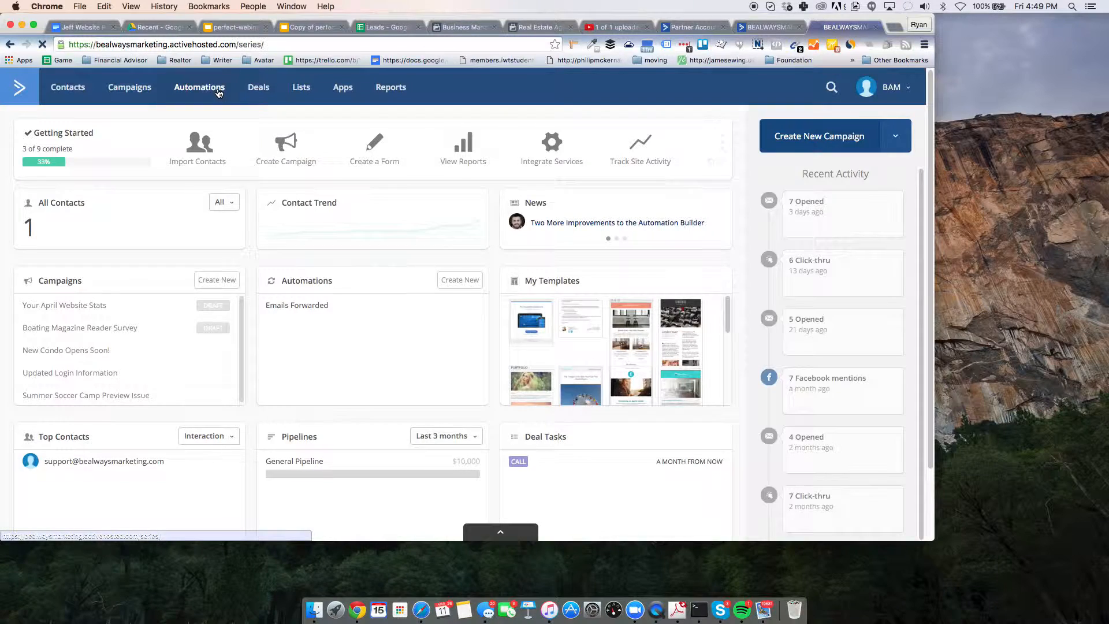
left_click(219, 91)
left_click(320, 213)
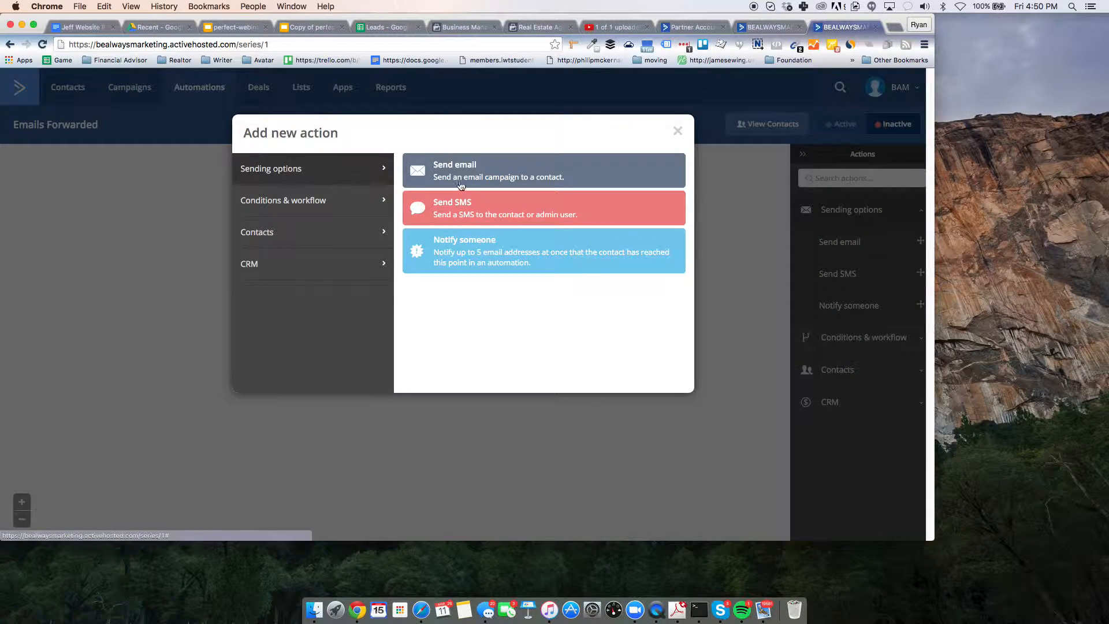
Look through the action categories and choose the contact Adjust score action for the Emails Forwarded automation
left_click(285, 212)
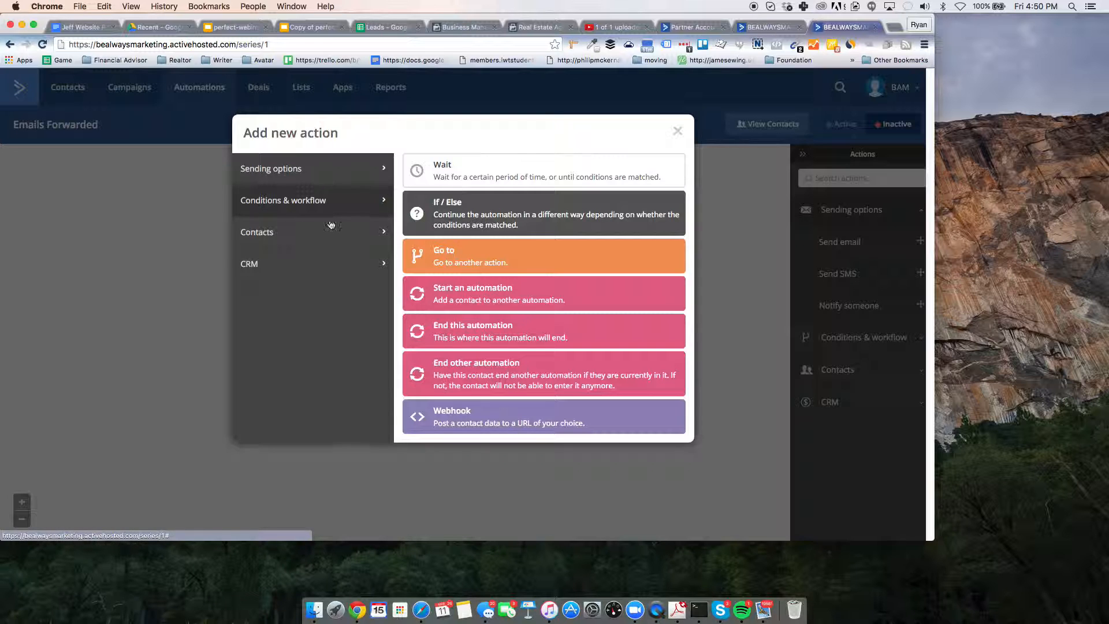
left_click(279, 229)
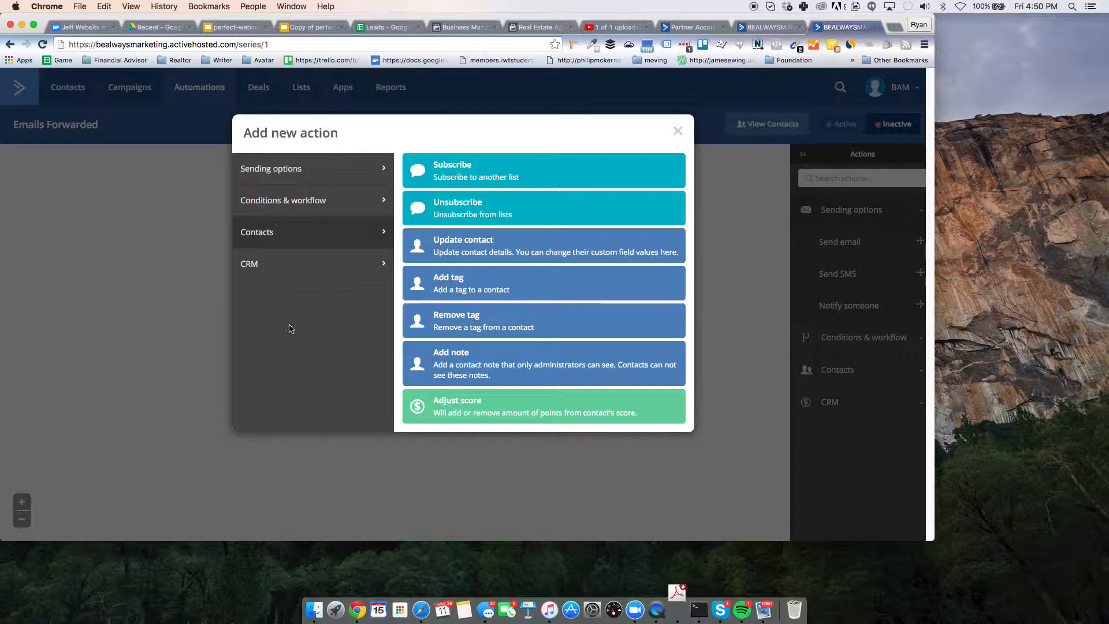
left_click(294, 277)
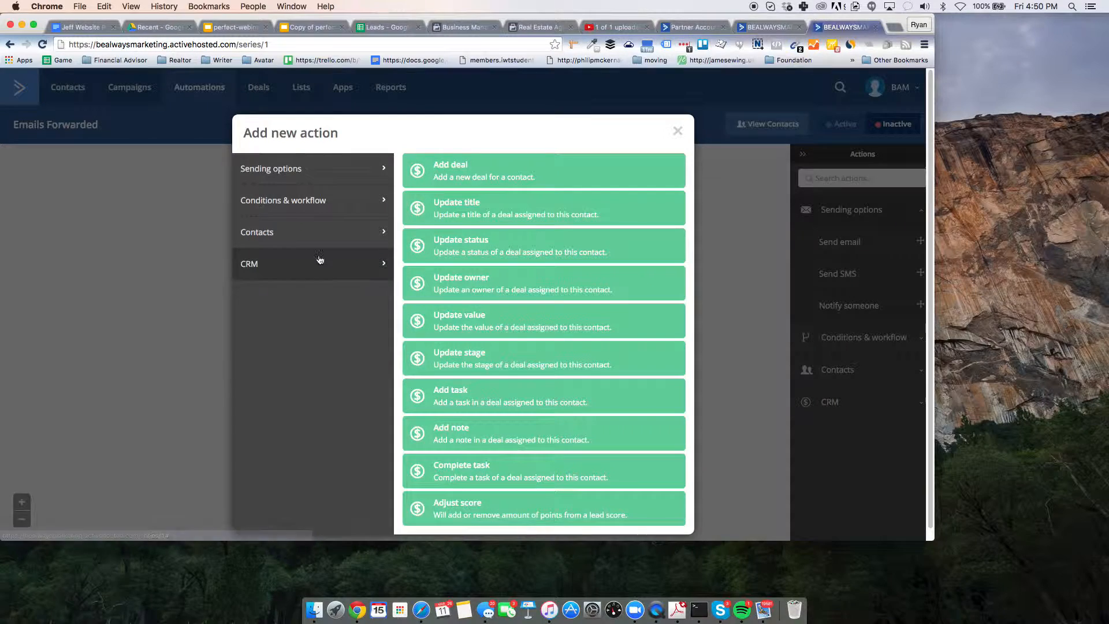
left_click(286, 228)
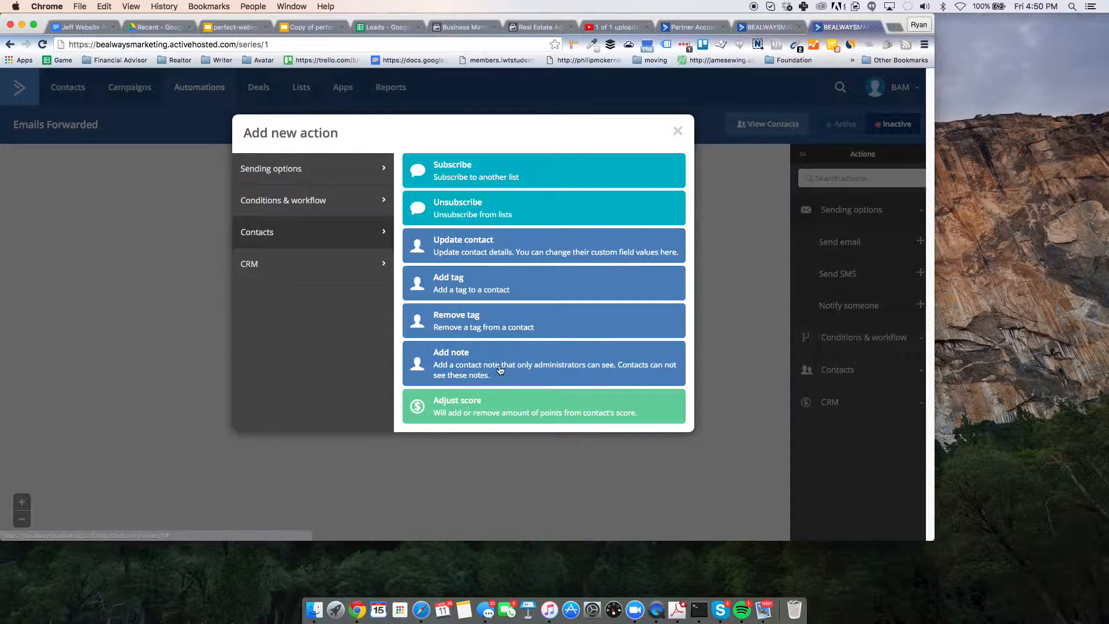
left_click(501, 405)
Save the adjustment as adding 1 point to the Emails Forwarded score with no expiry, and set the automation to Active
left_click(341, 240)
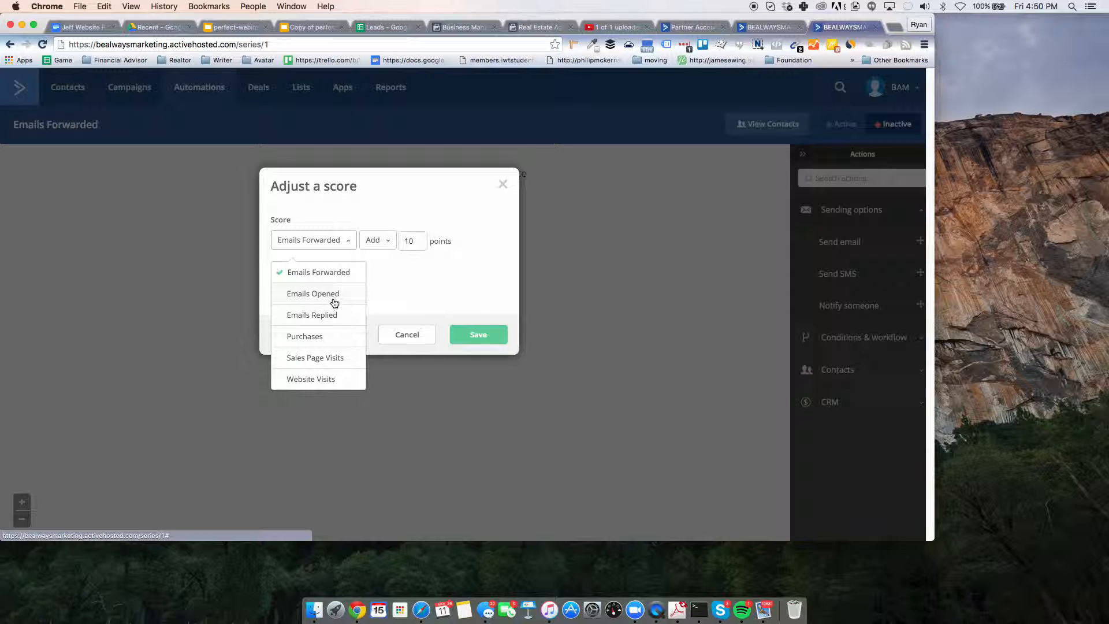
left_click(376, 240)
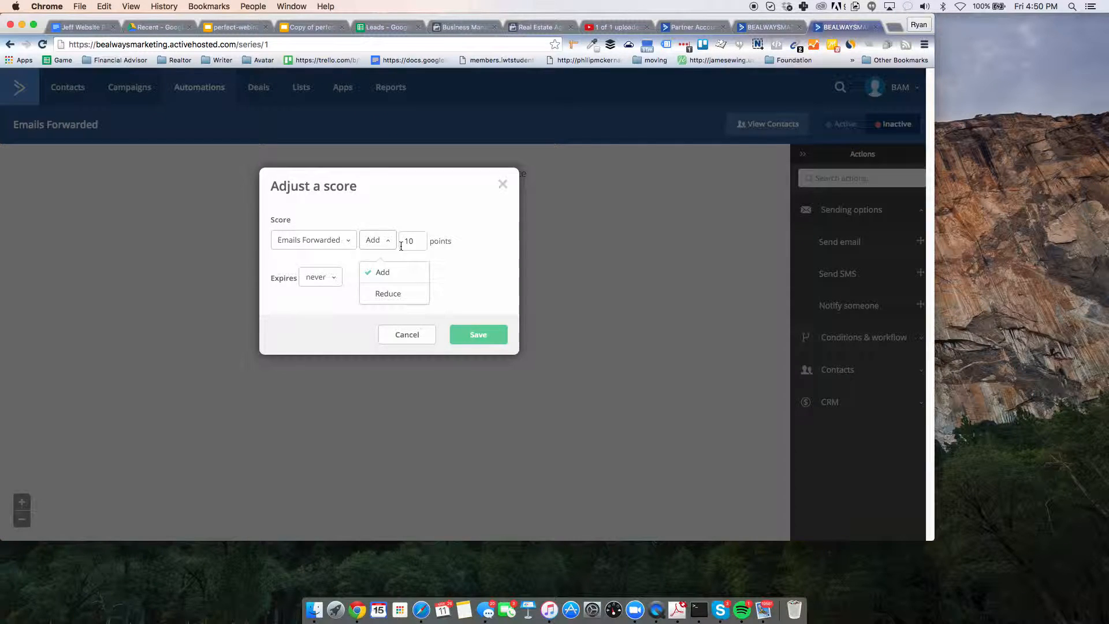
double_click(416, 245)
type("1")
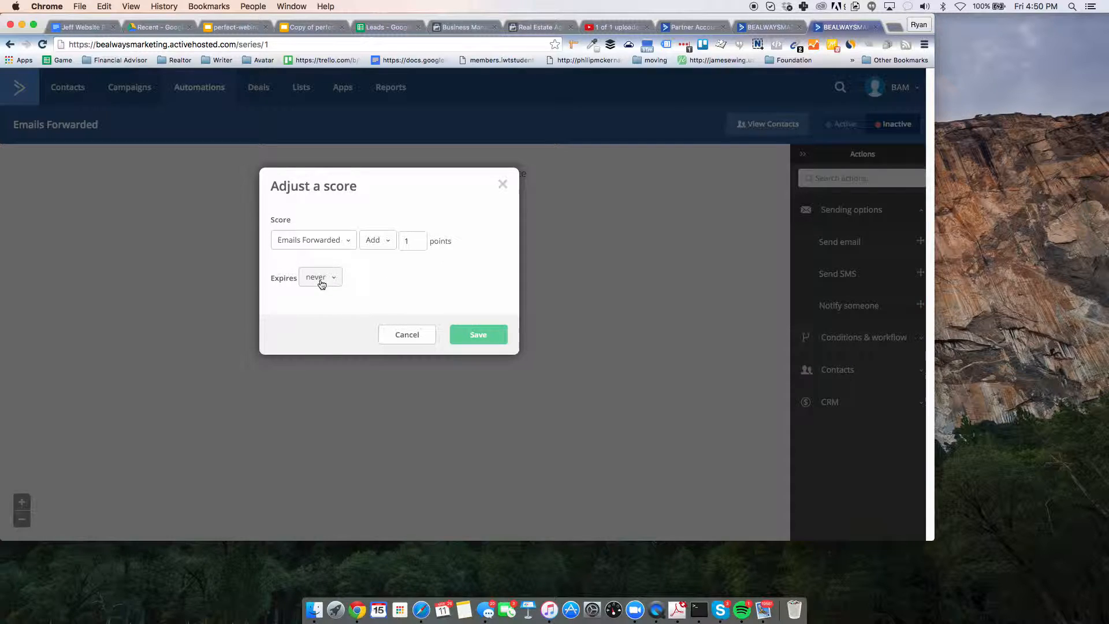
left_click(497, 330)
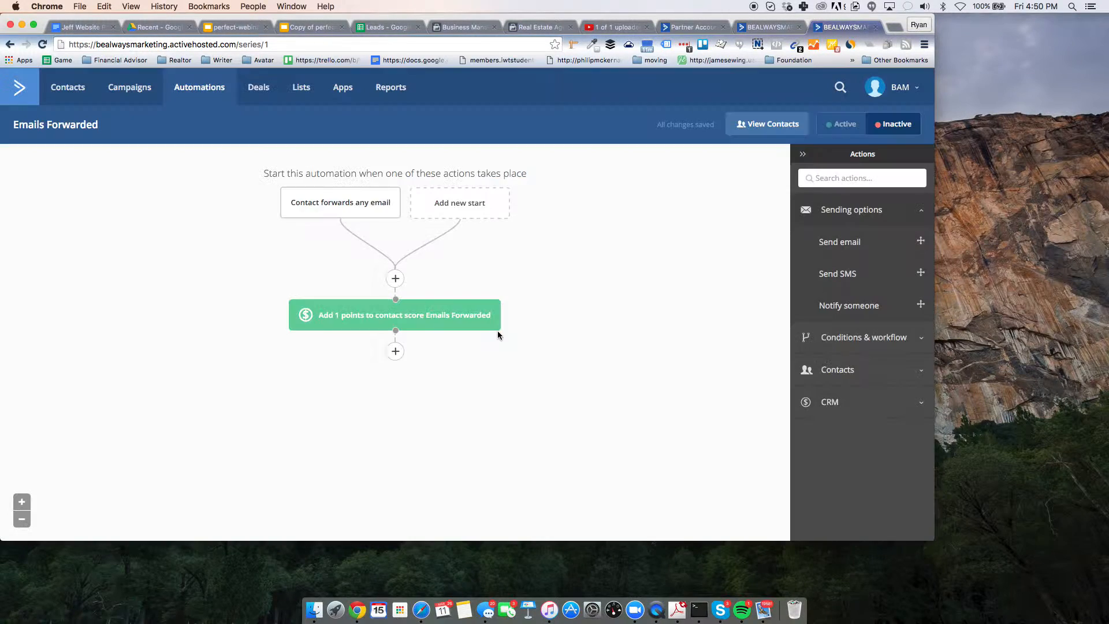
left_click(842, 125)
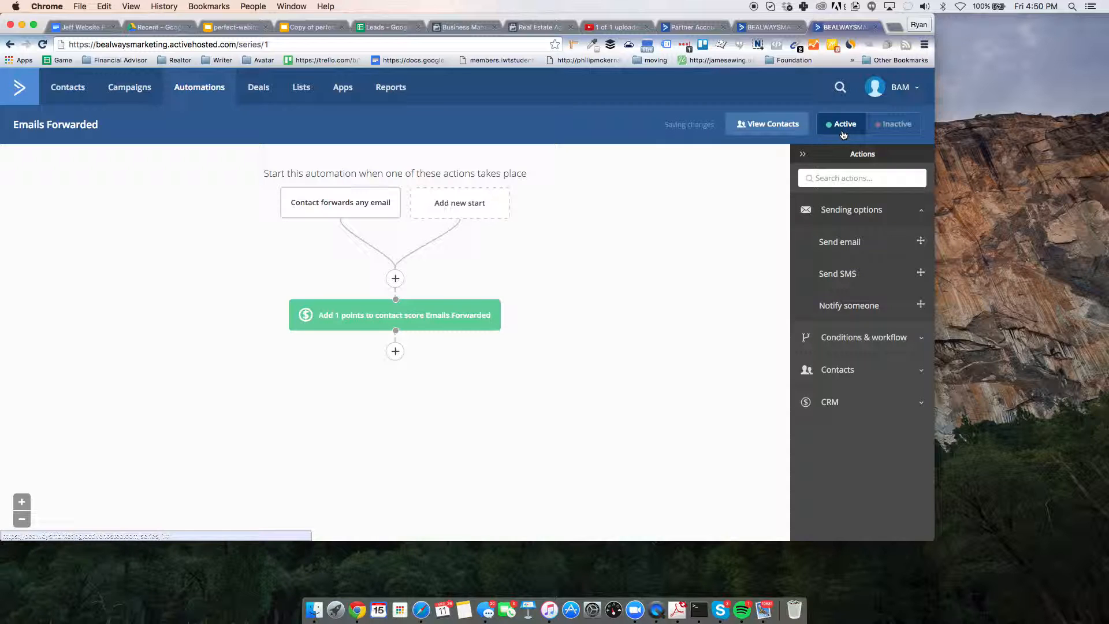
Go back to the automations list and create a new automation named "Emails Opened"
left_click(182, 88)
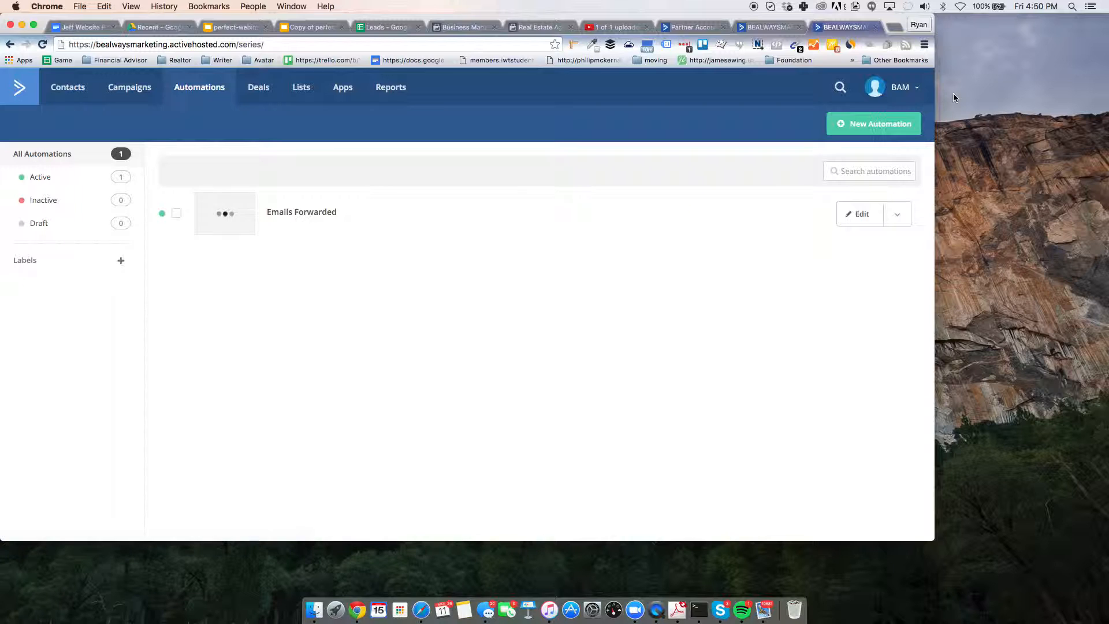
left_click(873, 123)
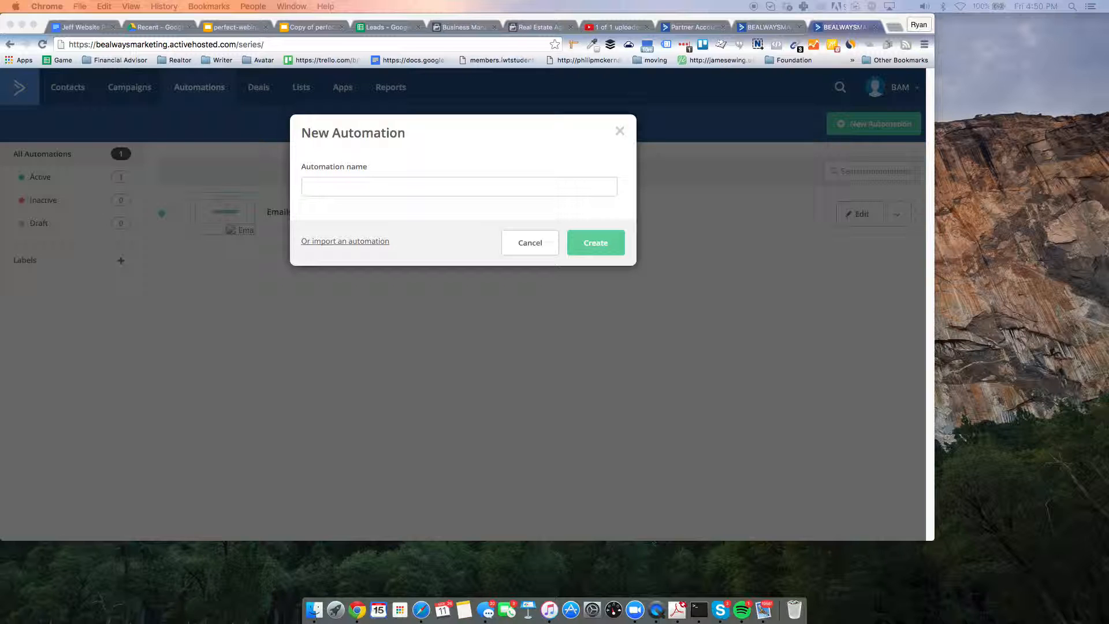
left_click(349, 175)
type("Emails Opened")
left_click(590, 238)
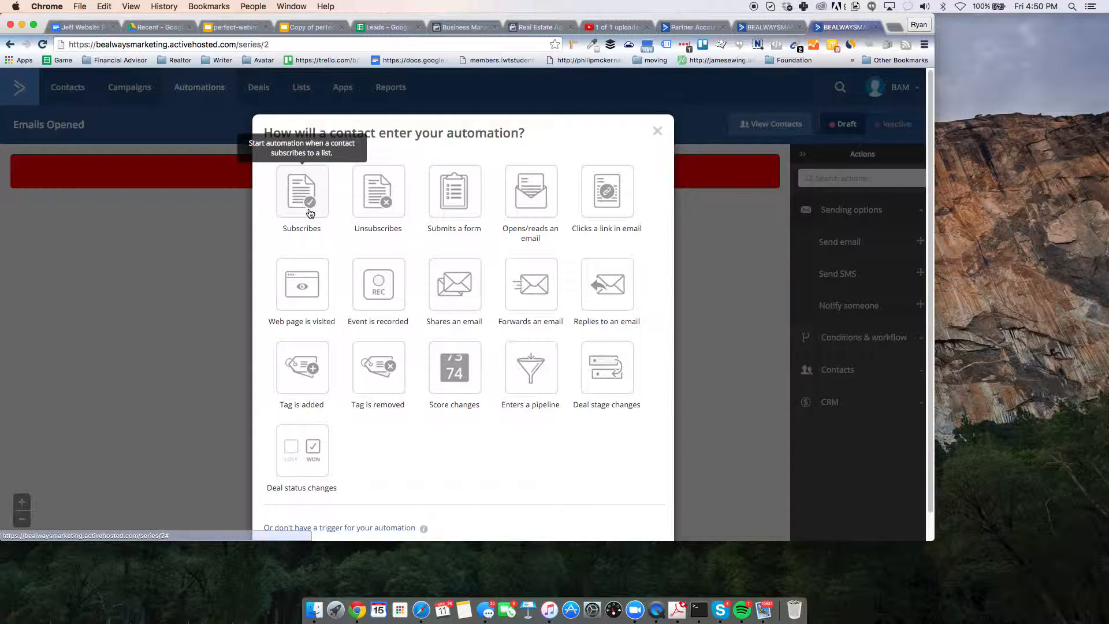
Add a start trigger for when a contact opens any campaign email in any list, running Multiple Times
left_click(531, 192)
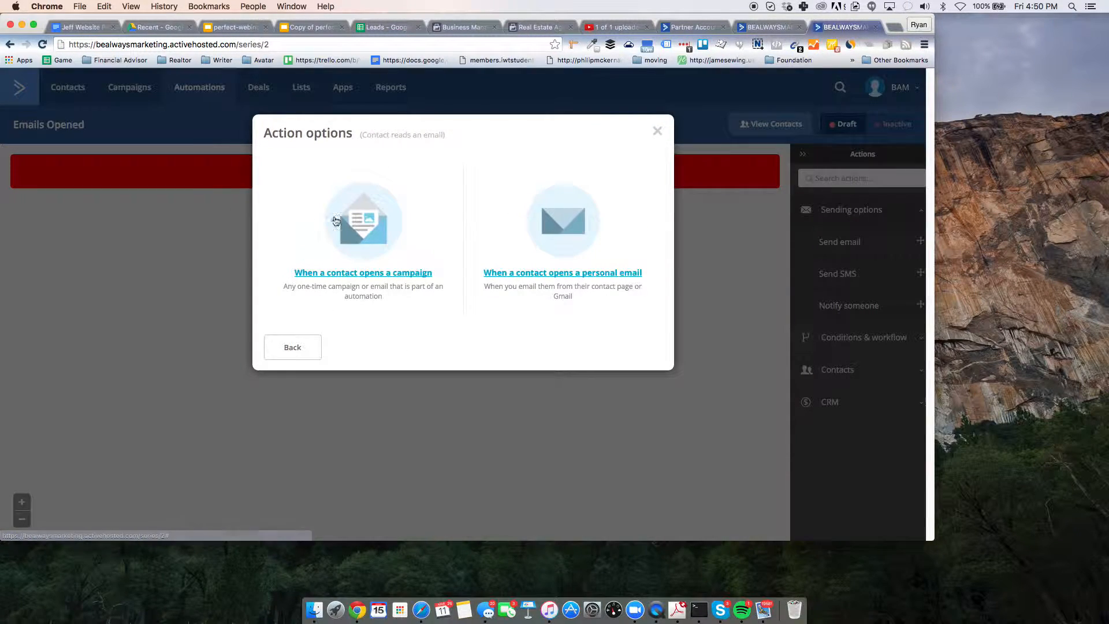
left_click(372, 229)
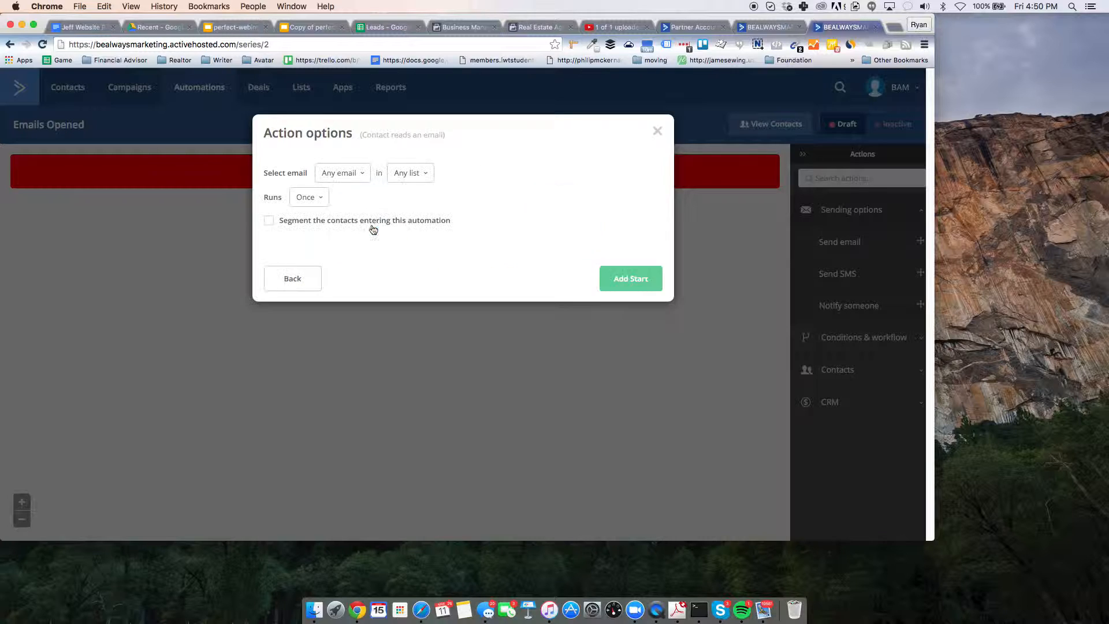
left_click(321, 197)
left_click(323, 247)
left_click(655, 291)
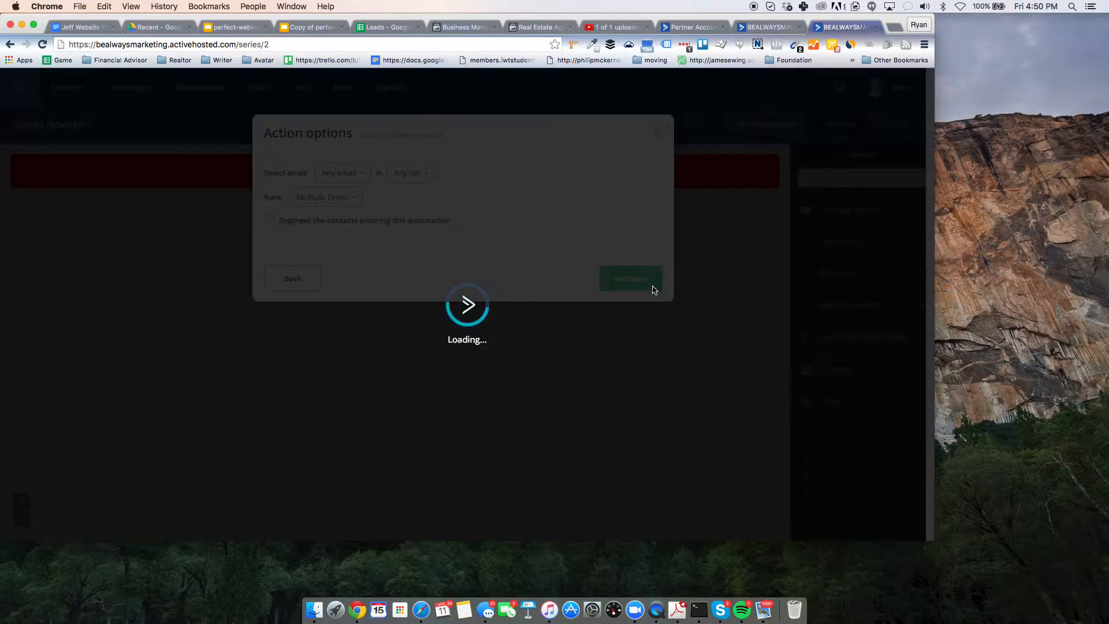
Add a contact Adjust score action to the automation and choose Emails Opened as its score
left_click(396, 277)
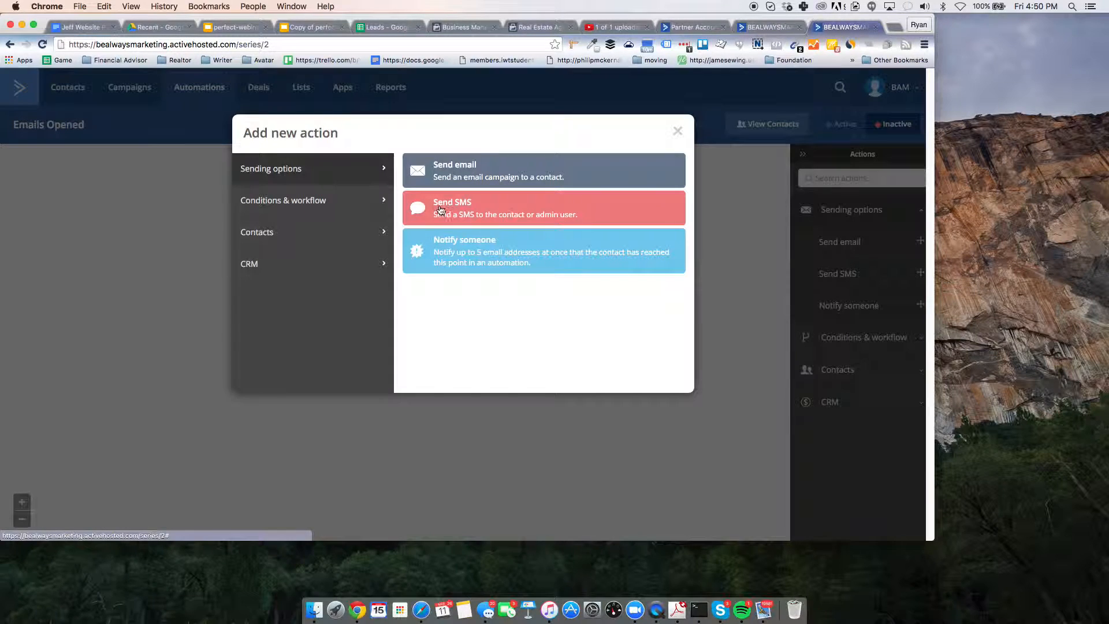
left_click(294, 234)
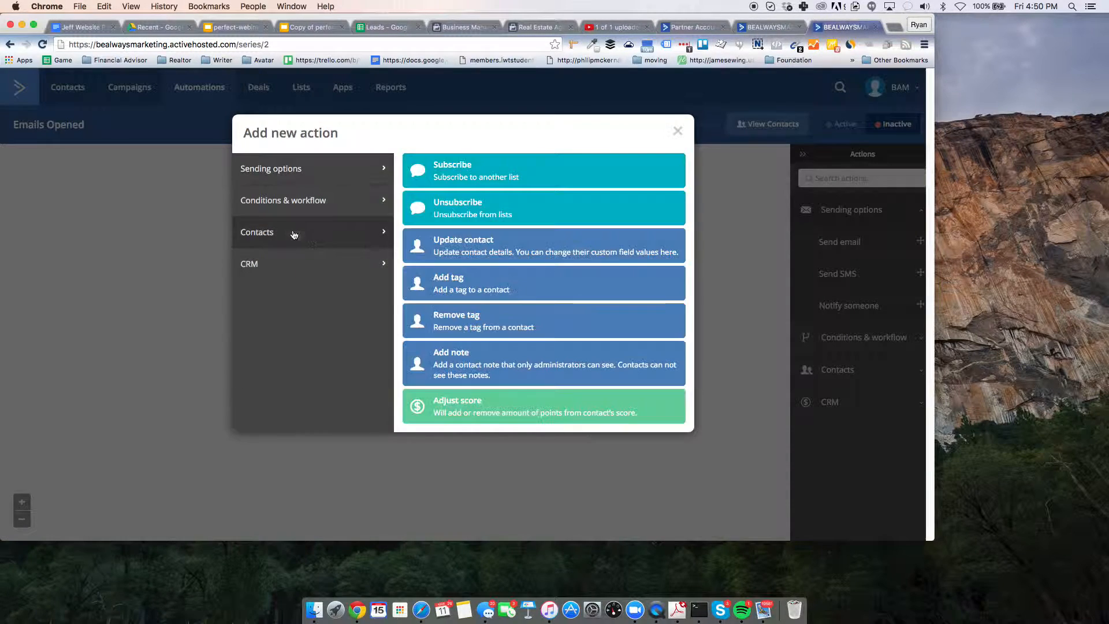
left_click(458, 404)
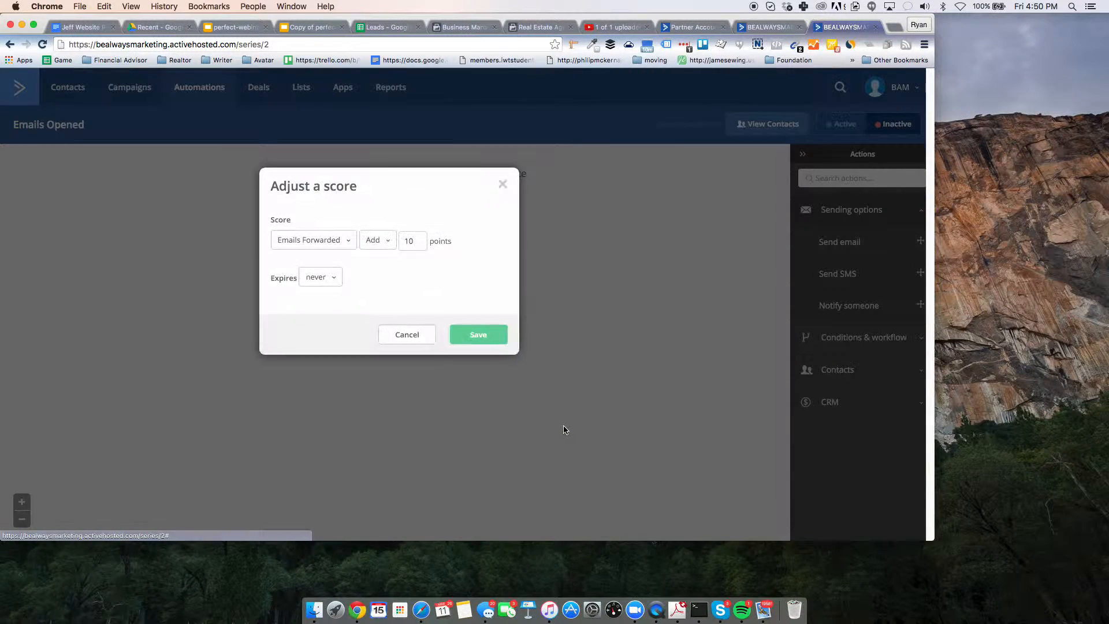
left_click(350, 241)
left_click(301, 295)
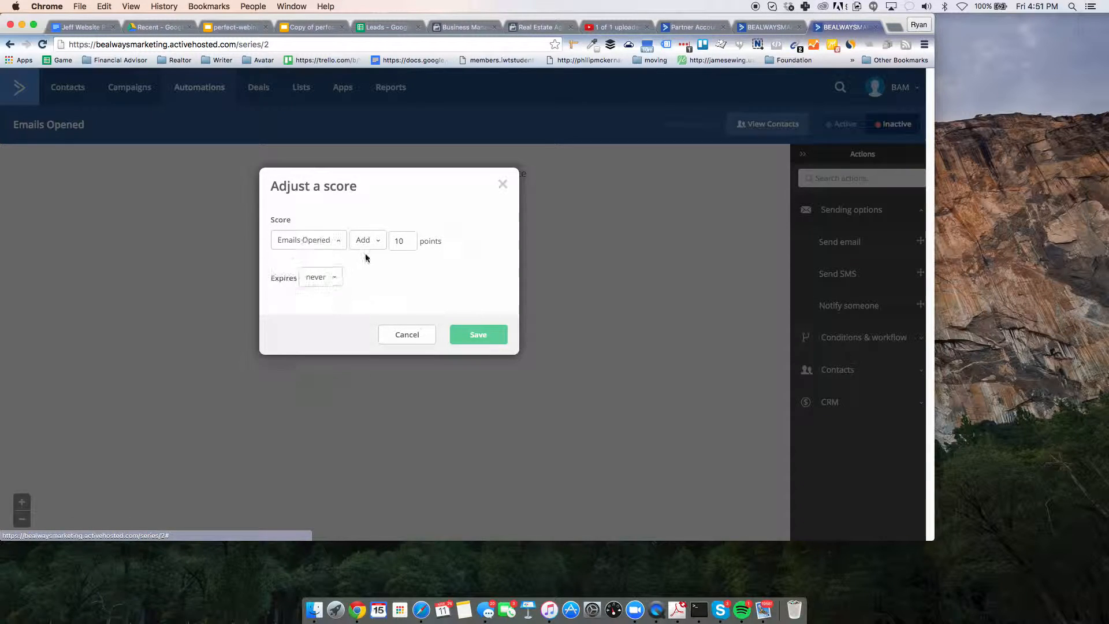
Set the score adjustment to add 1 point, save it and set the Emails Opened automation to Active
left_click(367, 241)
left_click(404, 240)
double_click(408, 239)
type("1")
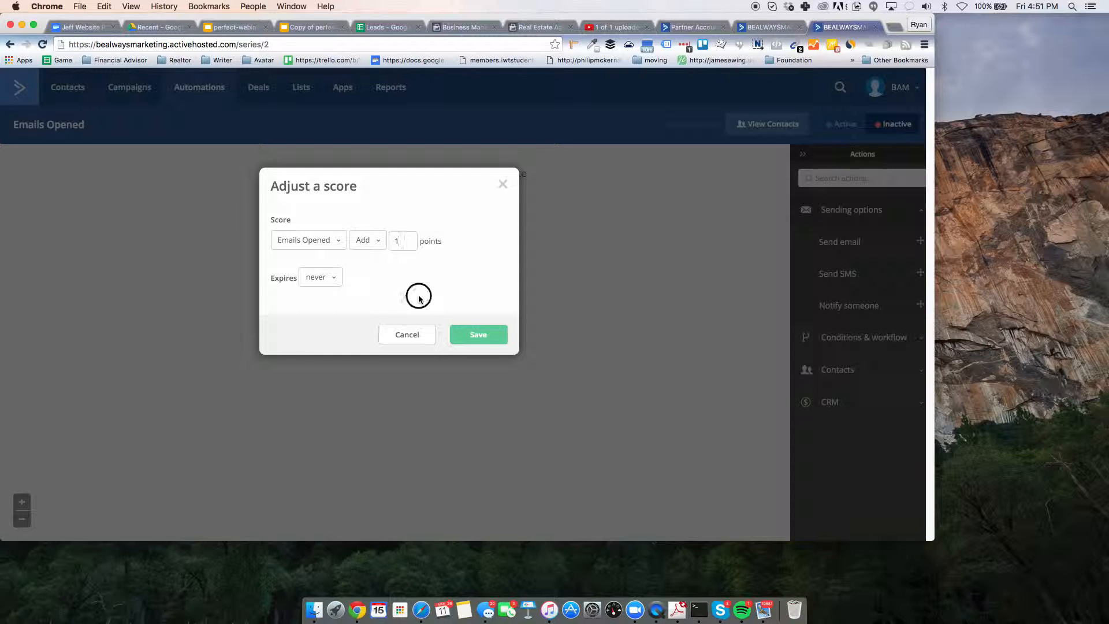
left_click(486, 343)
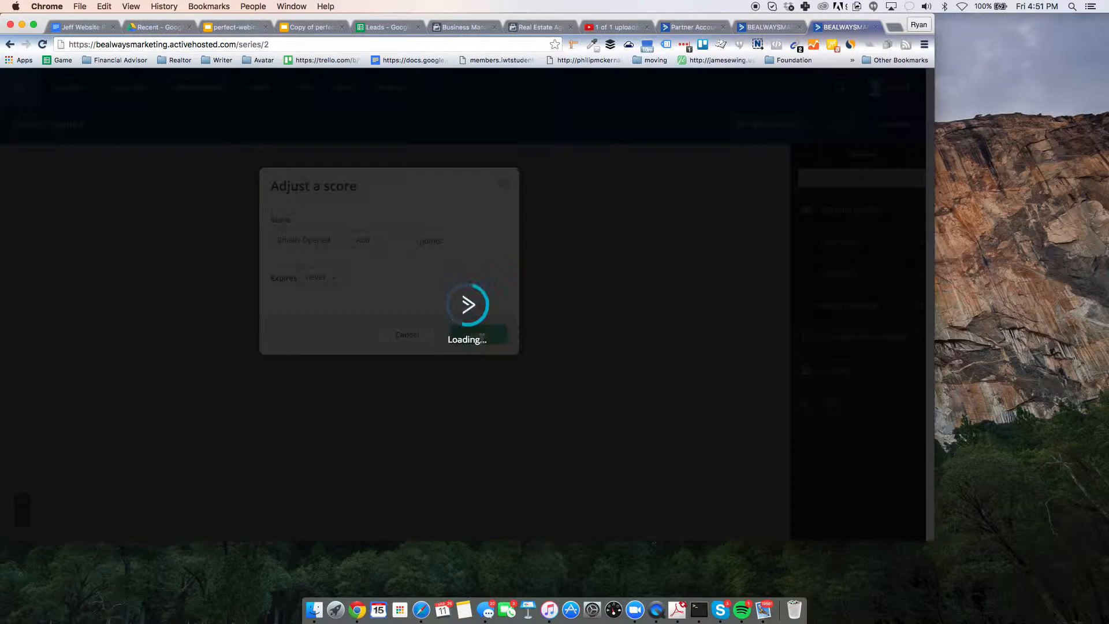
left_click(831, 133)
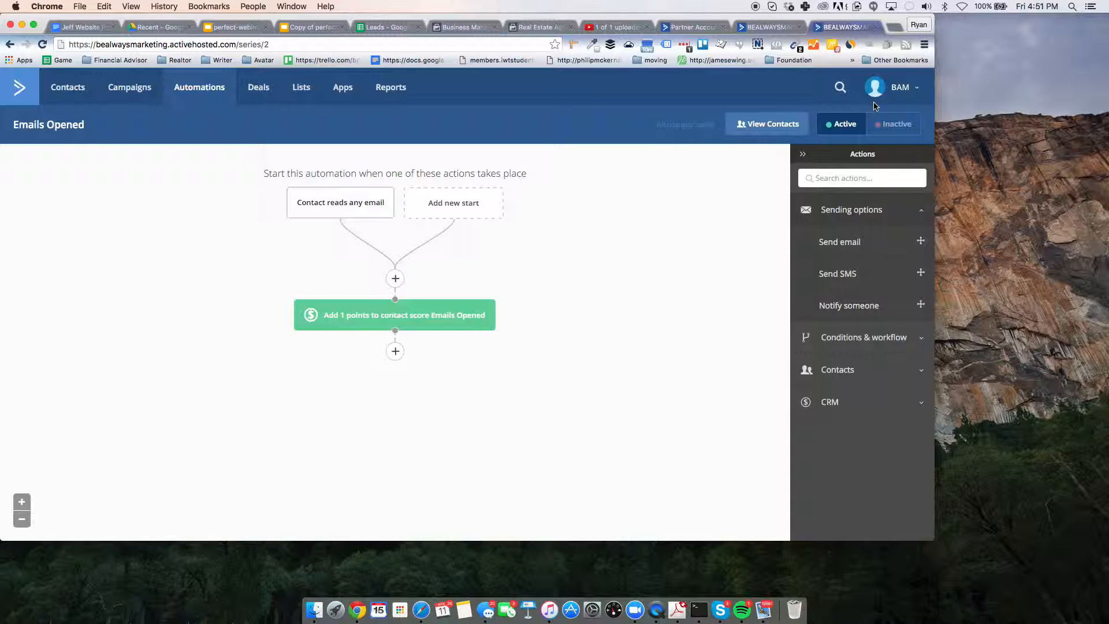
Go back to the automations list and create a new automation named "Emails Replied"
left_click(203, 90)
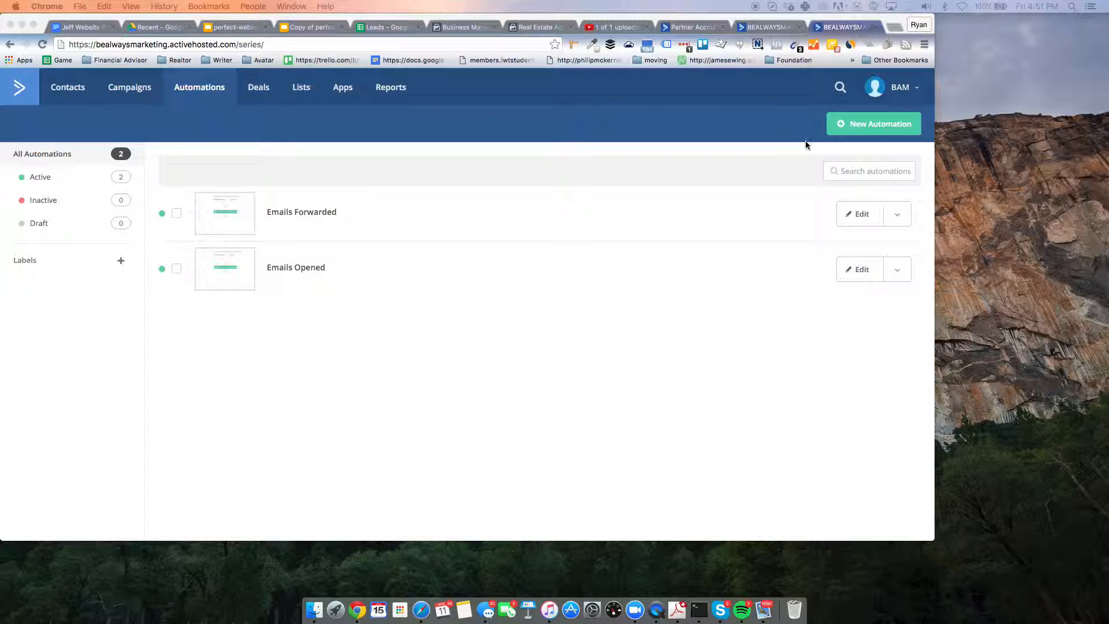
left_click(896, 127)
type("Emails Replied:")
left_click(586, 245)
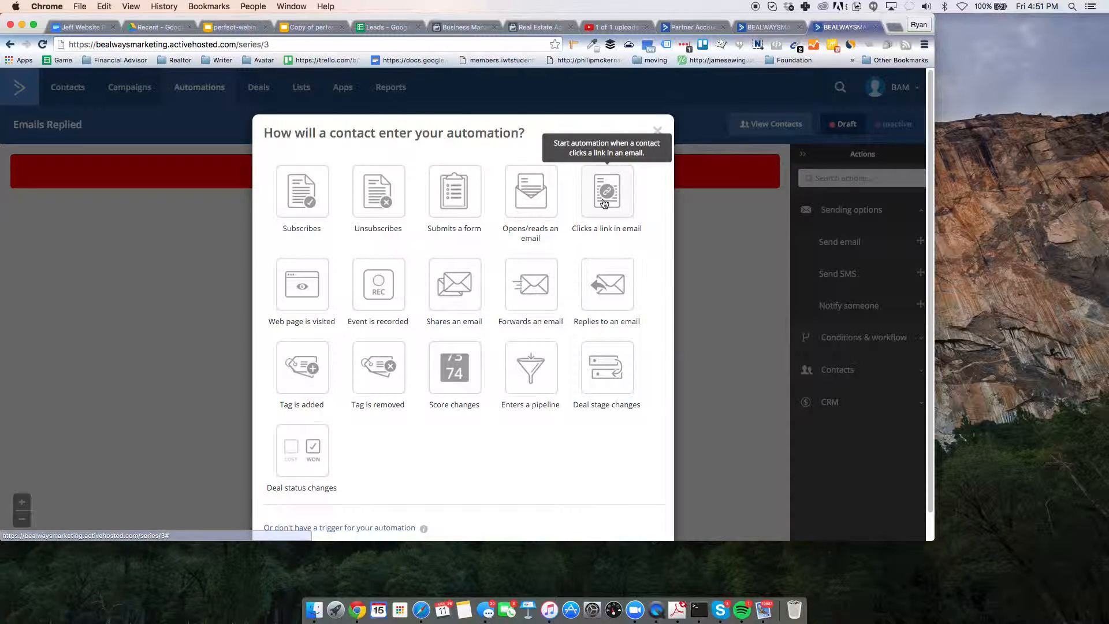
Add a start trigger for when a contact replies to any campaign email in any list, running Multiple Times
left_click(607, 283)
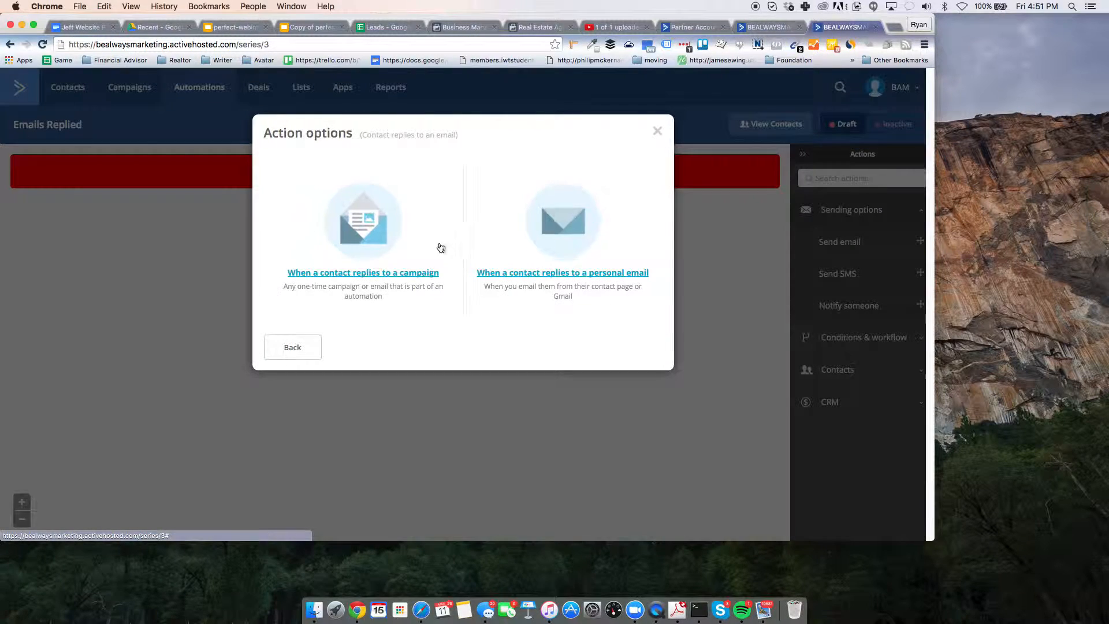
left_click(371, 252)
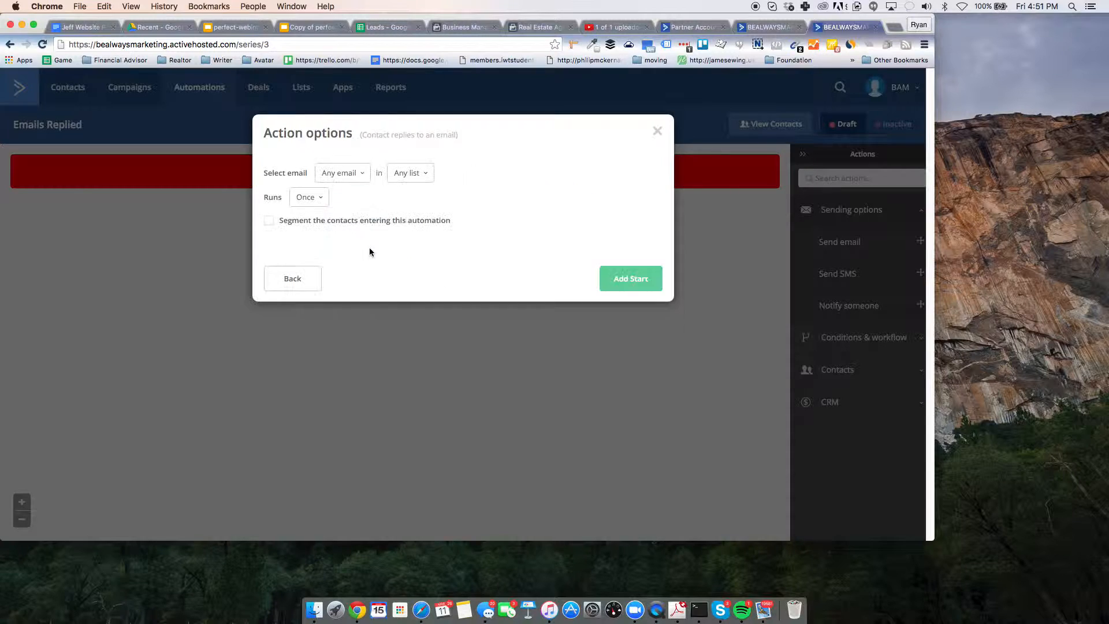
left_click(298, 196)
left_click(306, 246)
left_click(629, 288)
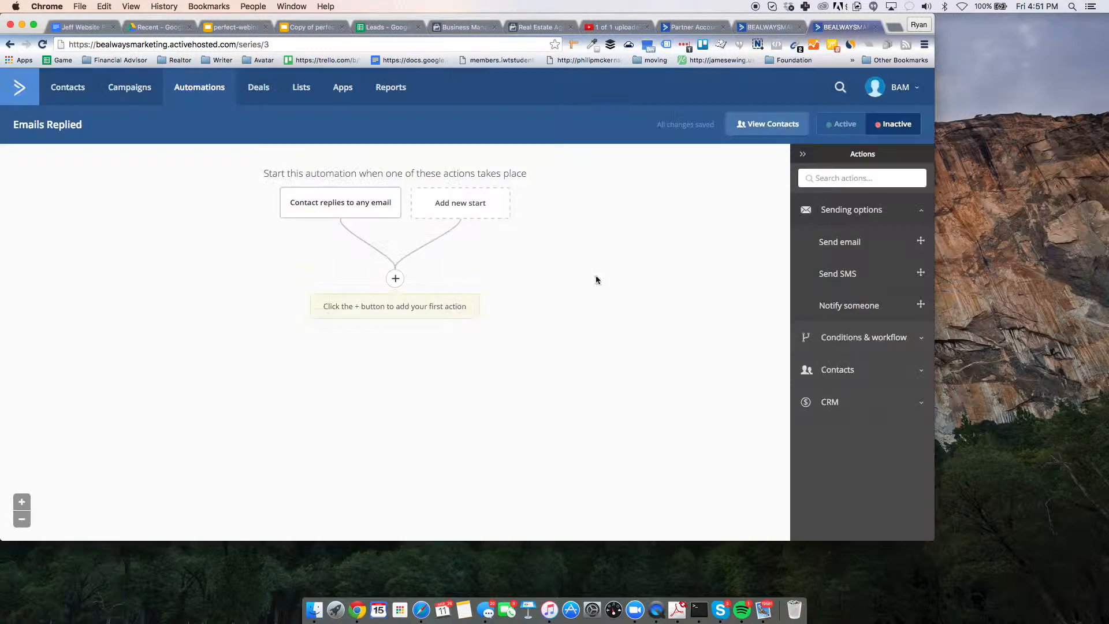
Try to add a second start trigger for when a contact replies to a personal email
left_click(460, 203)
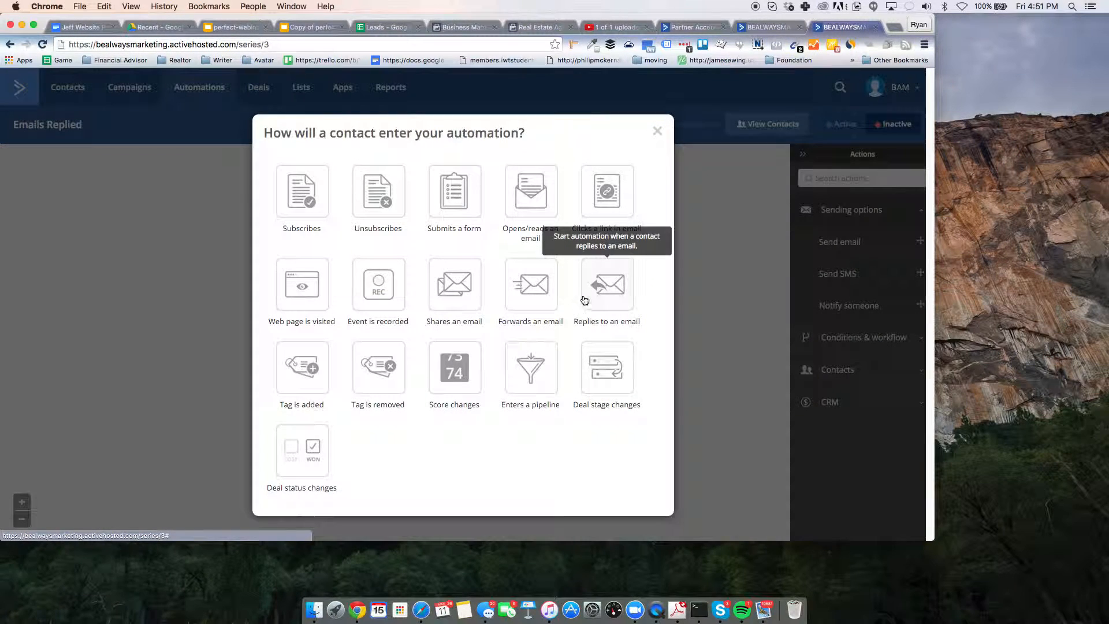
left_click(602, 296)
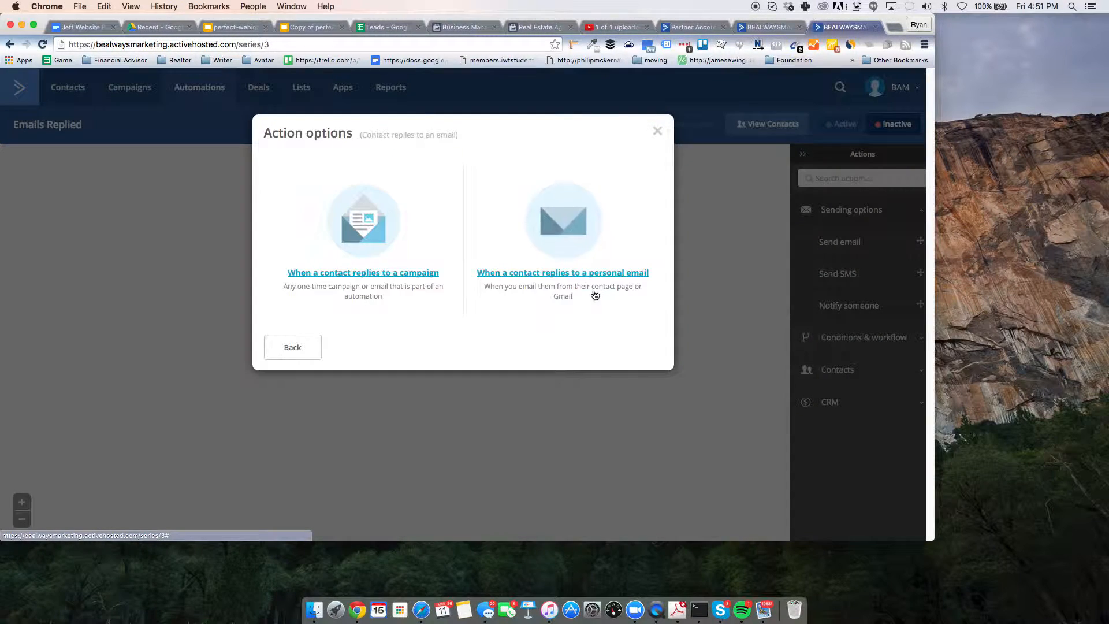
left_click(572, 217)
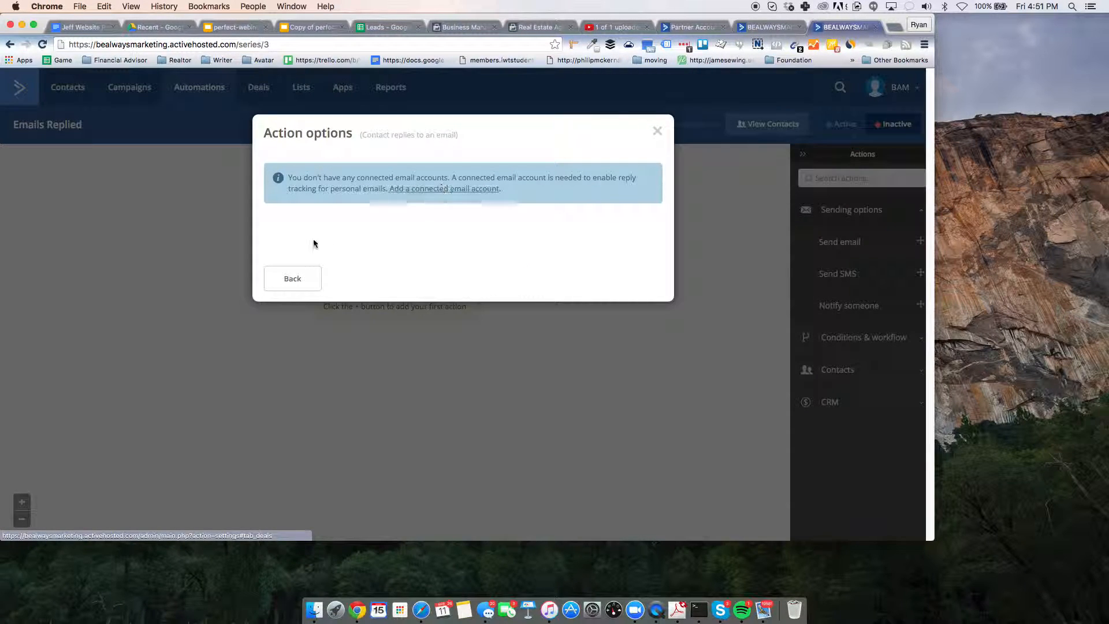
left_click(292, 278)
left_click(283, 346)
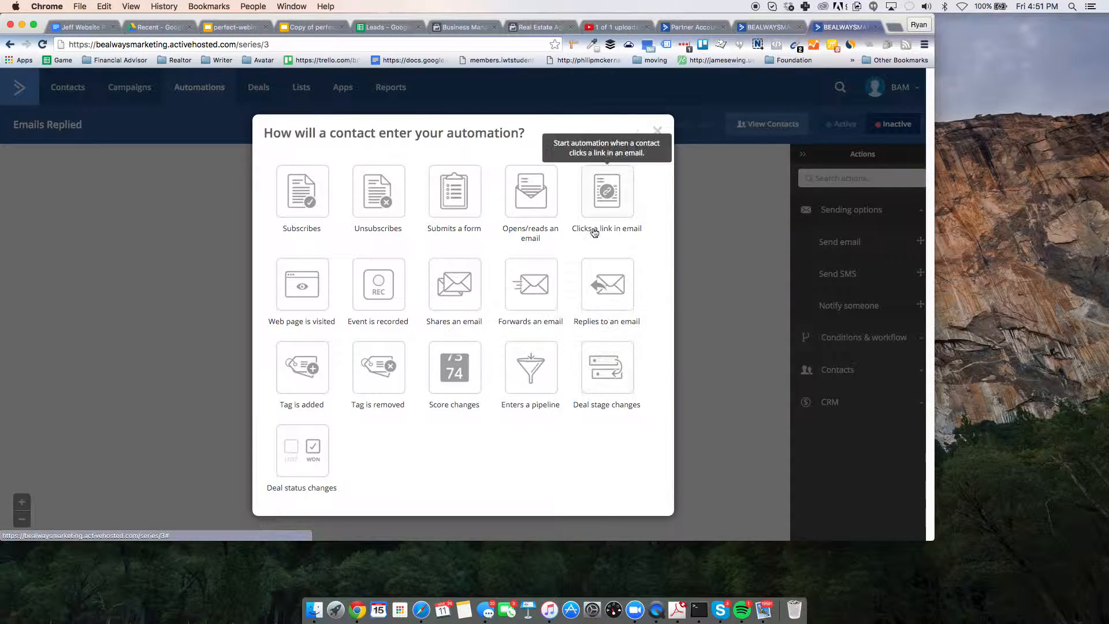
left_click(669, 133)
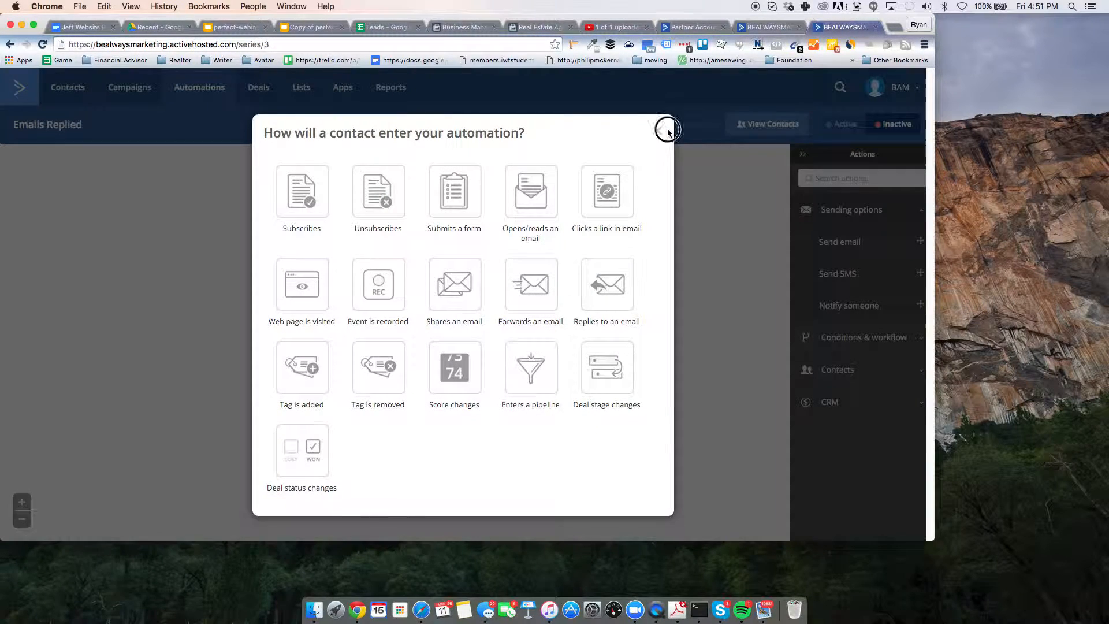
left_click(656, 131)
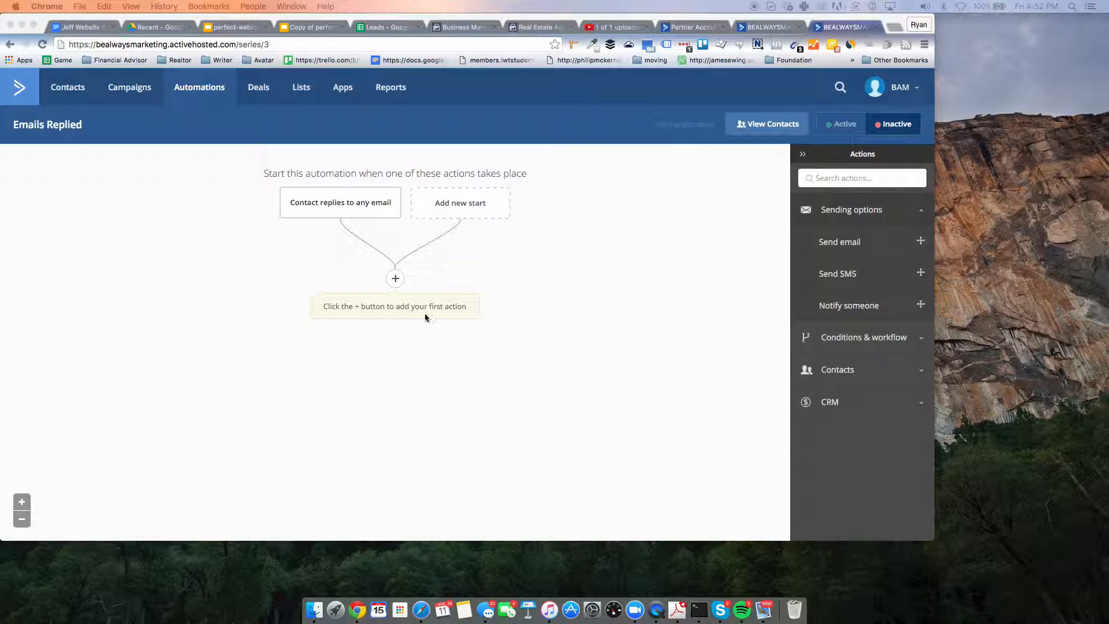
Add an action that adds 1 point to the Emails Replied score and set the automation to Active
left_click(399, 282)
left_click(396, 279)
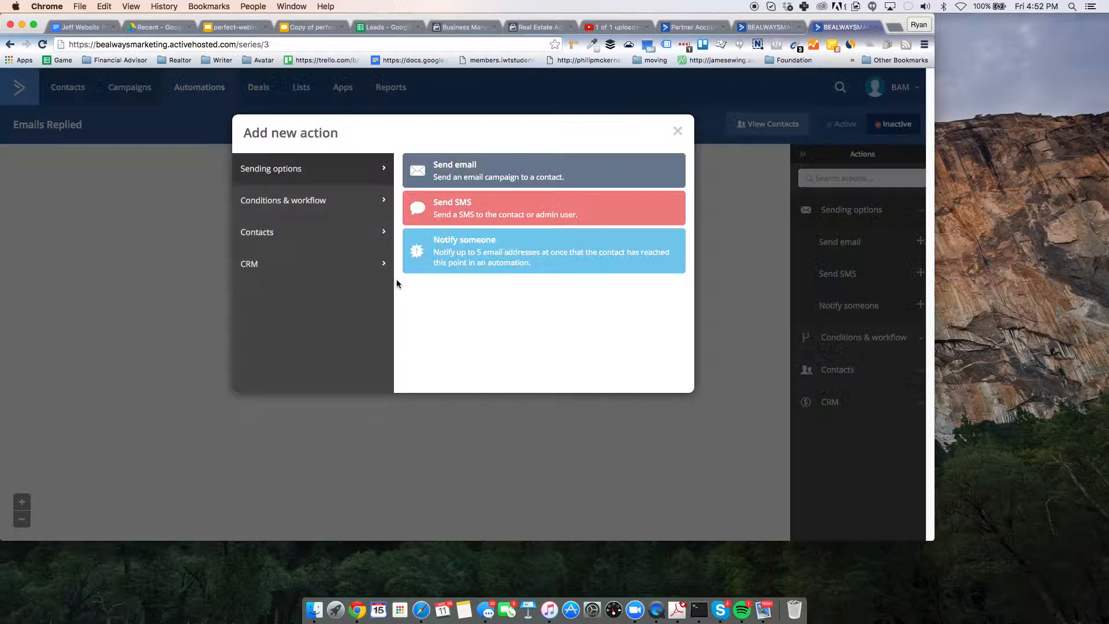
left_click(339, 242)
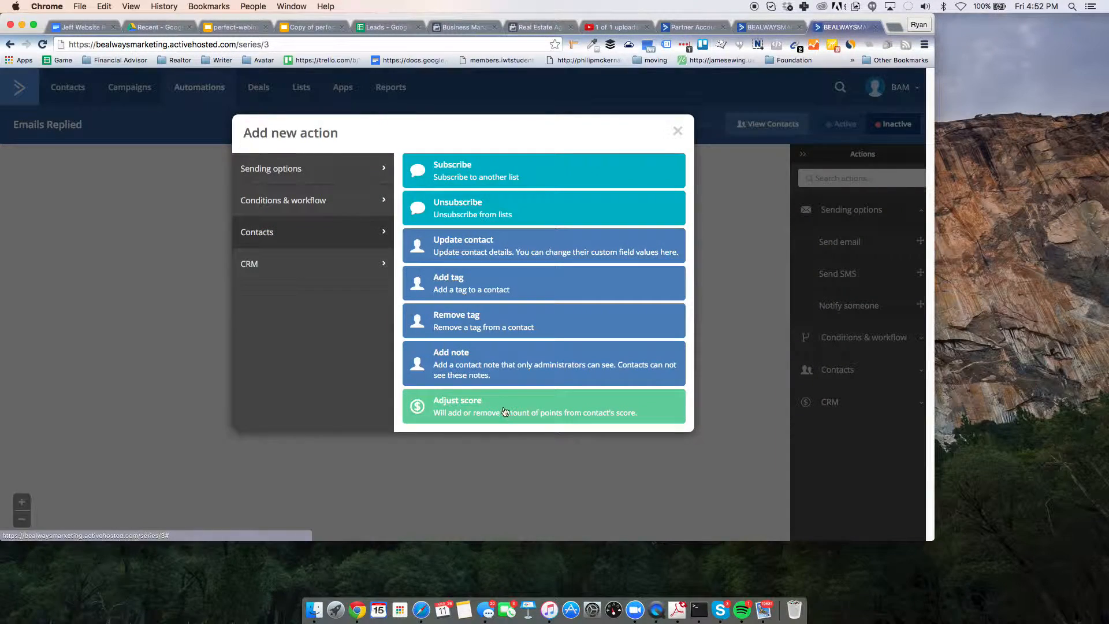
left_click(502, 403)
left_click(331, 245)
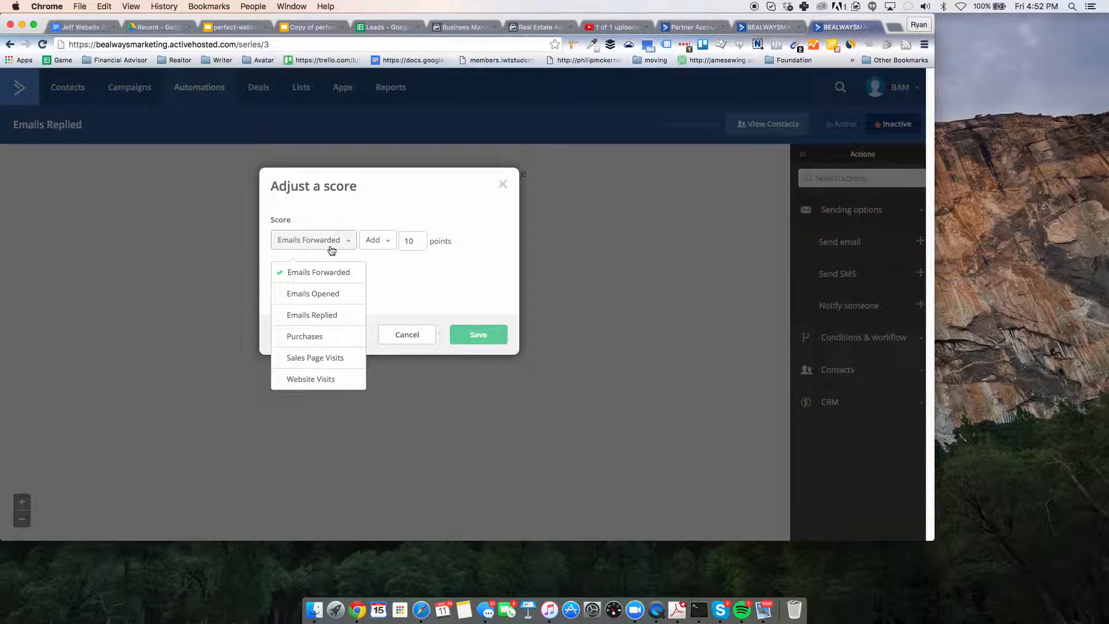
left_click(338, 315)
left_click(376, 241)
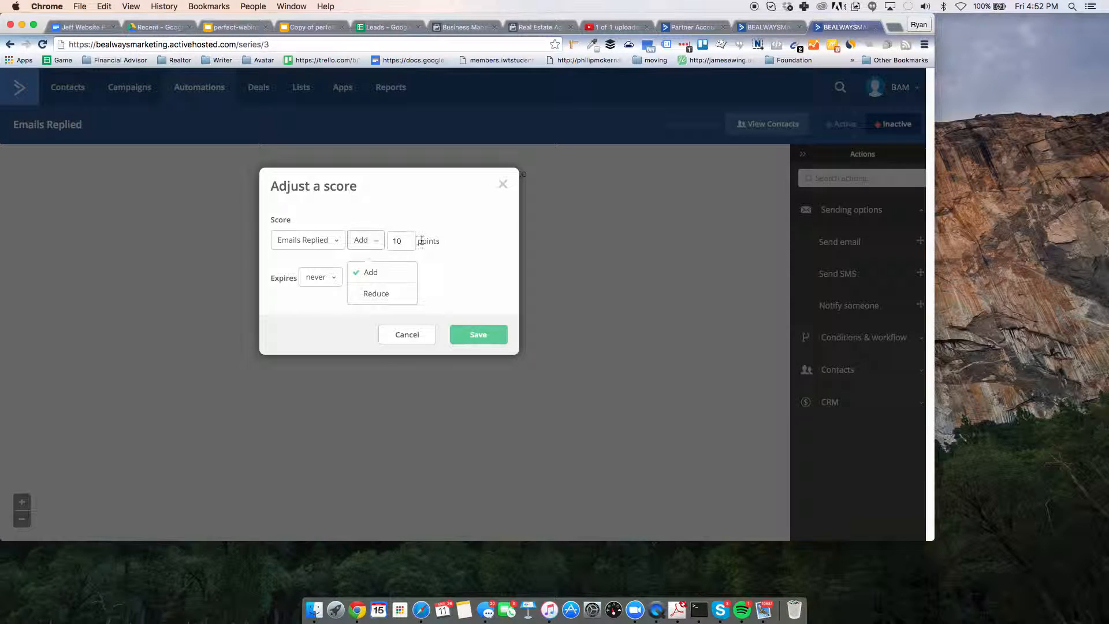
left_click(396, 239)
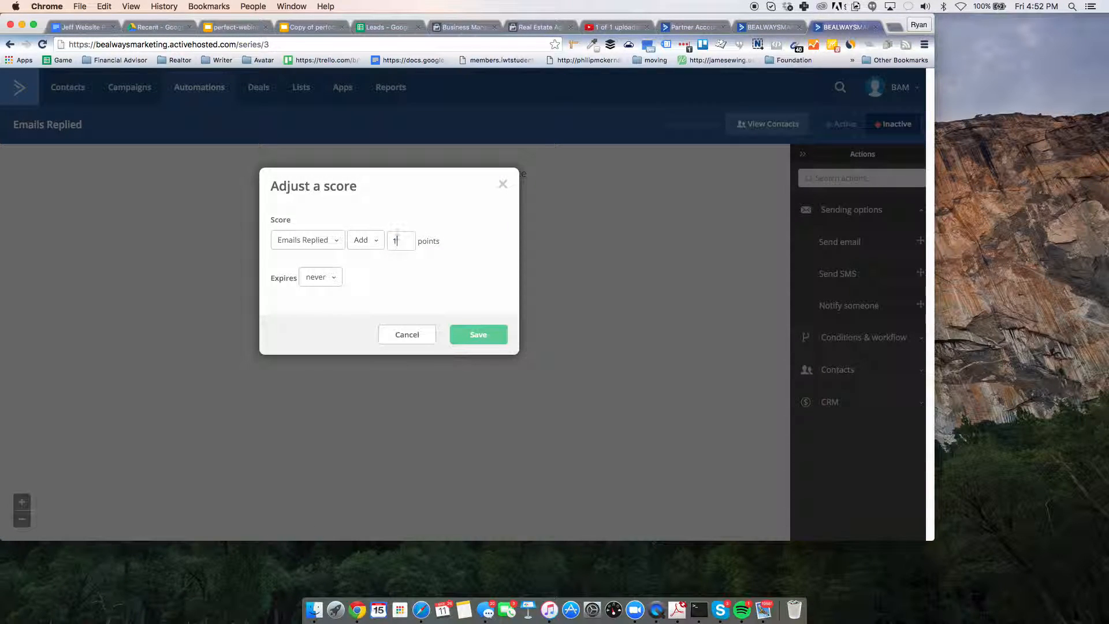
left_click(476, 334)
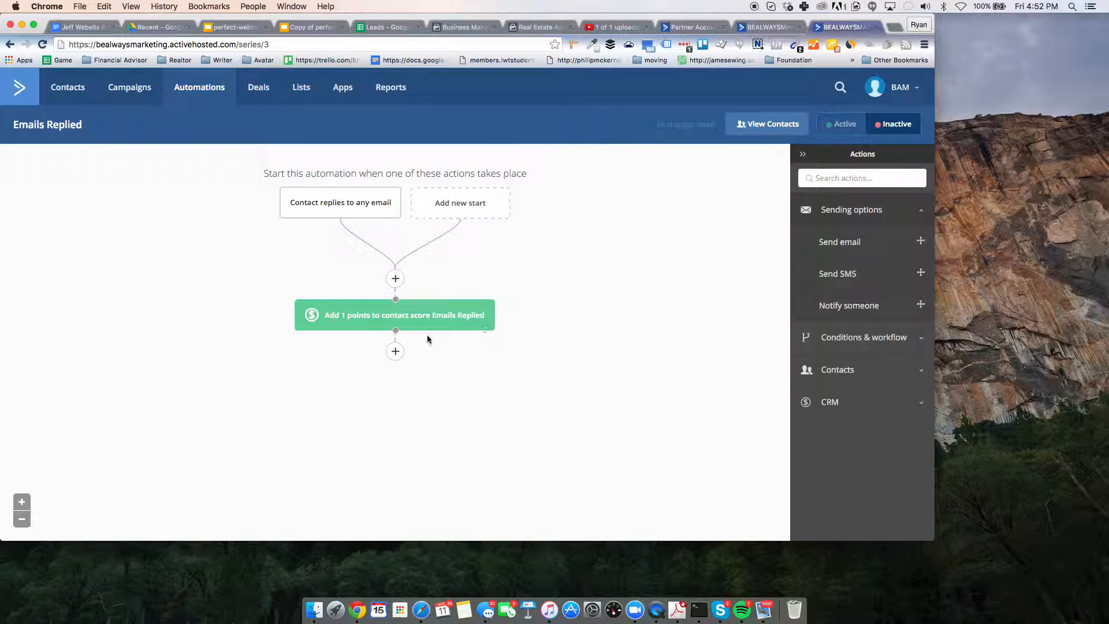
left_click(829, 127)
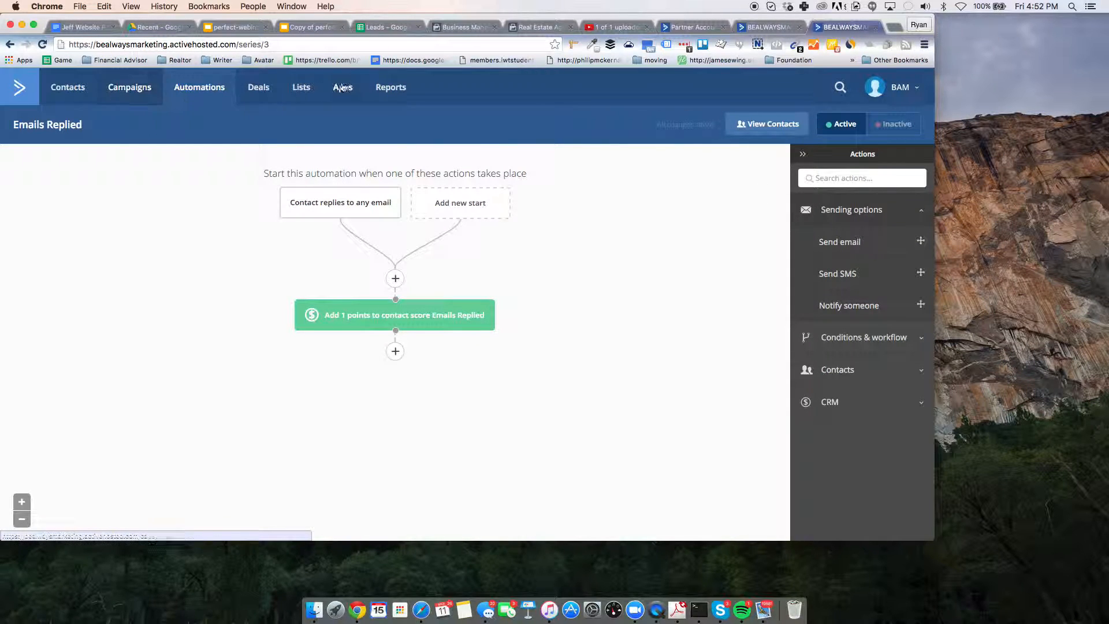
Open the contact lead score rules, add a new contact score and set it to Active
left_click(176, 86)
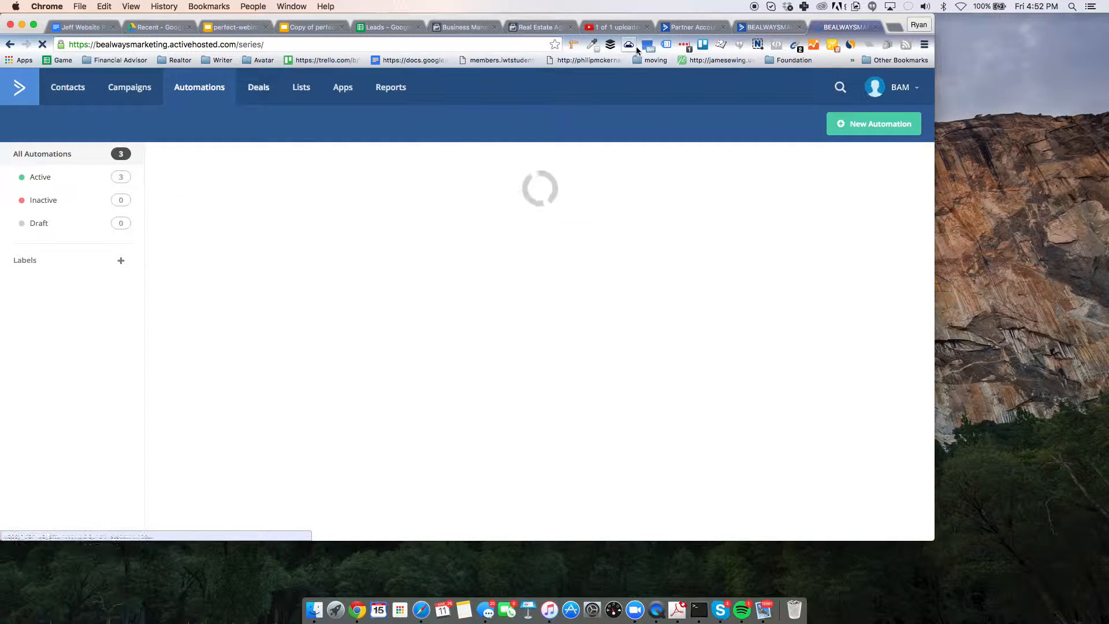
left_click(302, 210)
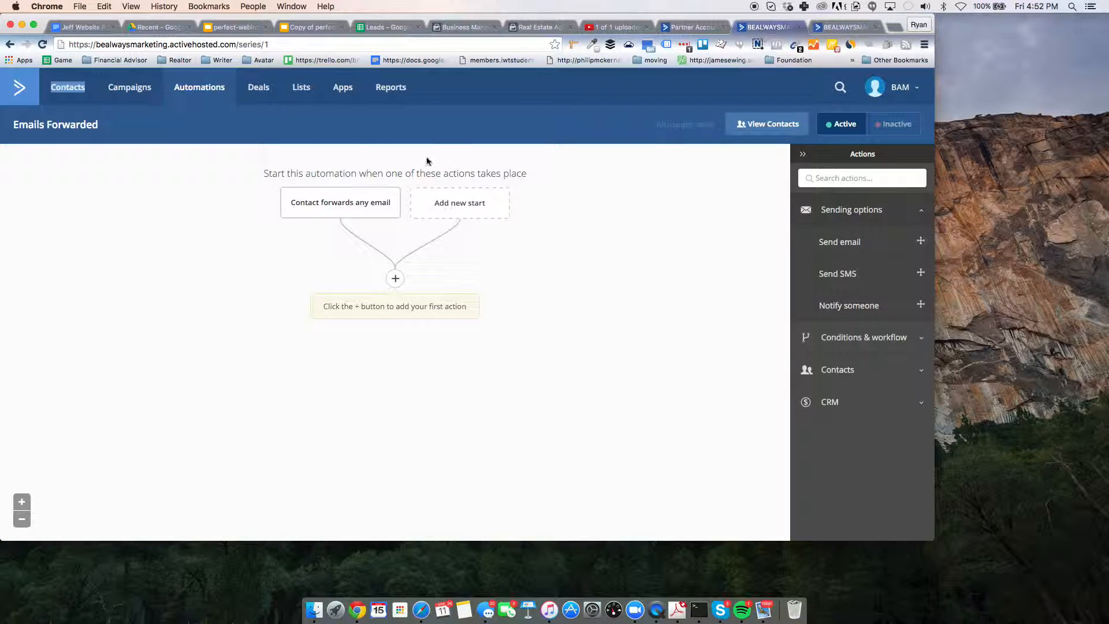
left_click(15, 89)
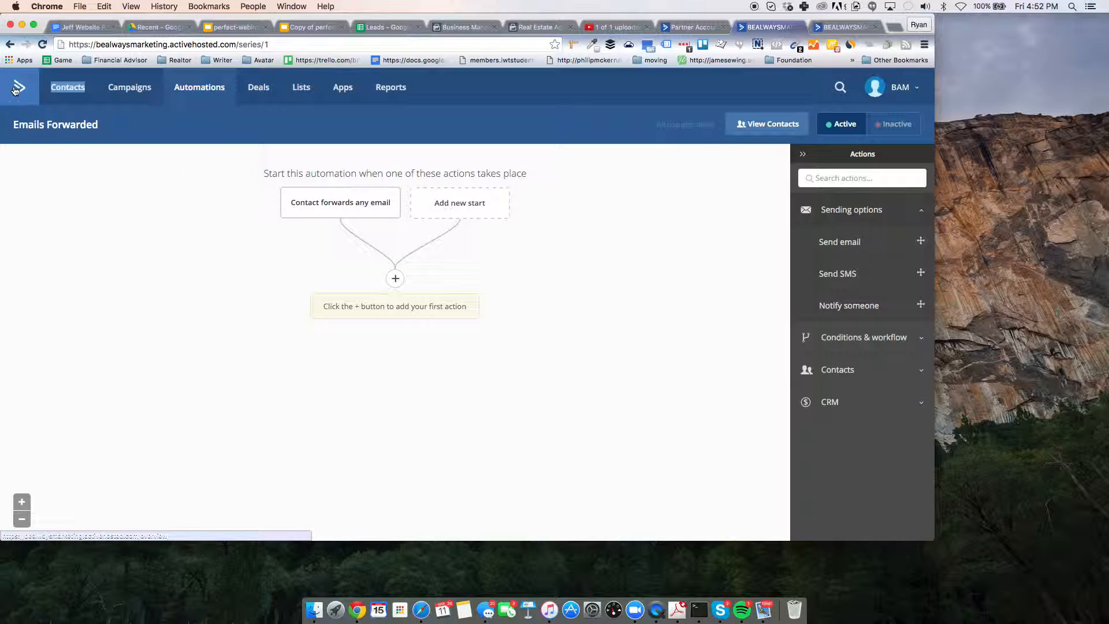
left_click(81, 86)
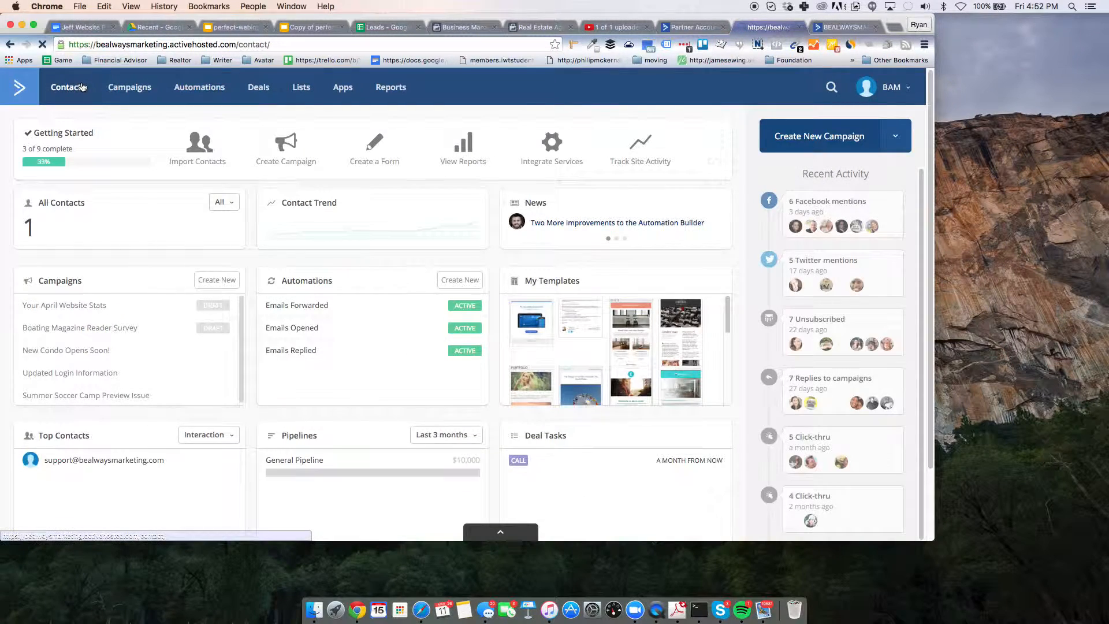
left_click(102, 126)
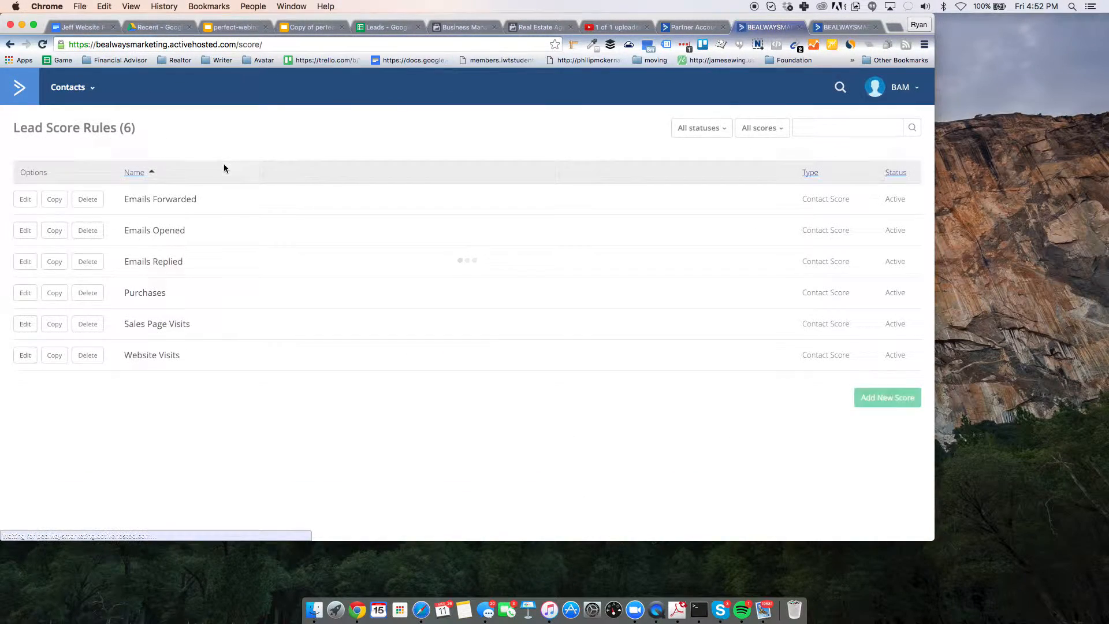
left_click(912, 400)
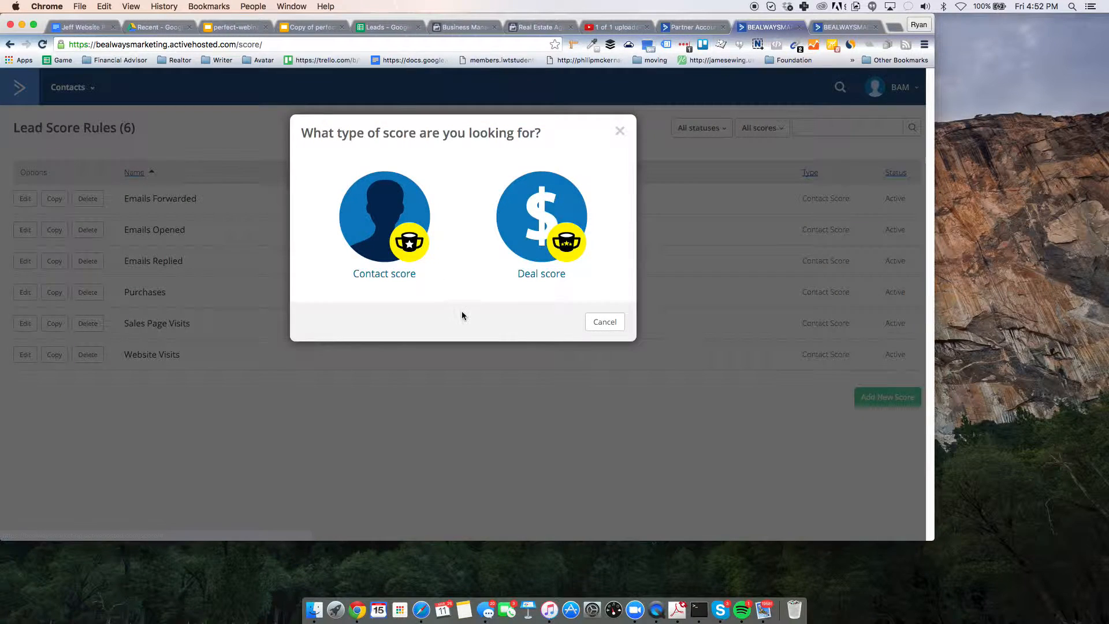
left_click(410, 228)
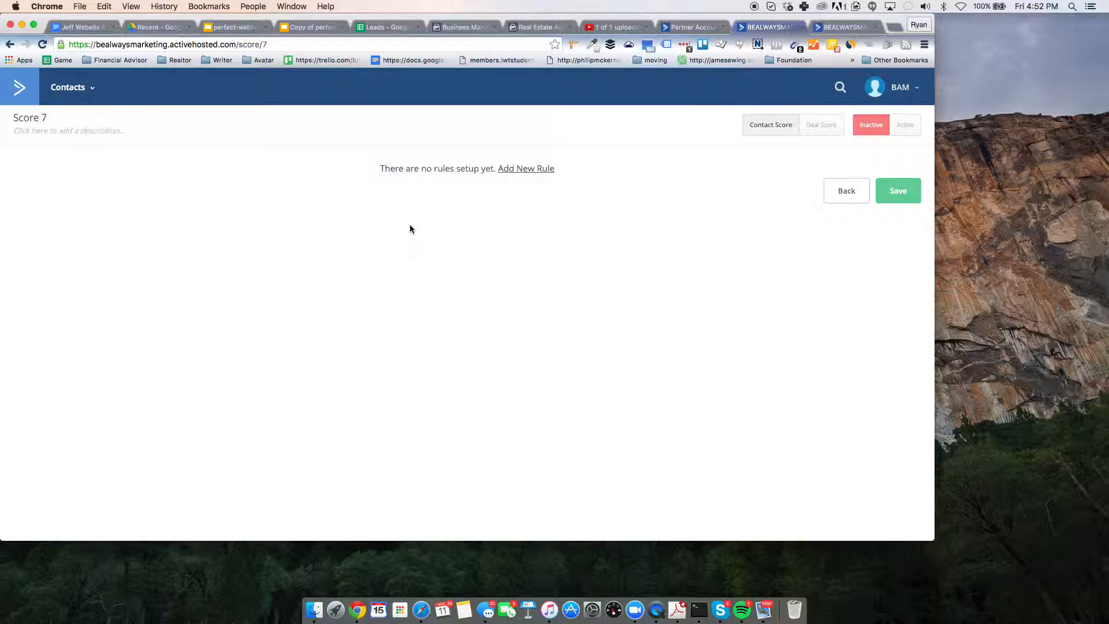
left_click(918, 128)
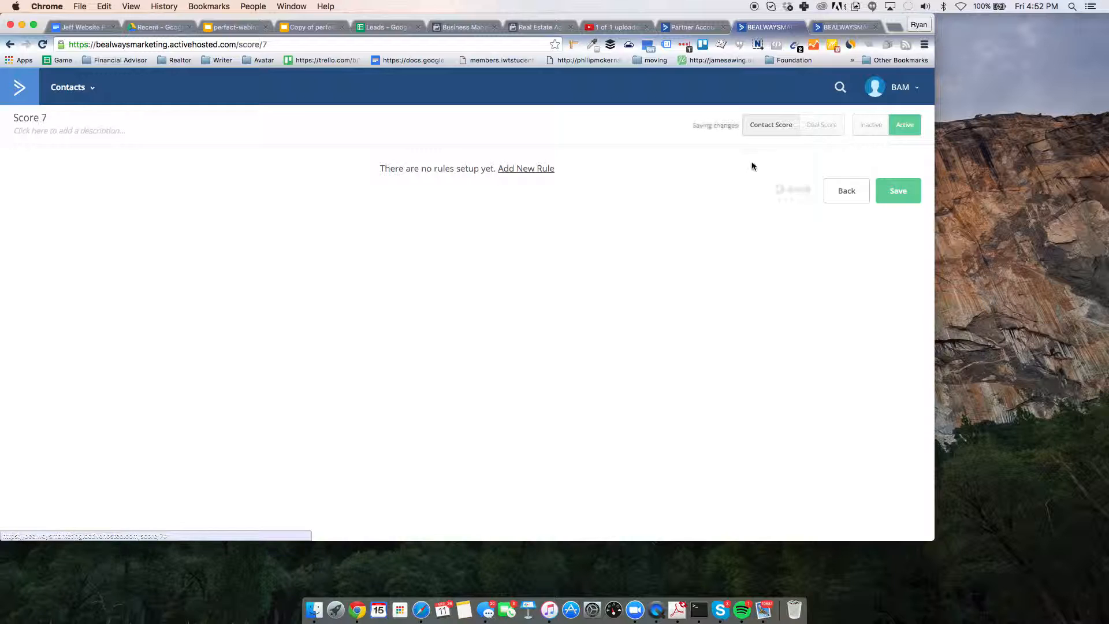
Name the new score "Link Clicks" and return to the lead score rules list
left_click(21, 117)
double_click(61, 119)
key("super+a")
type("Link Clicks")
key("Return")
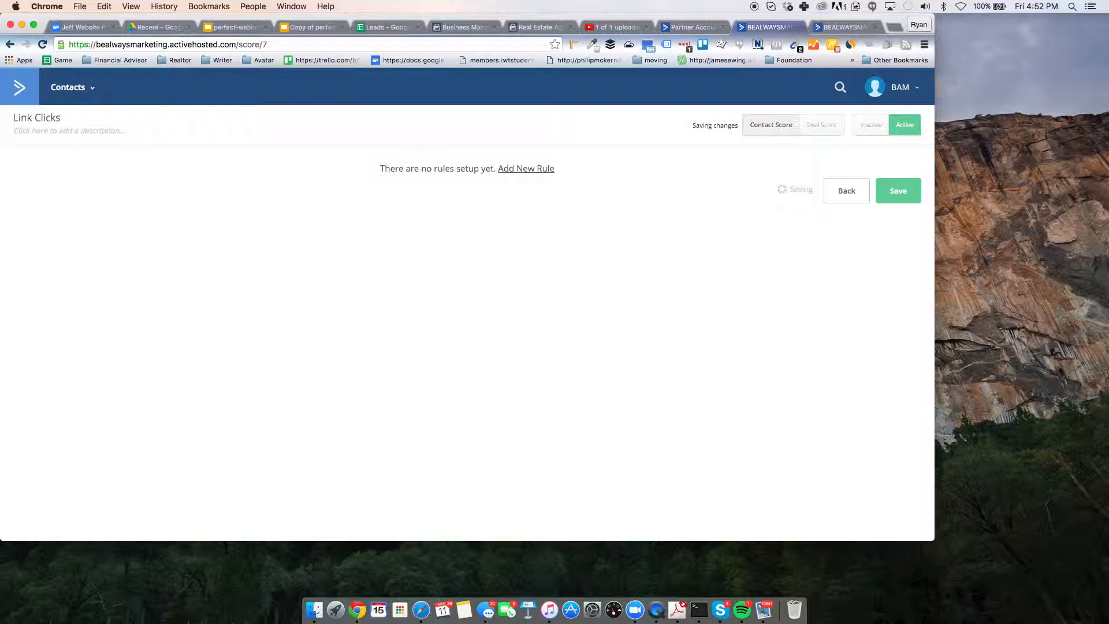
left_click(853, 189)
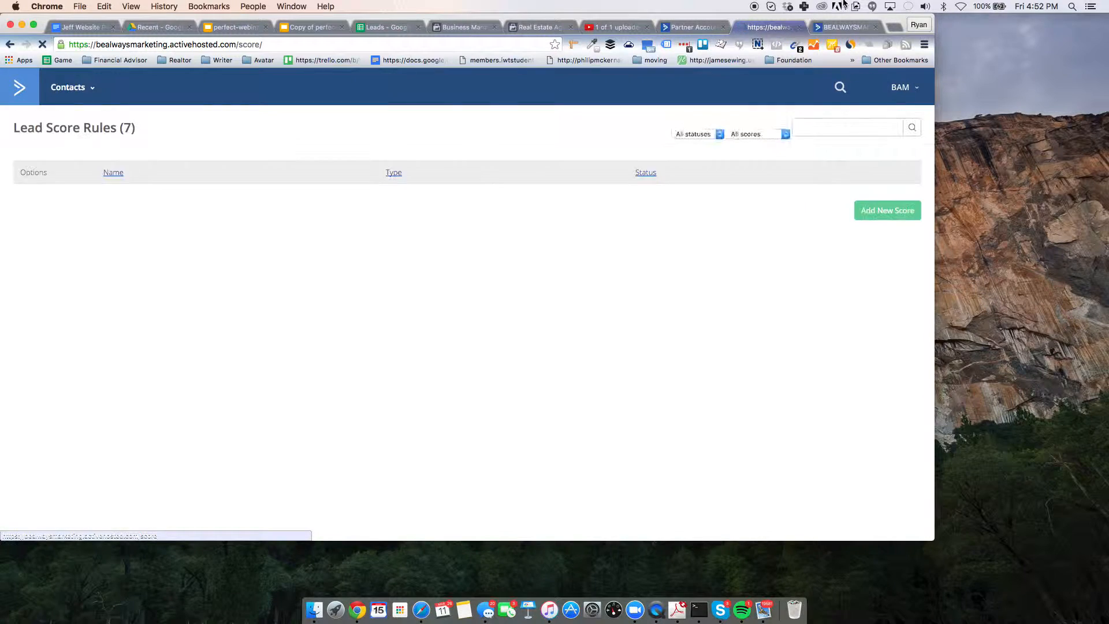
Return to the automations list and create a new automation named "Purchases"
left_click(841, 30)
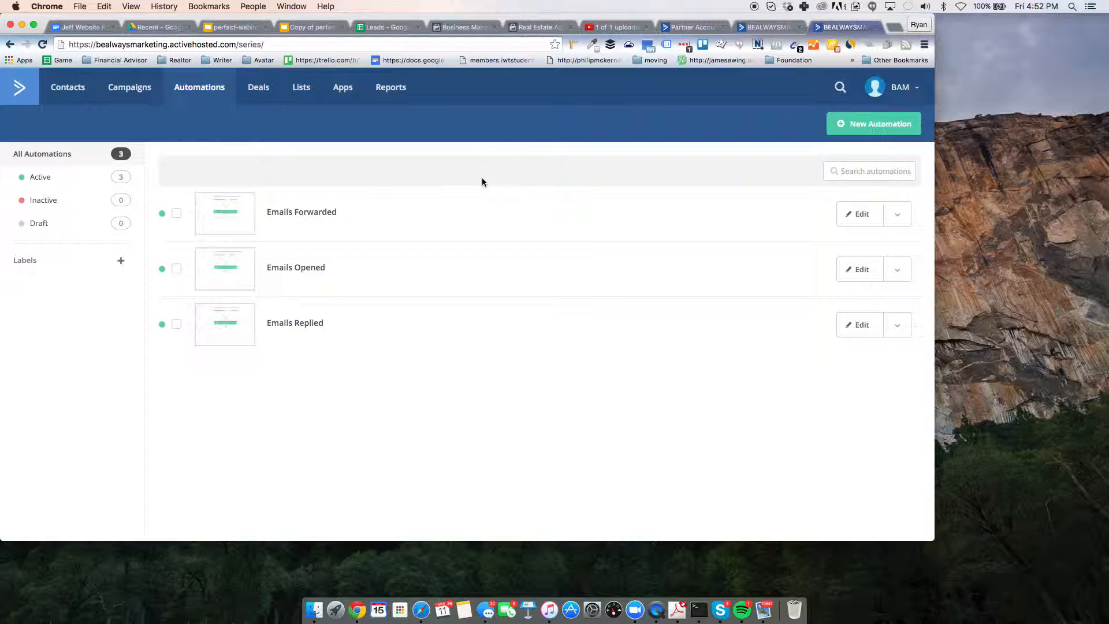
left_click(890, 118)
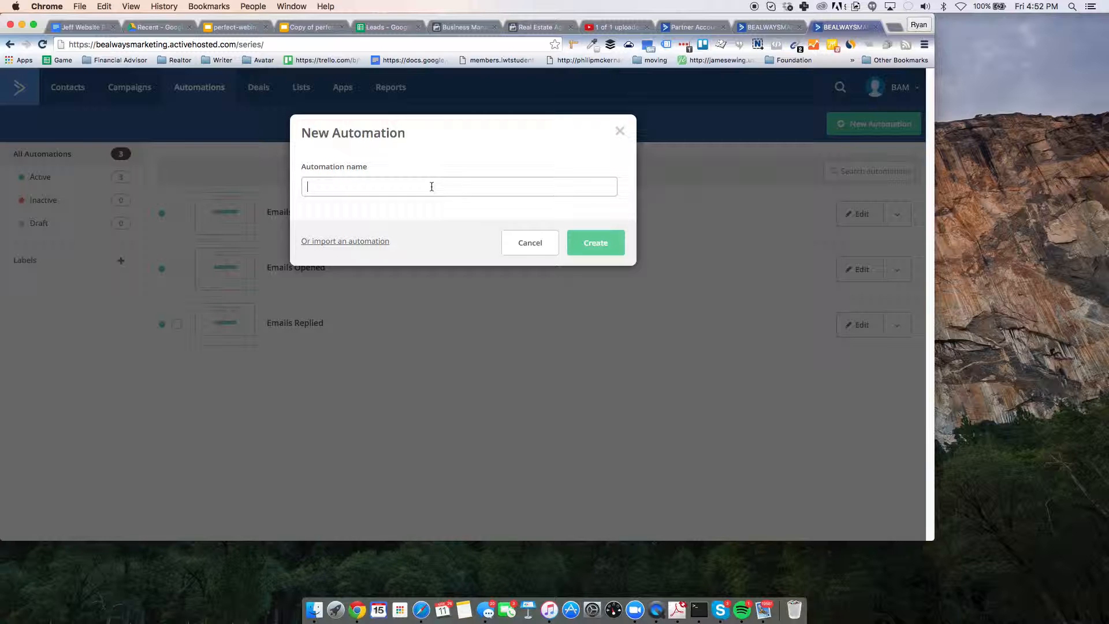
type("Purchases")
key("Return")
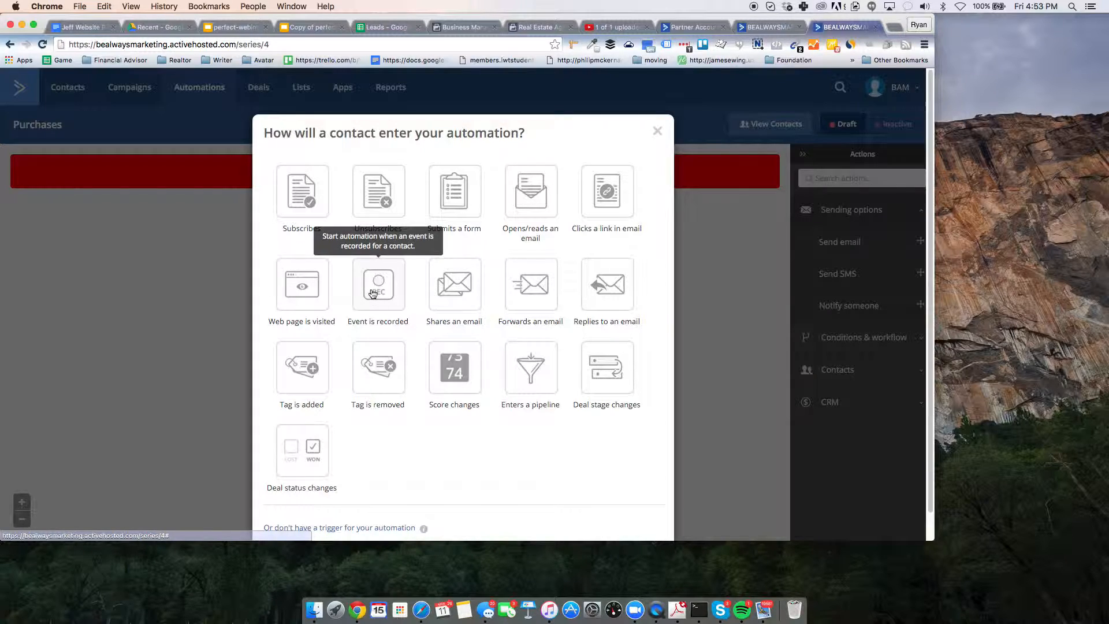
Try to add a start trigger to the Purchases automation for when a tag is added
left_click(297, 377)
left_click(336, 180)
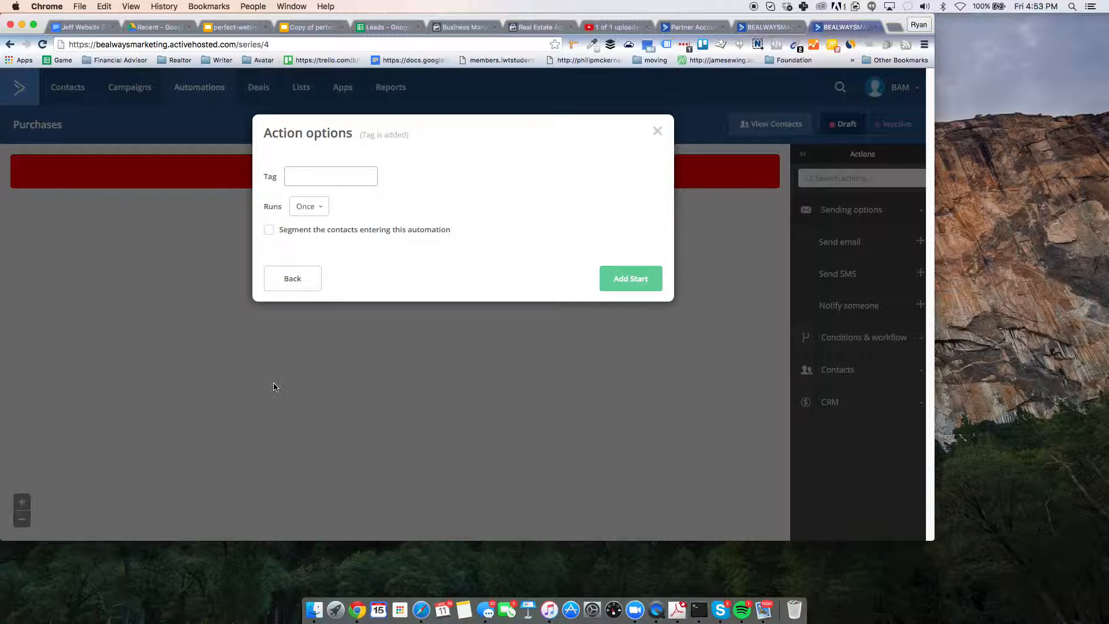
left_click(315, 276)
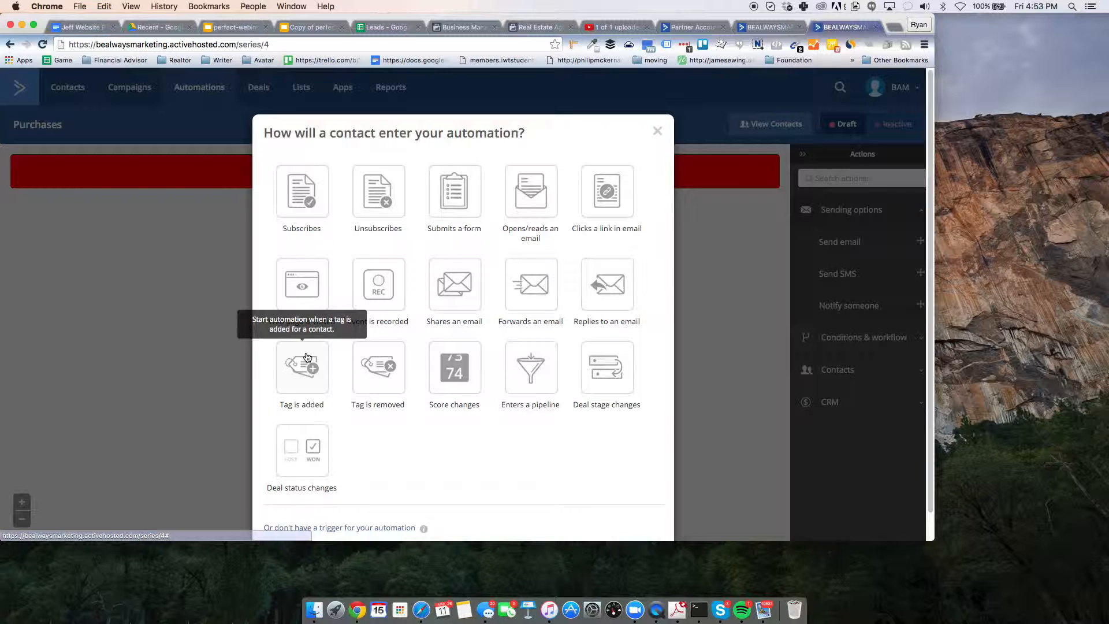
left_click(658, 131)
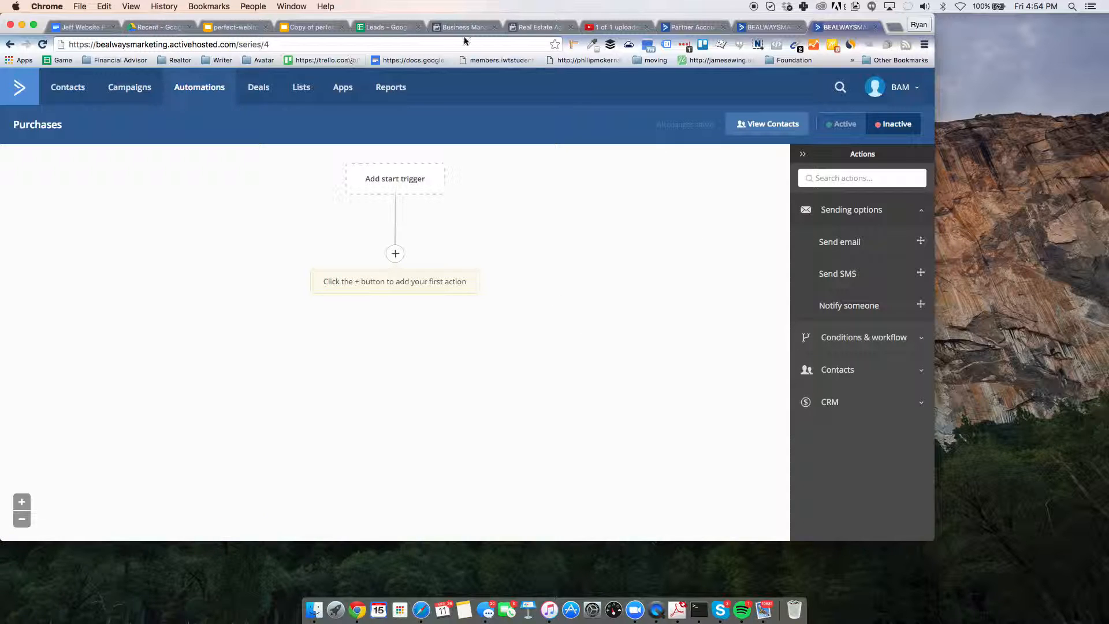
Review the names in the lead score rules list, then go back to the automations list
left_click(763, 31)
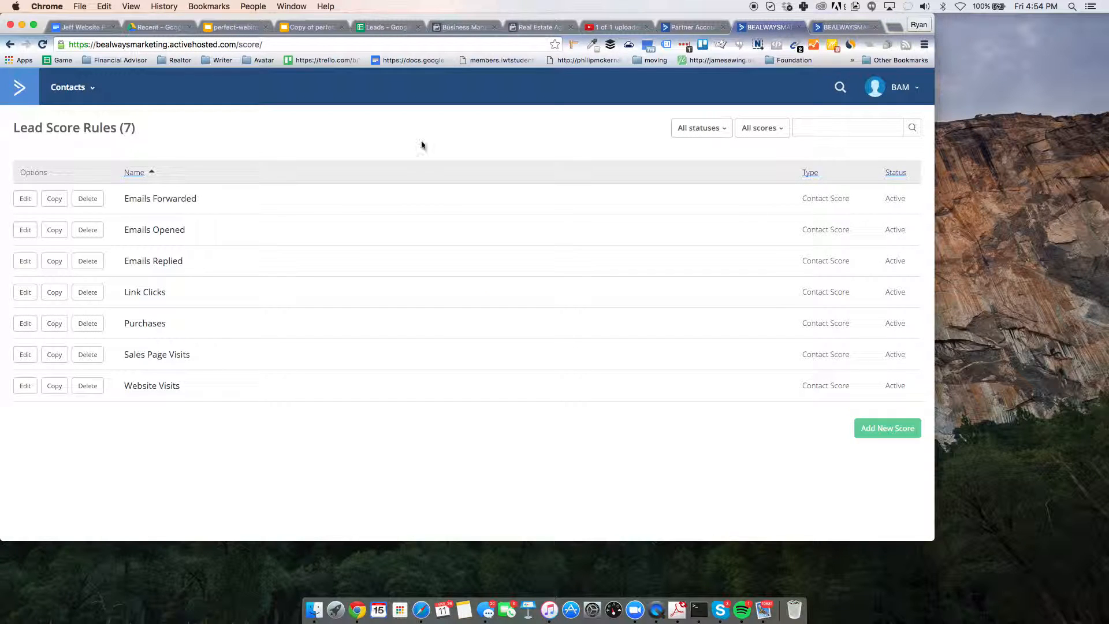
left_click(844, 27)
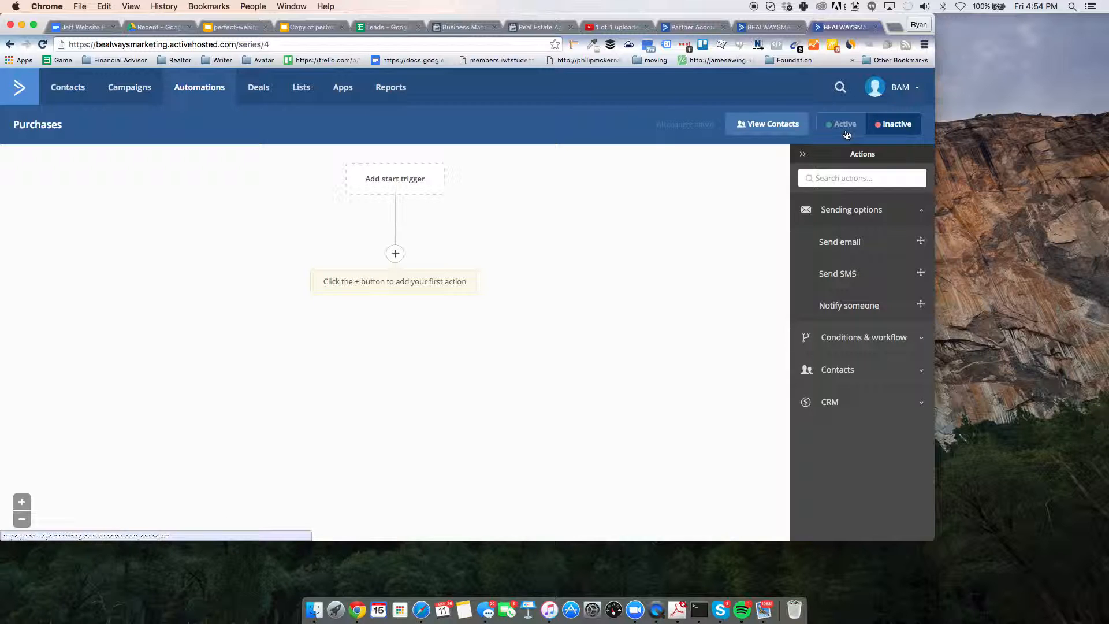
left_click(197, 89)
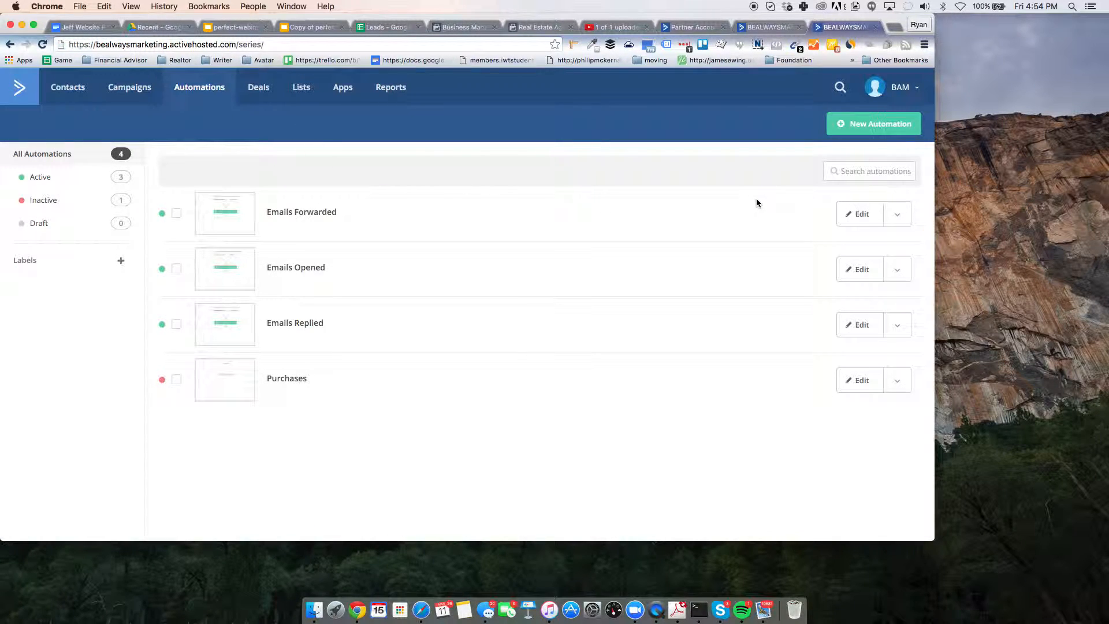
Create a new automation named "Sales Page Visits"
left_click(870, 164)
type("Sales Page Visits")
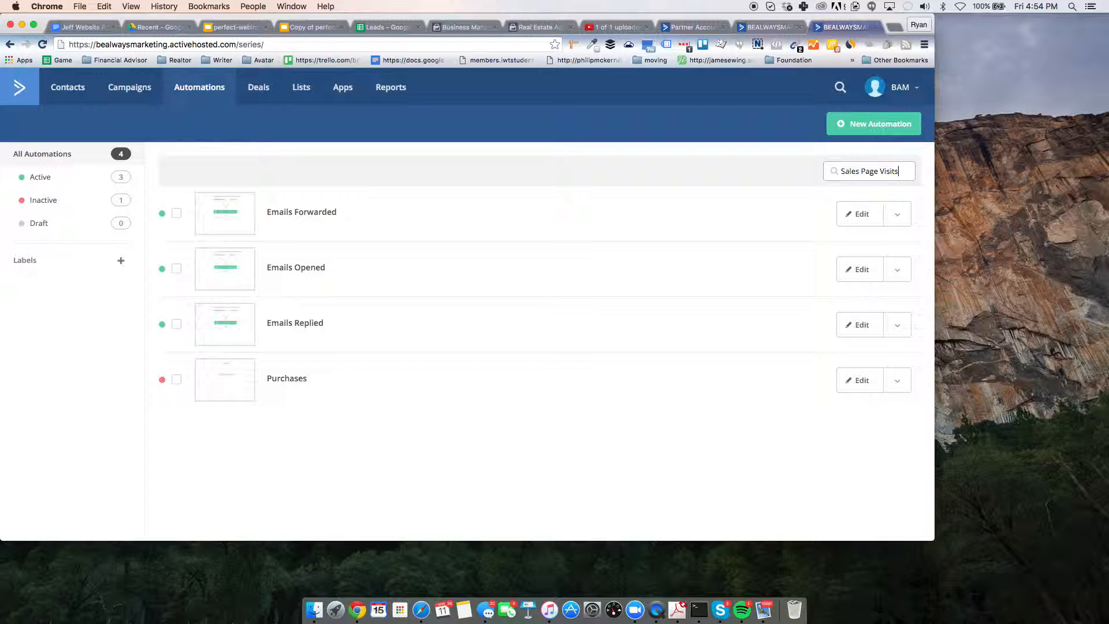
key("super+a")
key("super+c")
key("BackSpace")
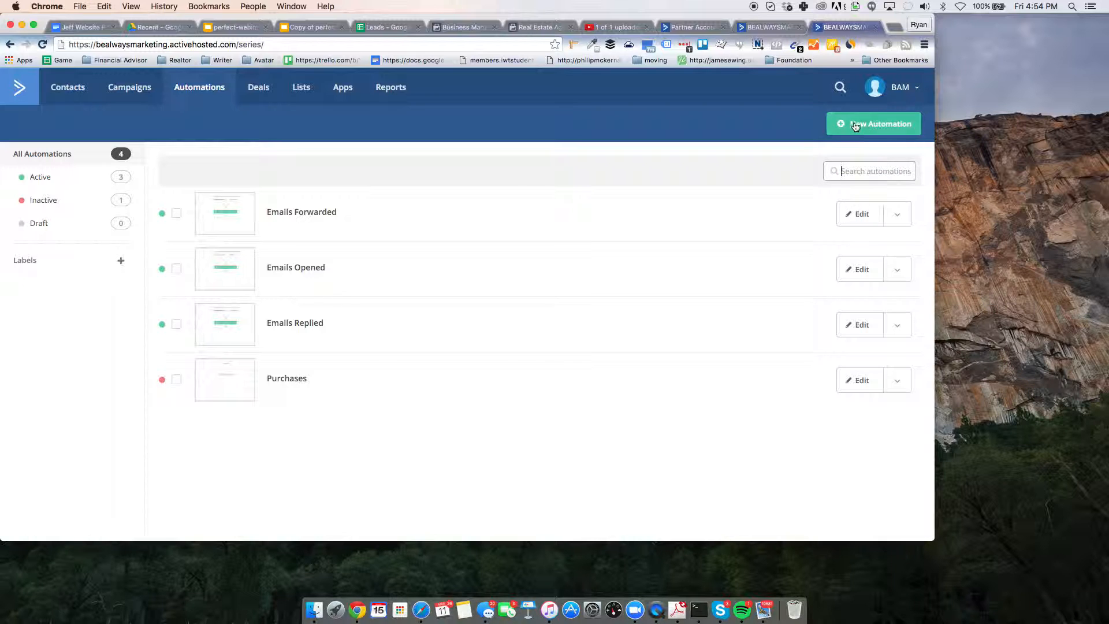
left_click(855, 123)
key("super+v")
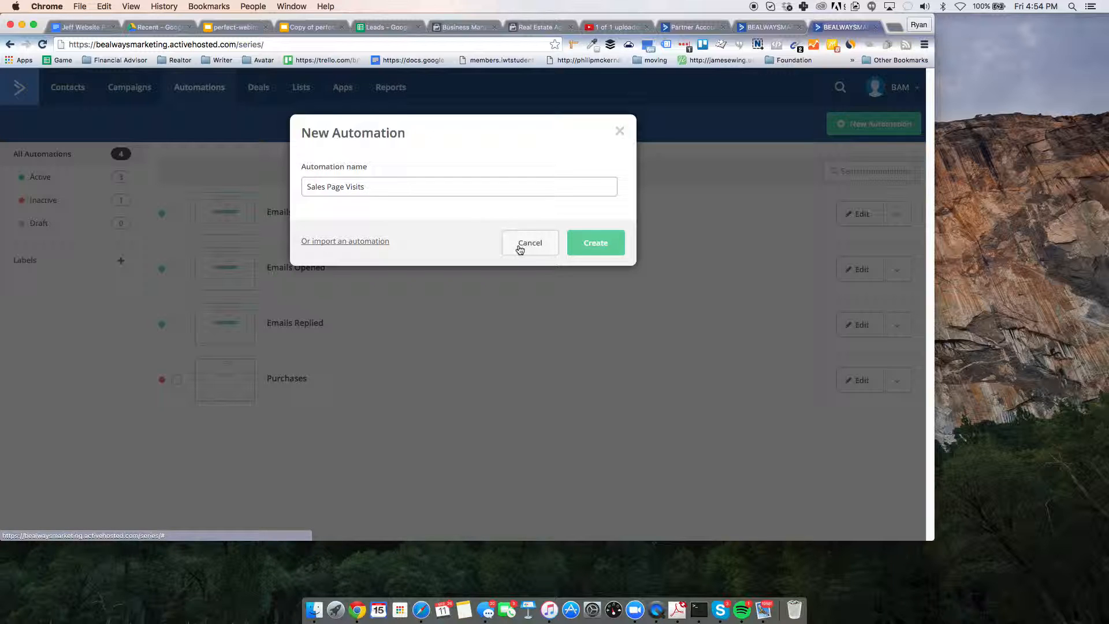
left_click(580, 243)
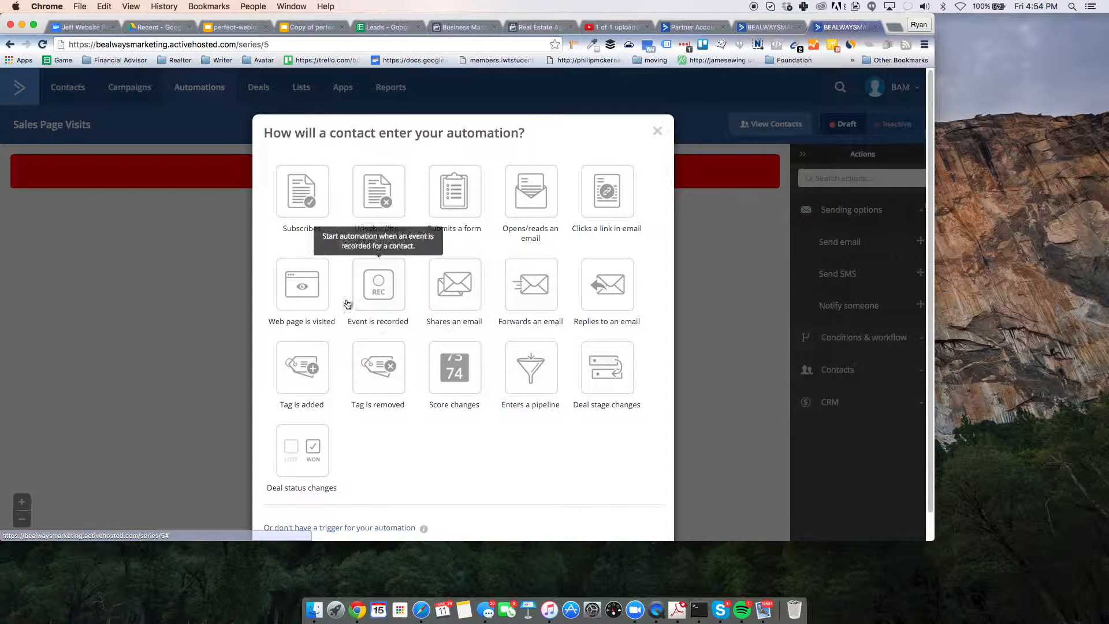
From the web page visit trigger's setup, enable site and event tracking and add bealwaysmarketing.com to the domain whitelist
left_click(301, 282)
left_click(303, 217)
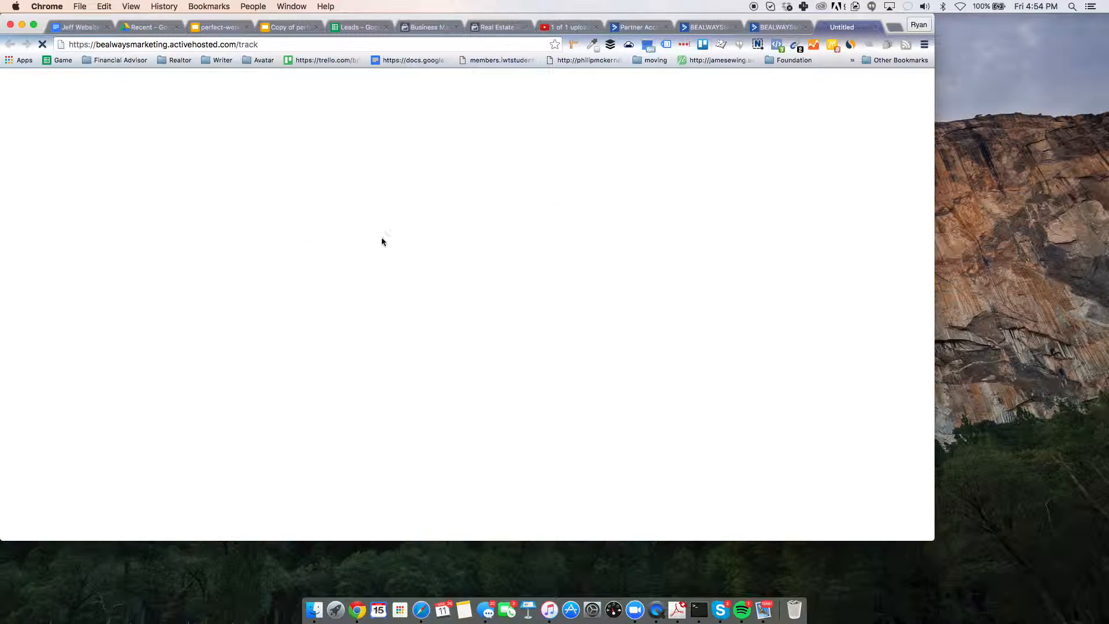
left_click(868, 133)
left_click(864, 432)
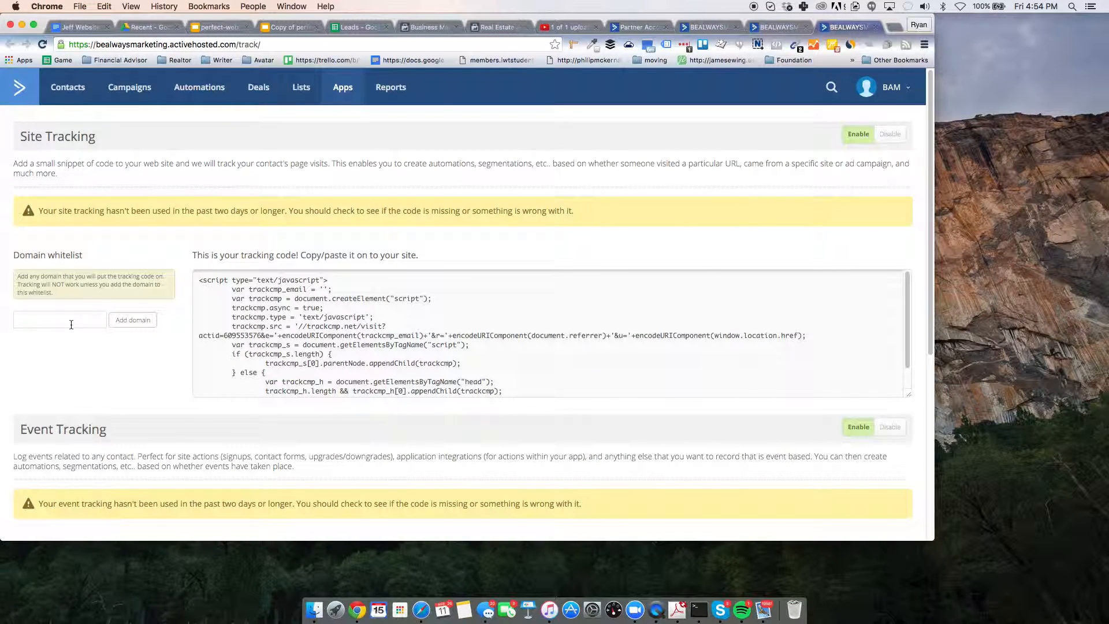
type("bealwaysmarketing.com")
left_click(133, 320)
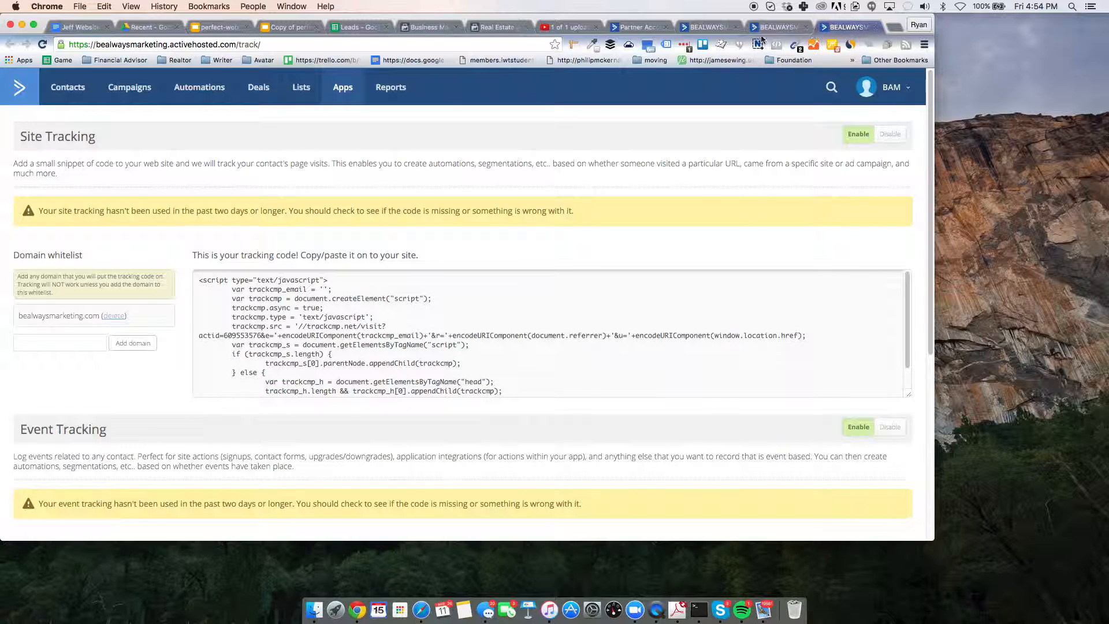
Return to the Sales Page Visits automation and set its page-visit trigger URL to bealwaysmarketing.com/solid-dough
left_click(781, 29)
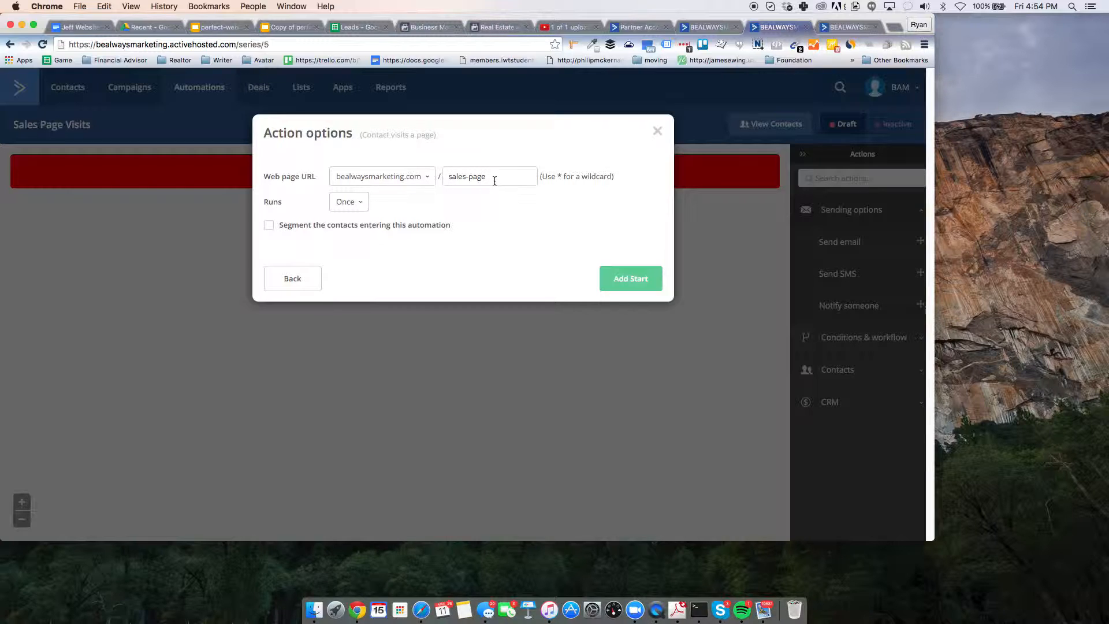
left_click_drag(449, 179, 507, 176)
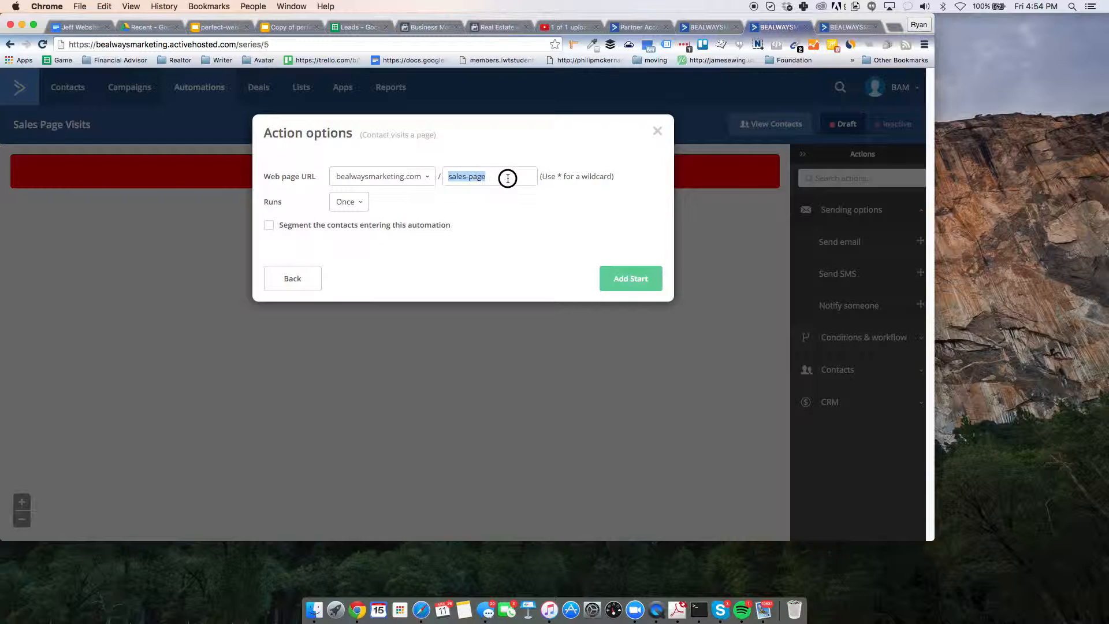
type("prop")
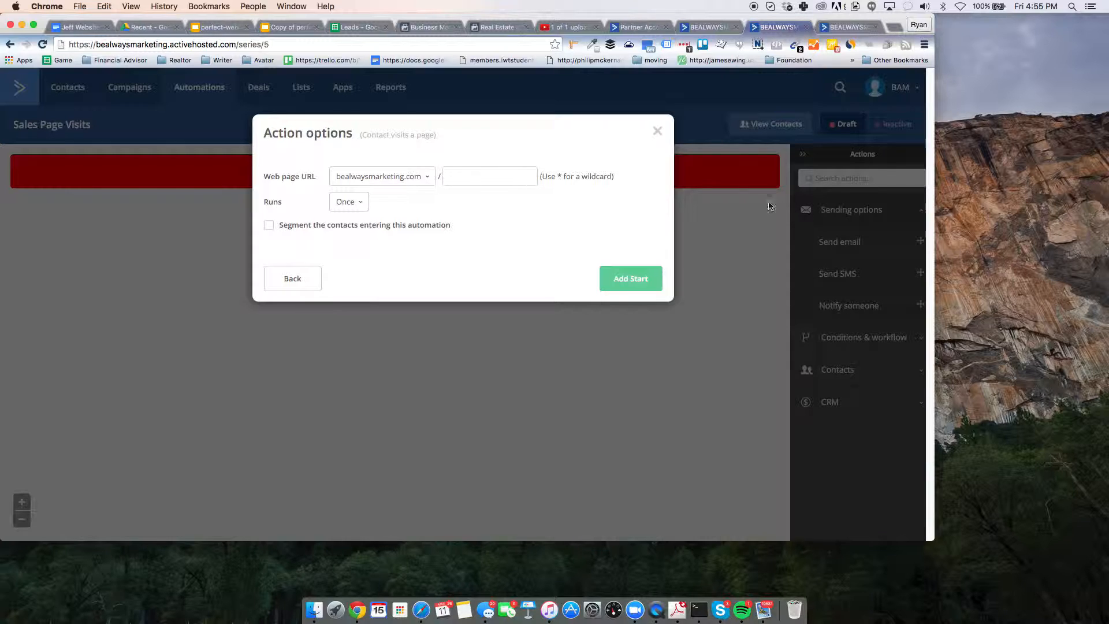
left_click(79, 27)
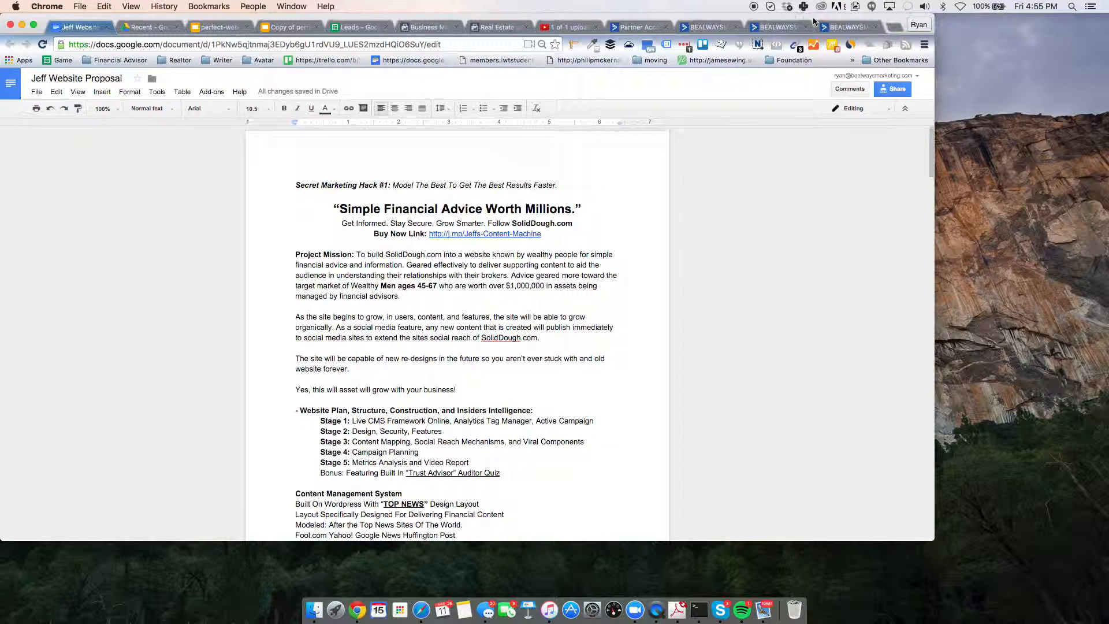
left_click(847, 27)
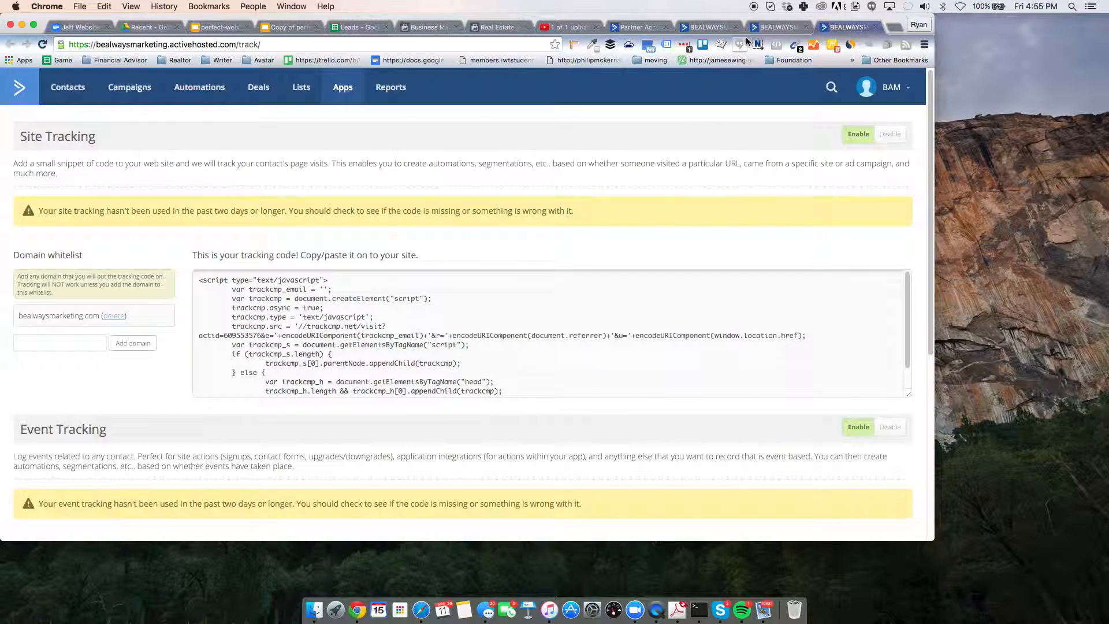
left_click(775, 28)
left_click(432, 176)
left_click(456, 172)
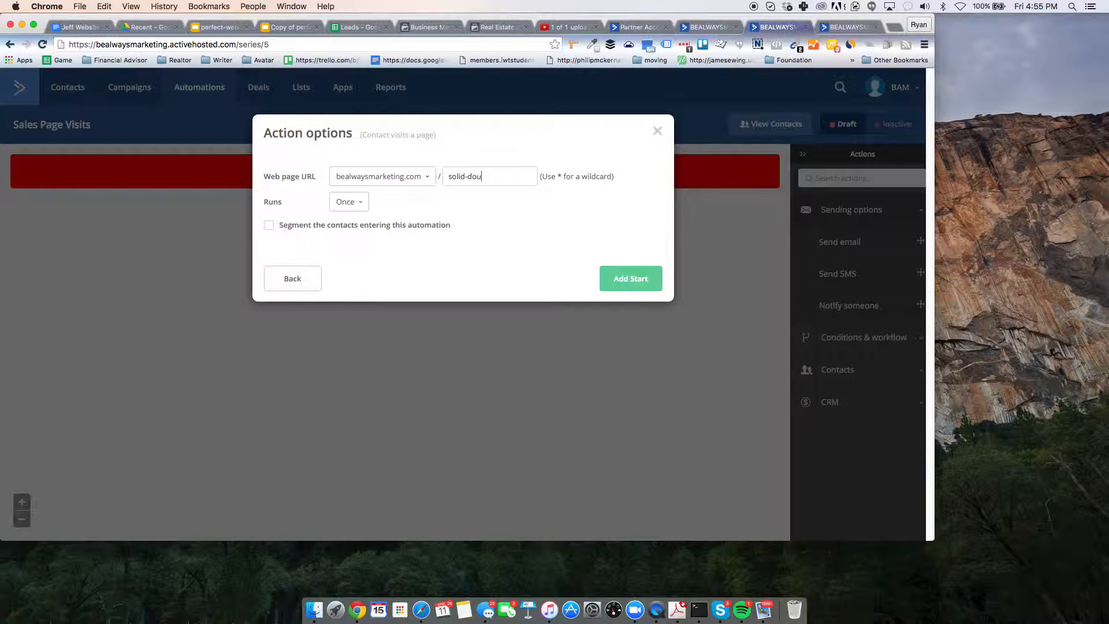
Choose how often the page-visit trigger runs and add it as the automation's start
left_click(355, 215)
left_click(369, 254)
left_click(375, 205)
left_click(370, 226)
left_click(350, 203)
left_click(368, 248)
left_click(623, 276)
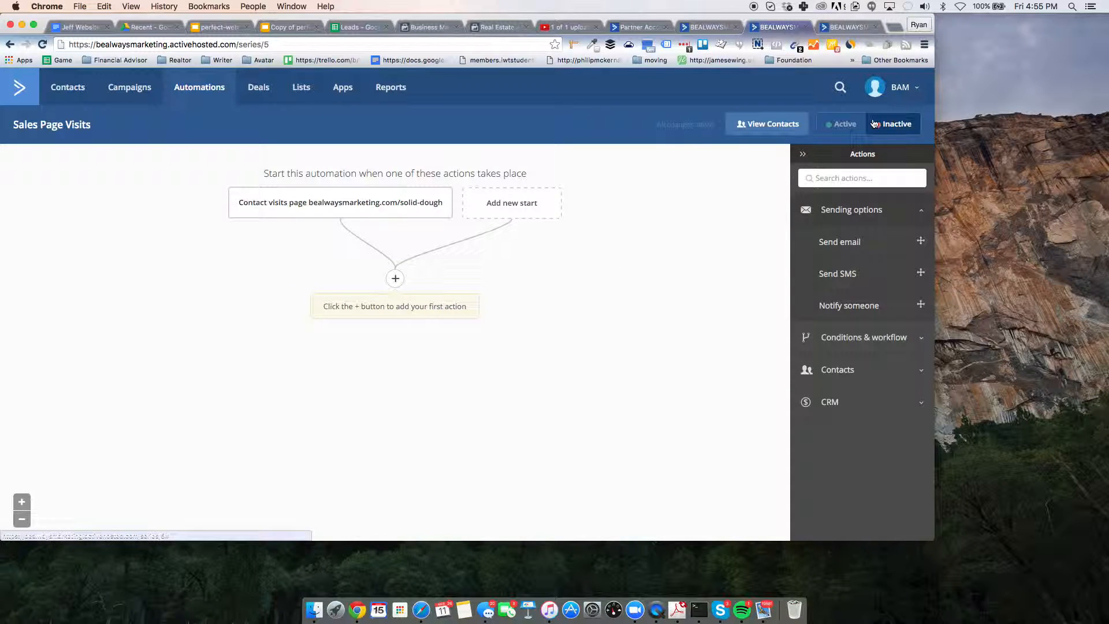
Activate the Sales Page Visits automation and add an action giving 1 point to the Sales Page Visits score, never expiring
left_click(843, 124)
left_click(396, 278)
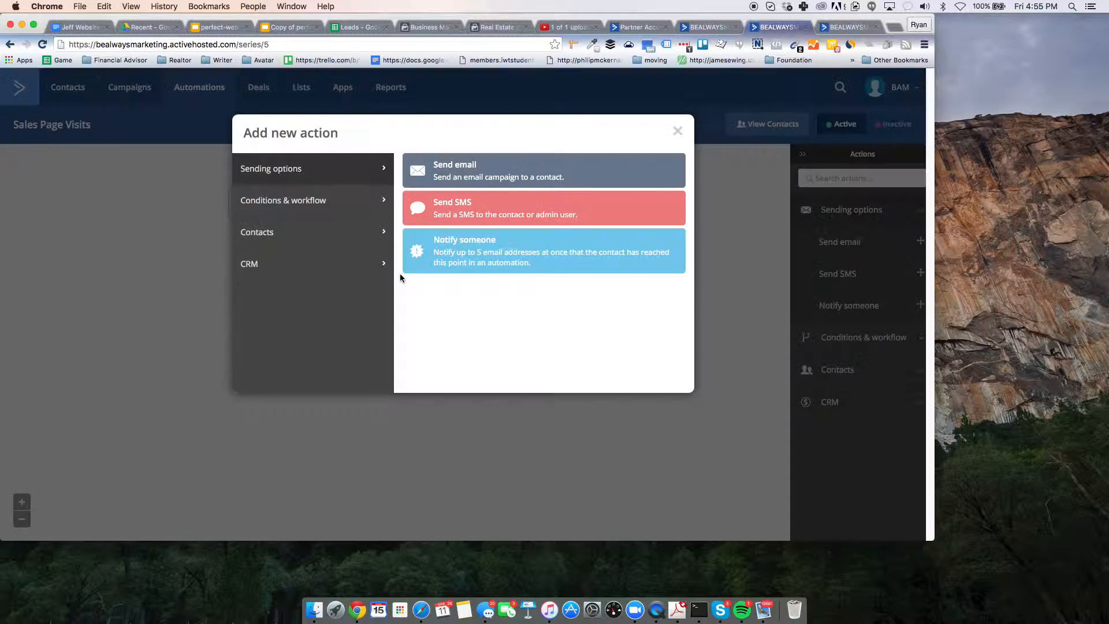
left_click(299, 226)
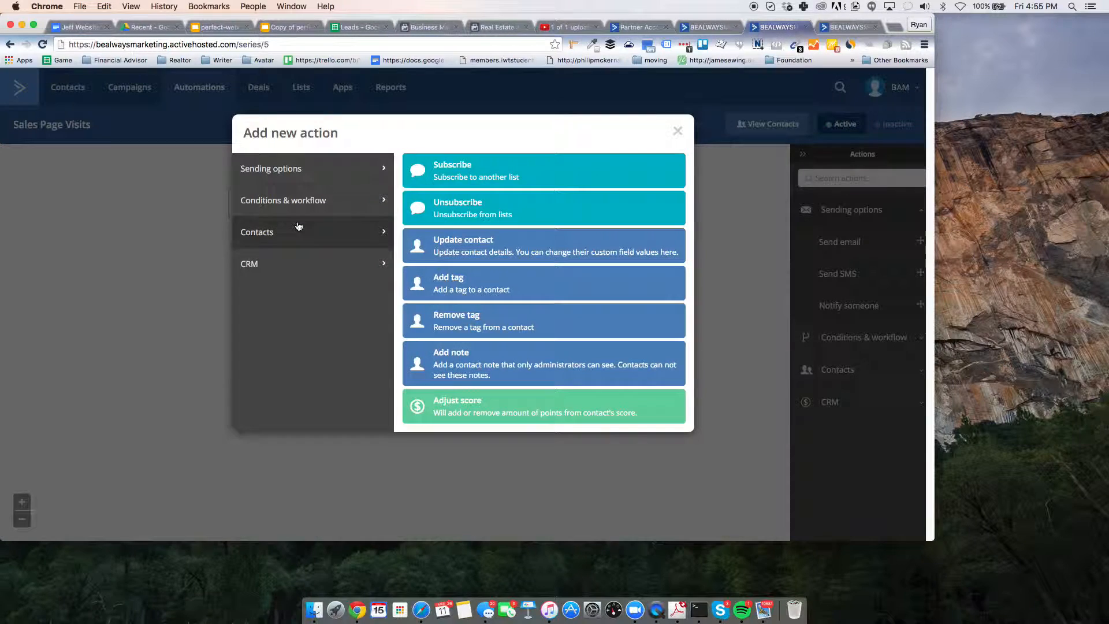
left_click(444, 415)
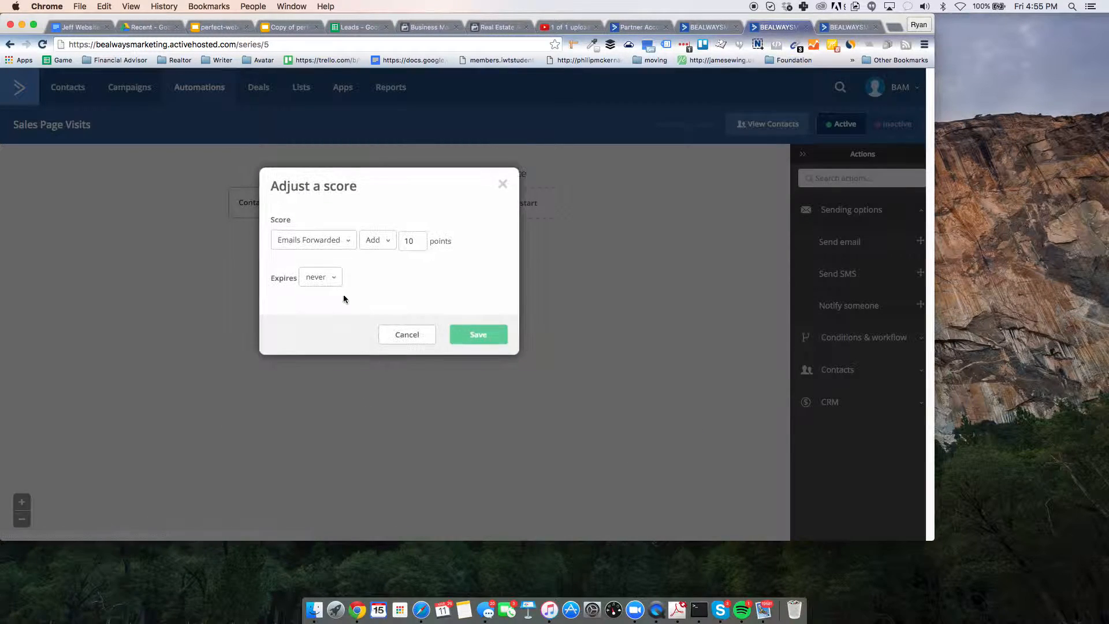
left_click(322, 239)
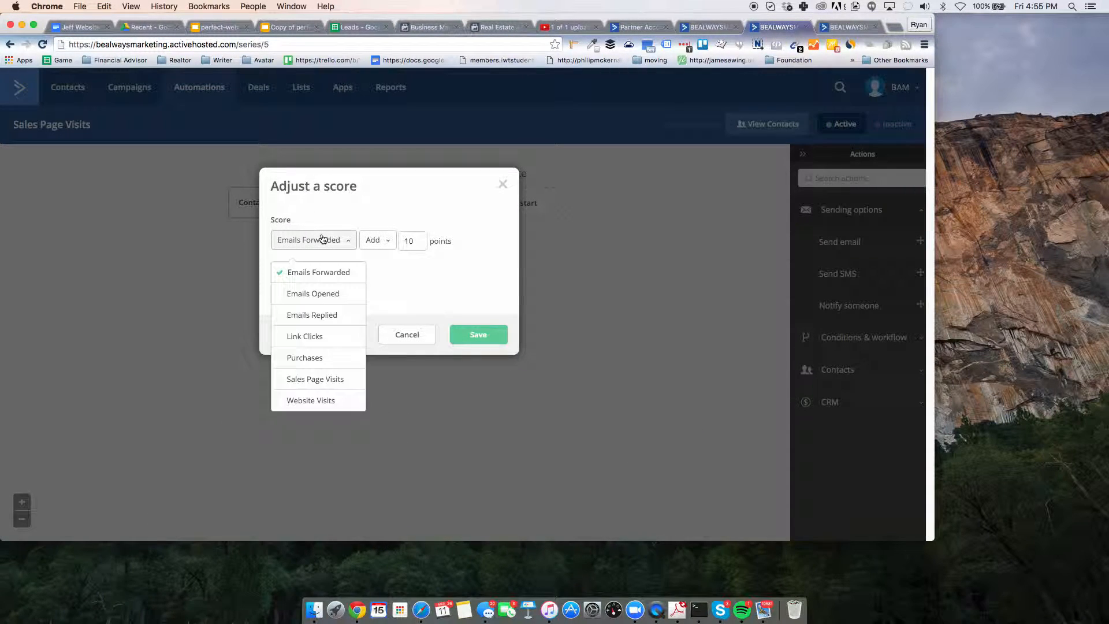
left_click(325, 382)
left_click(407, 241)
key("BackSpace")
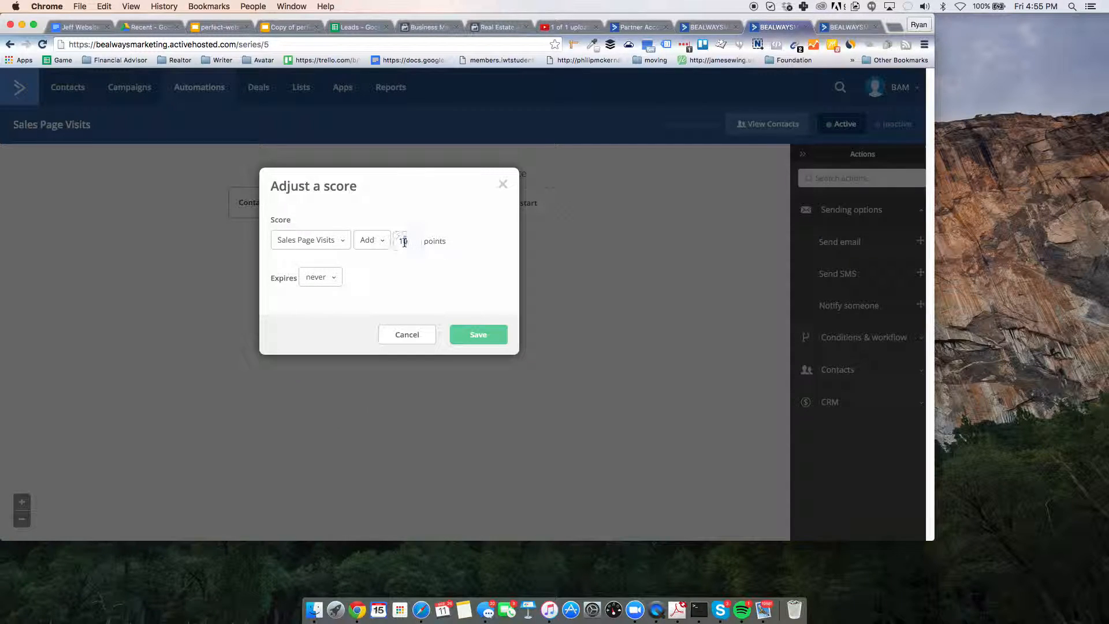
left_click(493, 339)
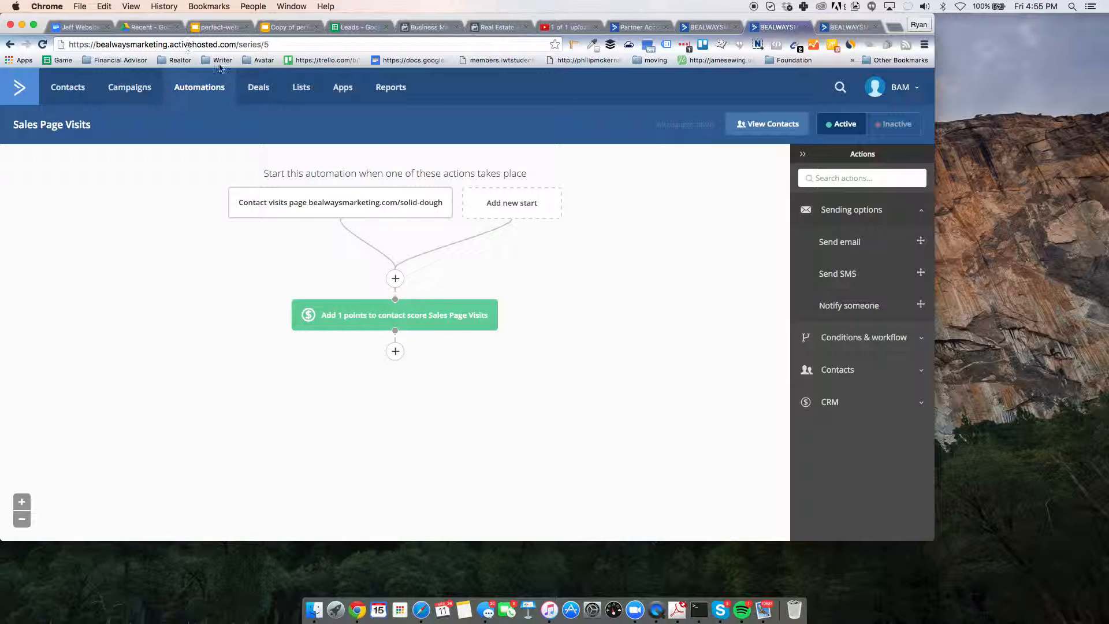
Go back to the automations list and create a new automation named "Website Visits"
left_click(215, 86)
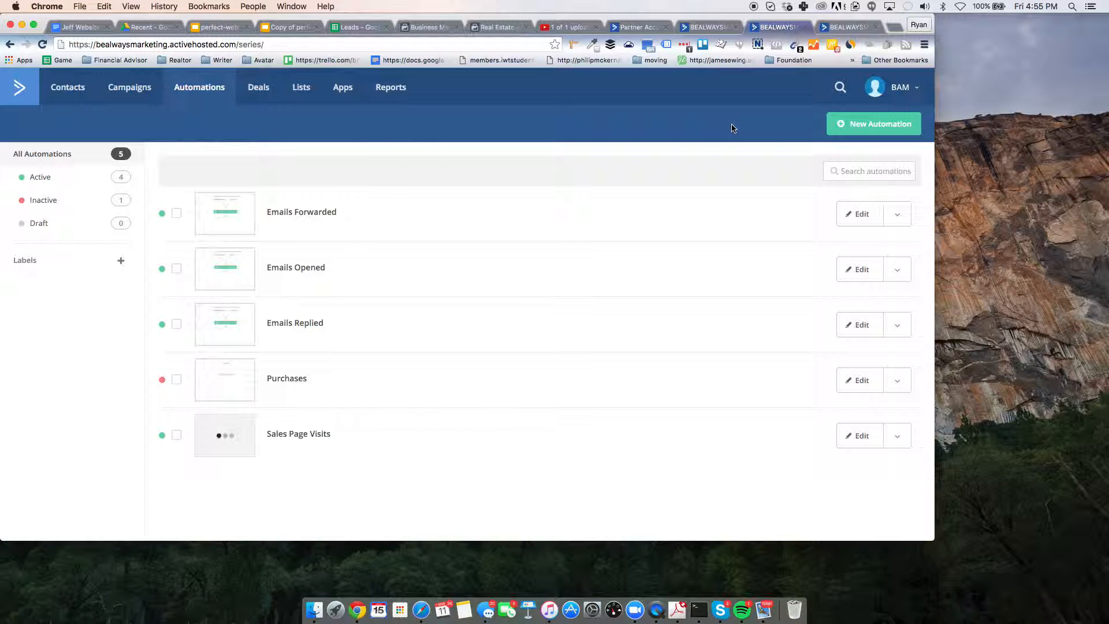
left_click(873, 124)
type("V")
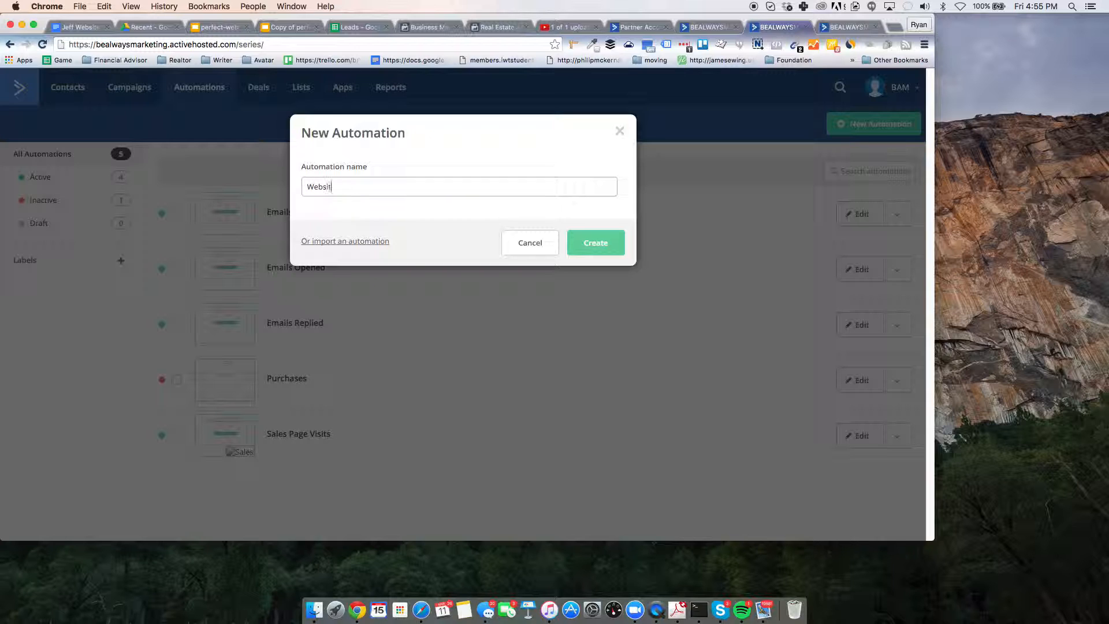
type("ebsite Visits")
key("Return")
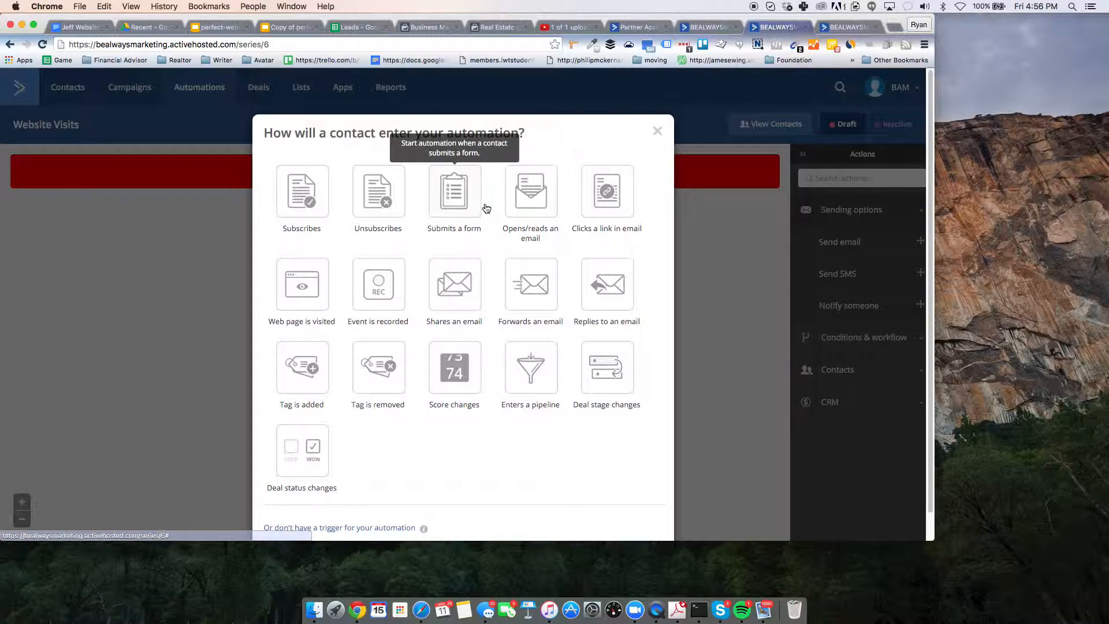
Add a web page visit start trigger for bealwaysmarketing.com/* and choose how often it runs
left_click(305, 289)
left_click(464, 230)
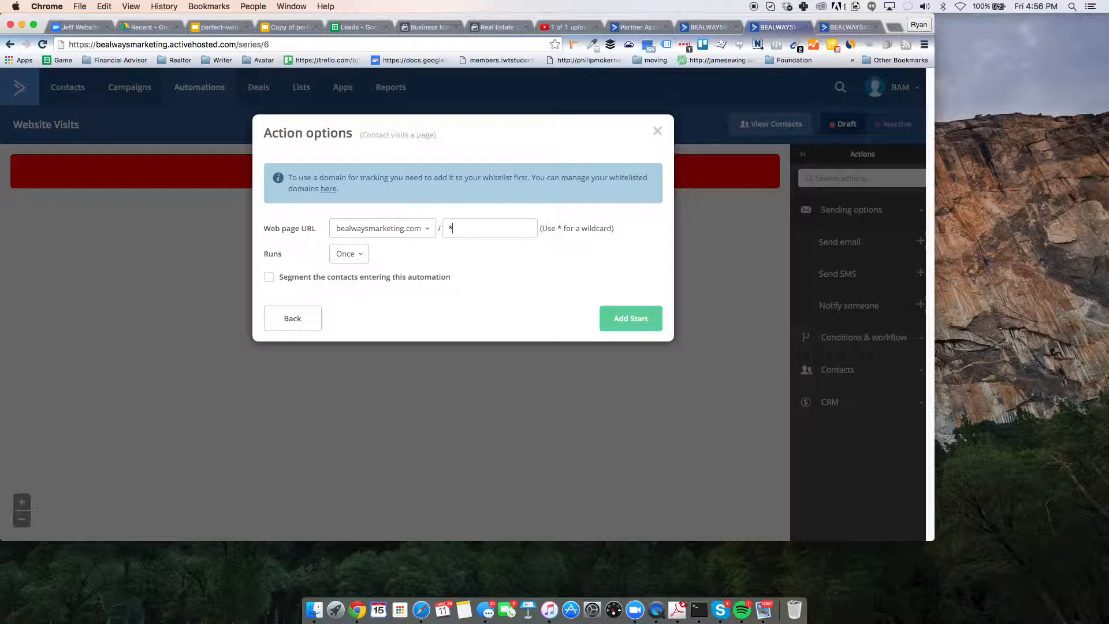
left_click(351, 260)
left_click(358, 300)
left_click(652, 322)
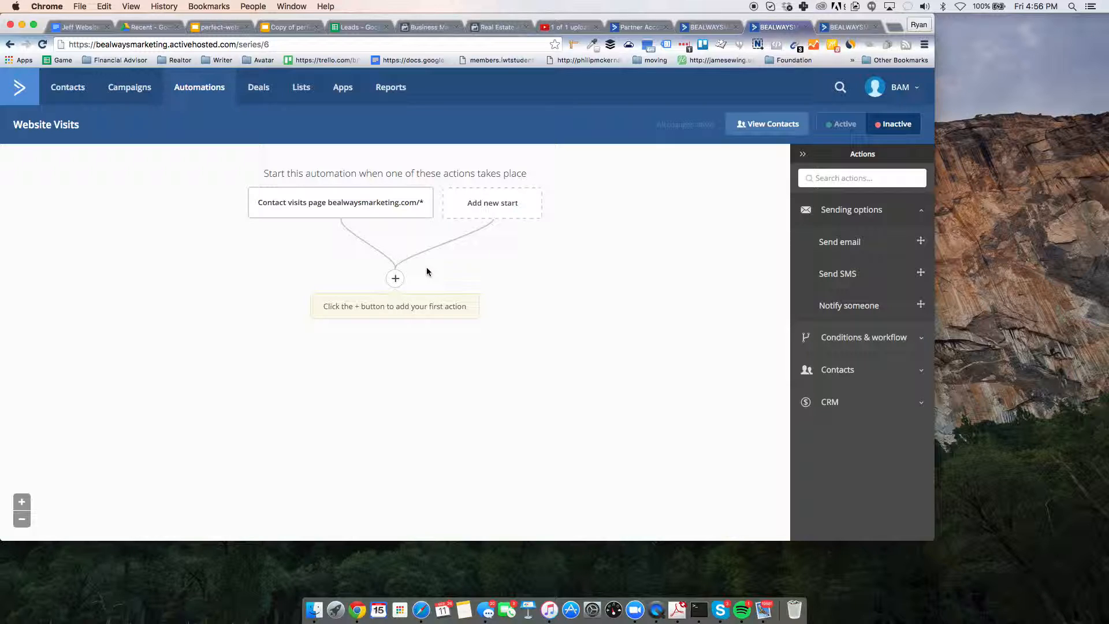
left_click(395, 278)
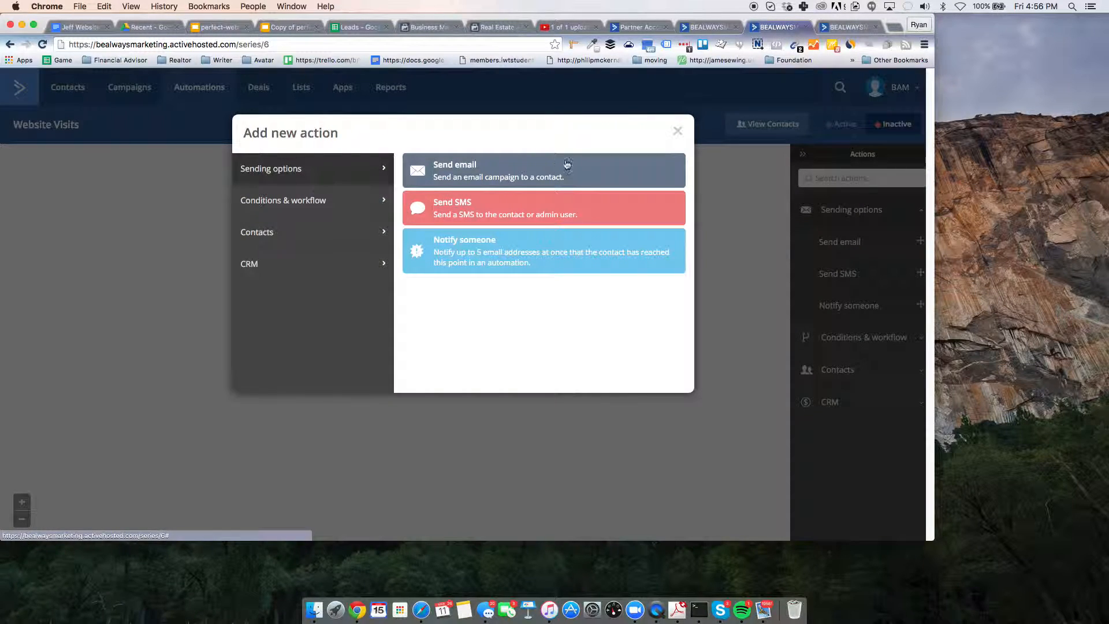
left_click(676, 131)
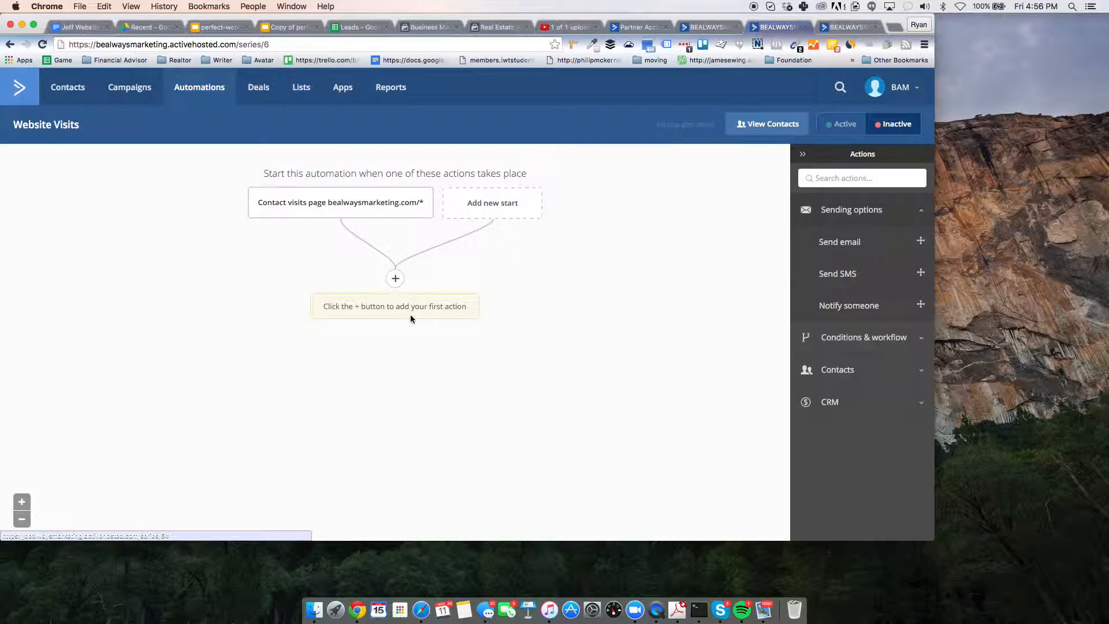
left_click(392, 280)
left_click(283, 242)
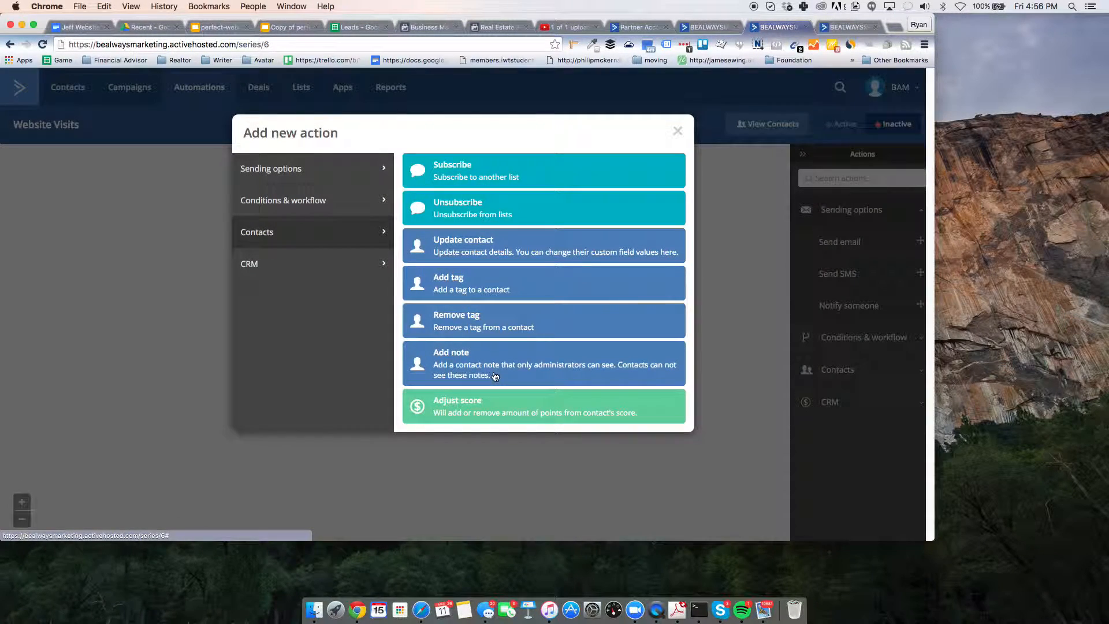
left_click(500, 358)
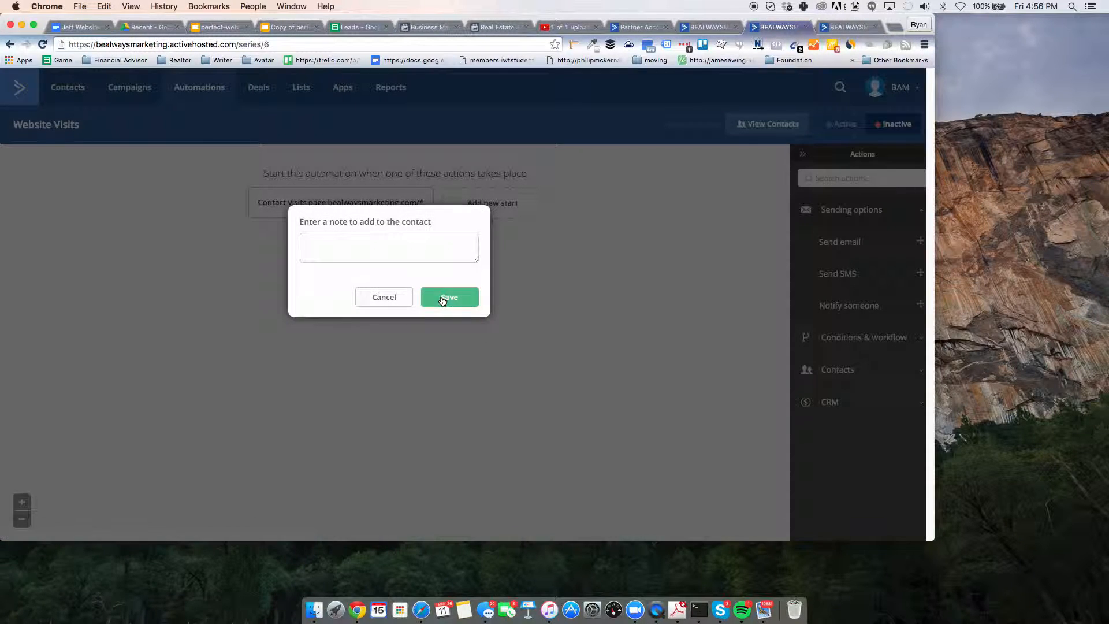
left_click(400, 300)
Add an action giving 1 point to the Website Visits score, never expiring, and activate the automation
left_click(394, 278)
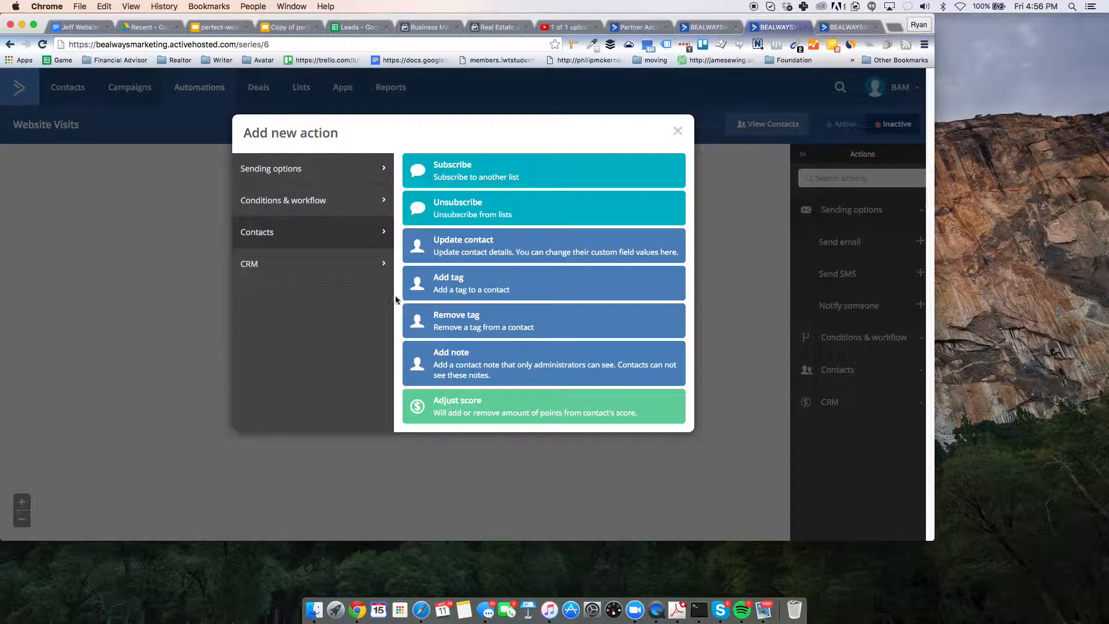
left_click(451, 420)
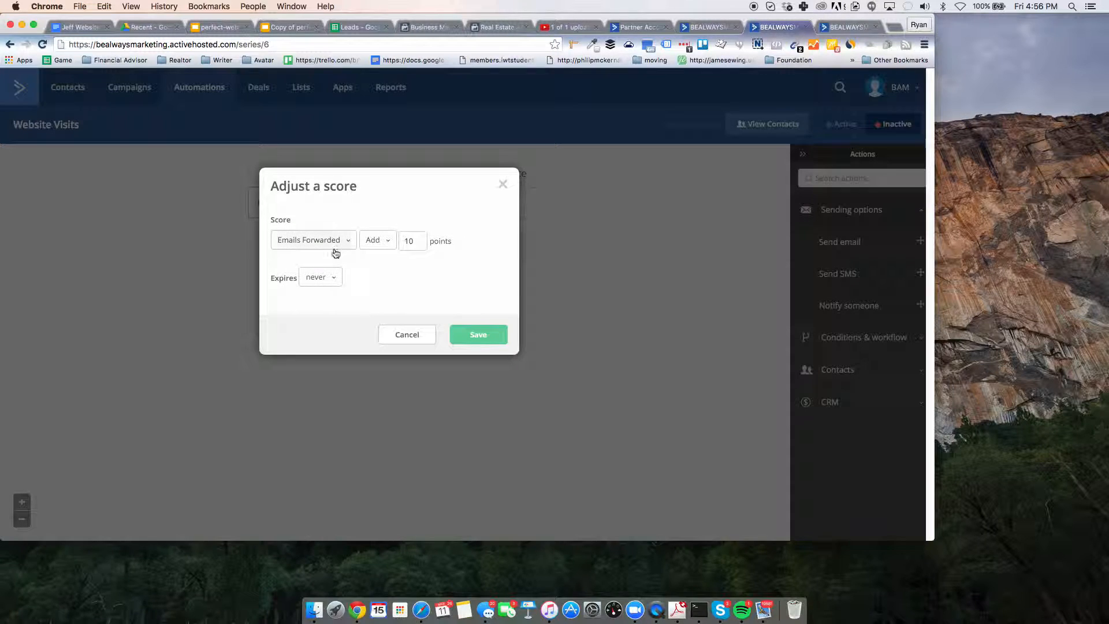
left_click(315, 240)
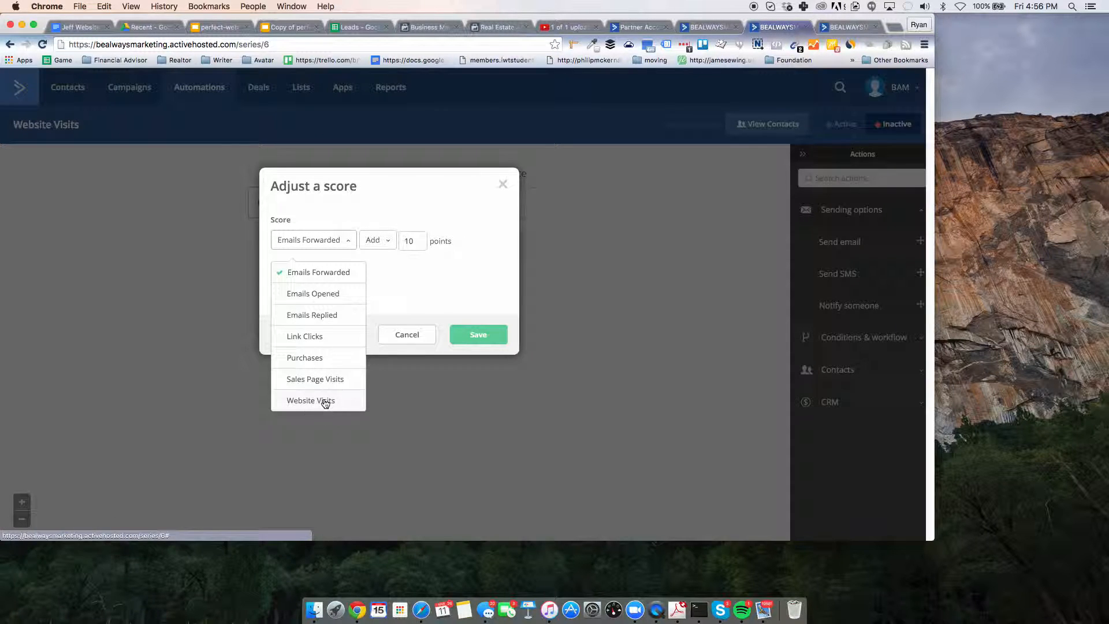
left_click(324, 400)
left_click(359, 240)
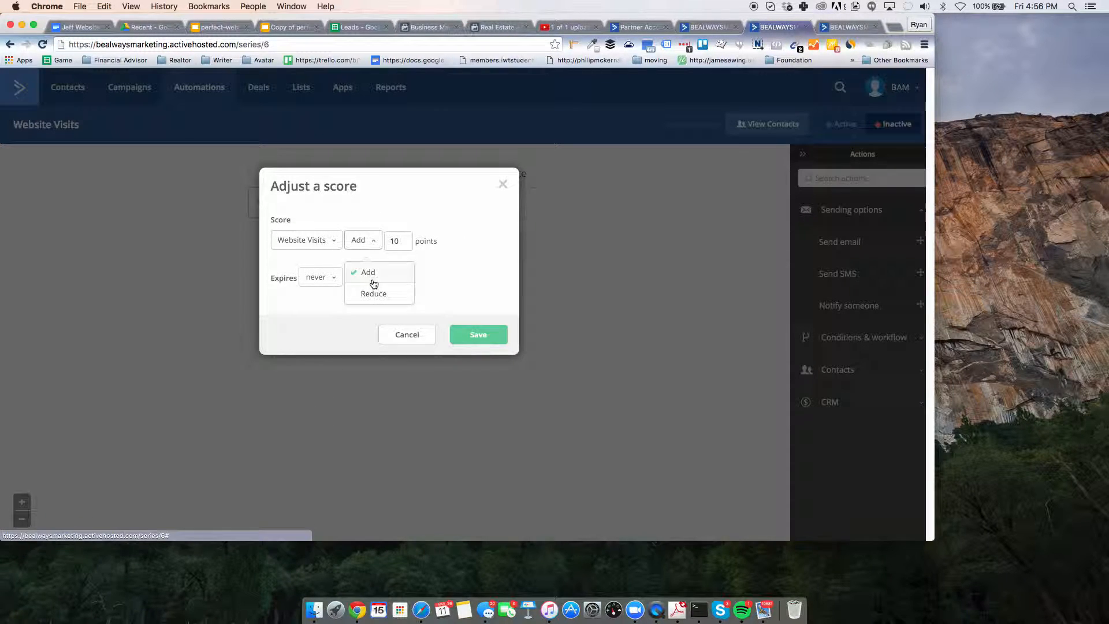
left_click(394, 241)
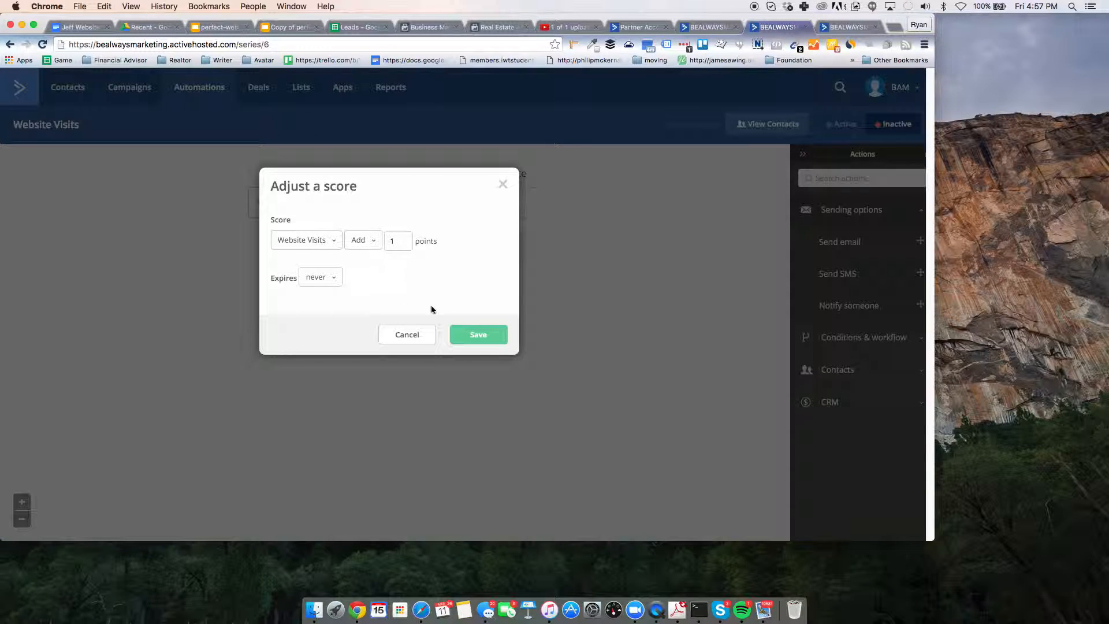
left_click(454, 332)
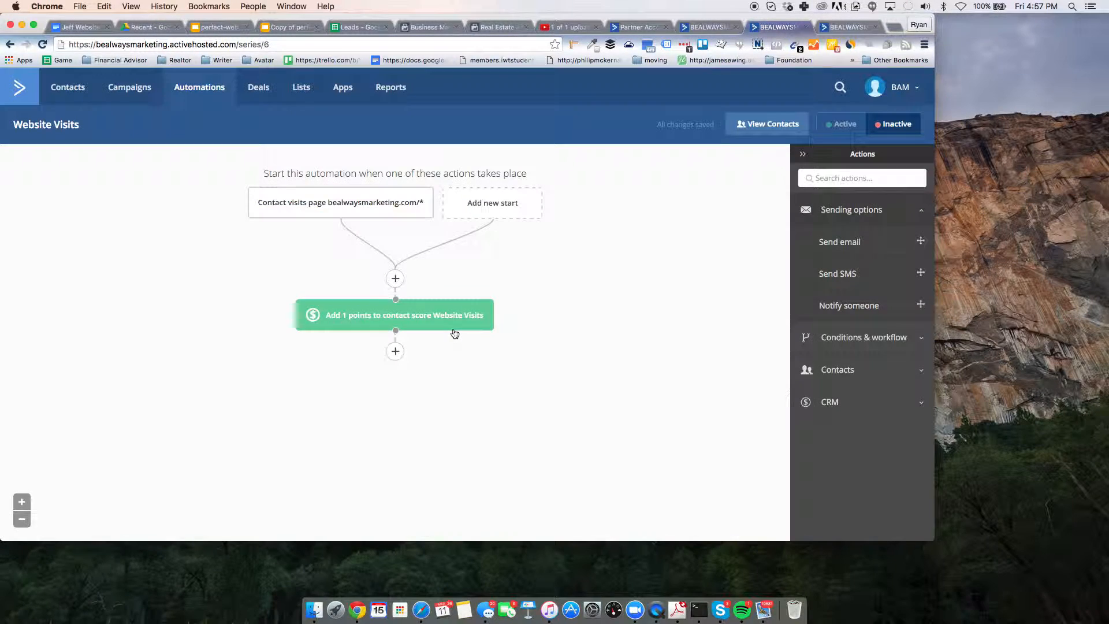
left_click(842, 124)
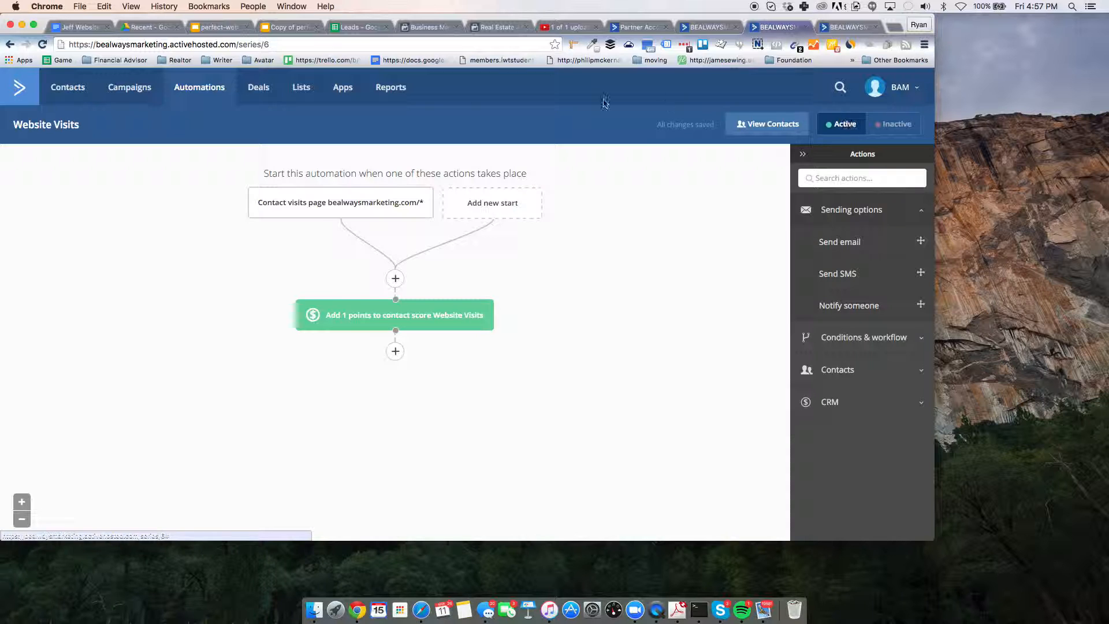
Open the Purchases automation from the automations list and dismiss its new action chooser
left_click(210, 98)
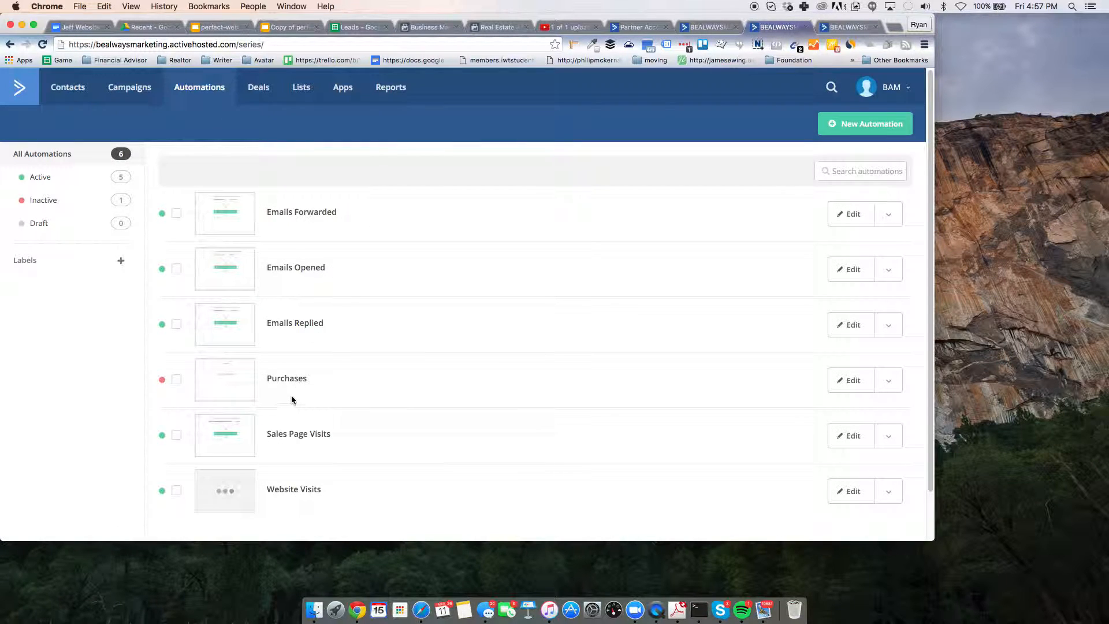
left_click(289, 377)
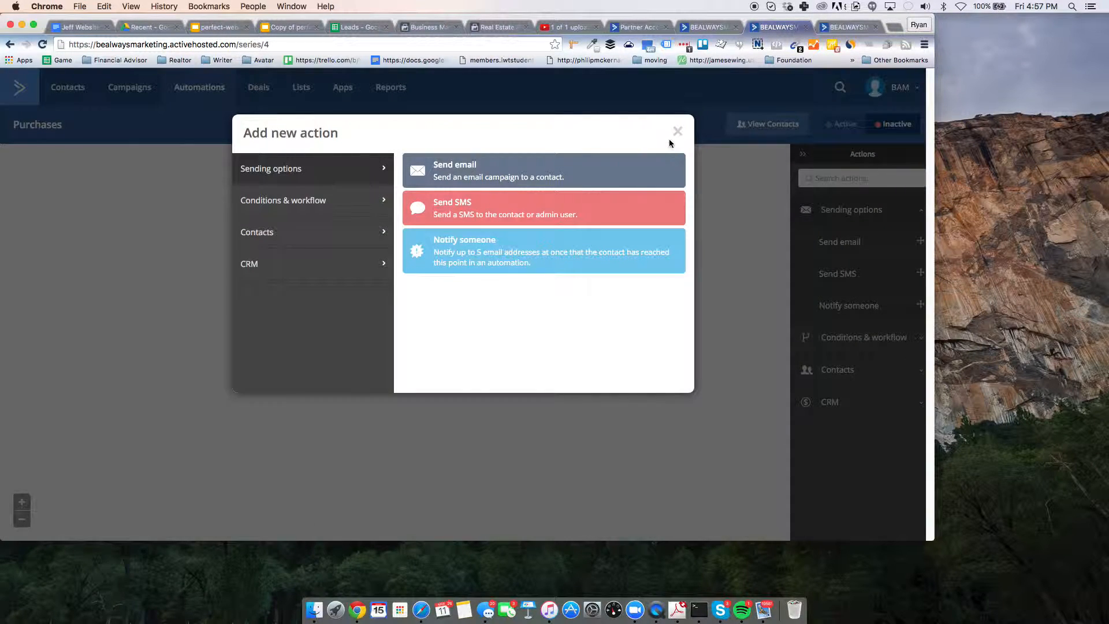
left_click(674, 131)
Add a score adjustment action to the Purchases automation that adds 1 point to the Purchases score
left_click(395, 255)
left_click(290, 238)
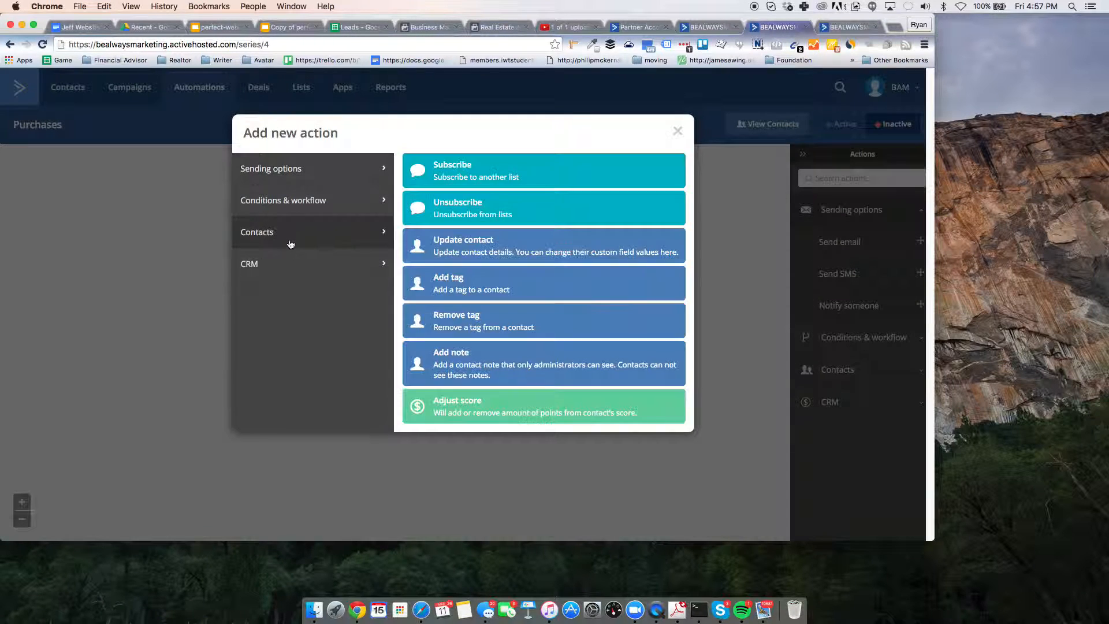
left_click(455, 401)
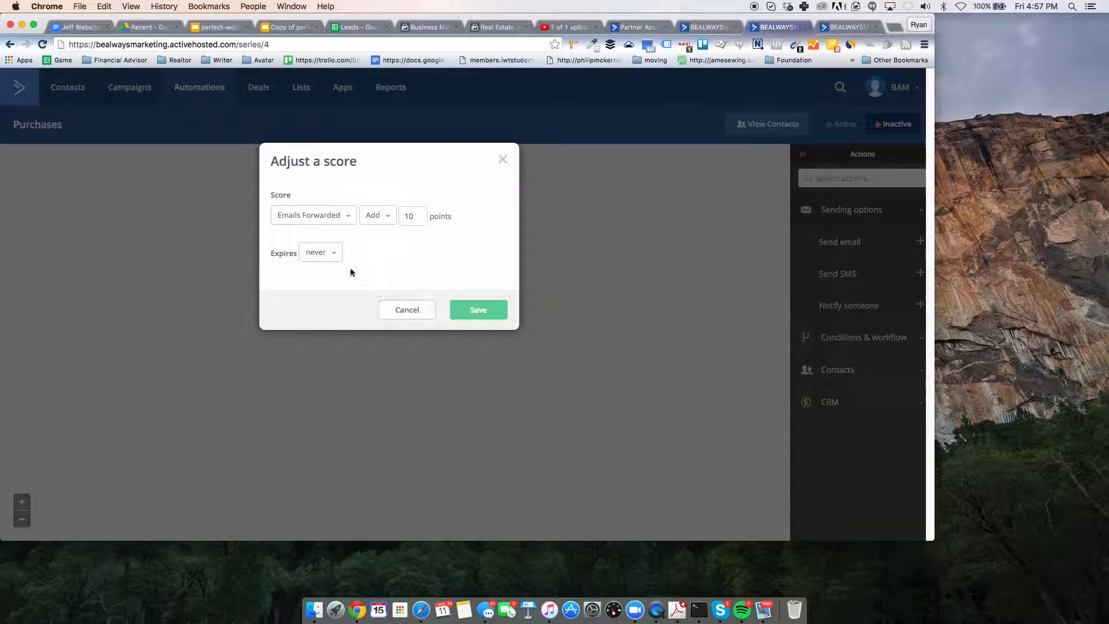
left_click(294, 225)
left_click(316, 331)
left_click(357, 217)
left_click(398, 217)
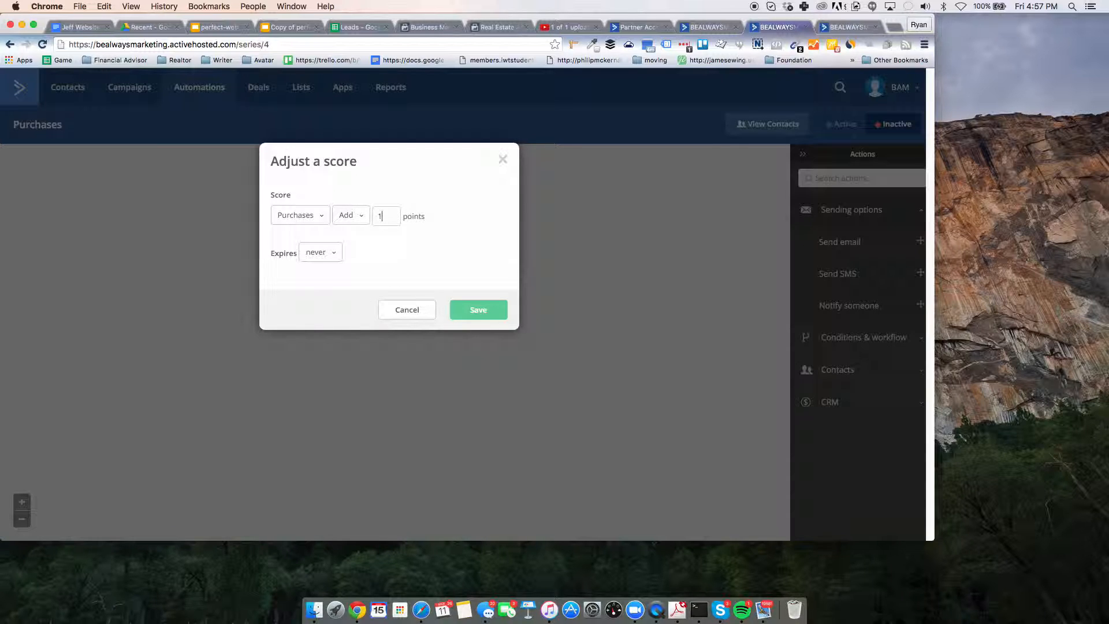
left_click(316, 257)
left_click(498, 312)
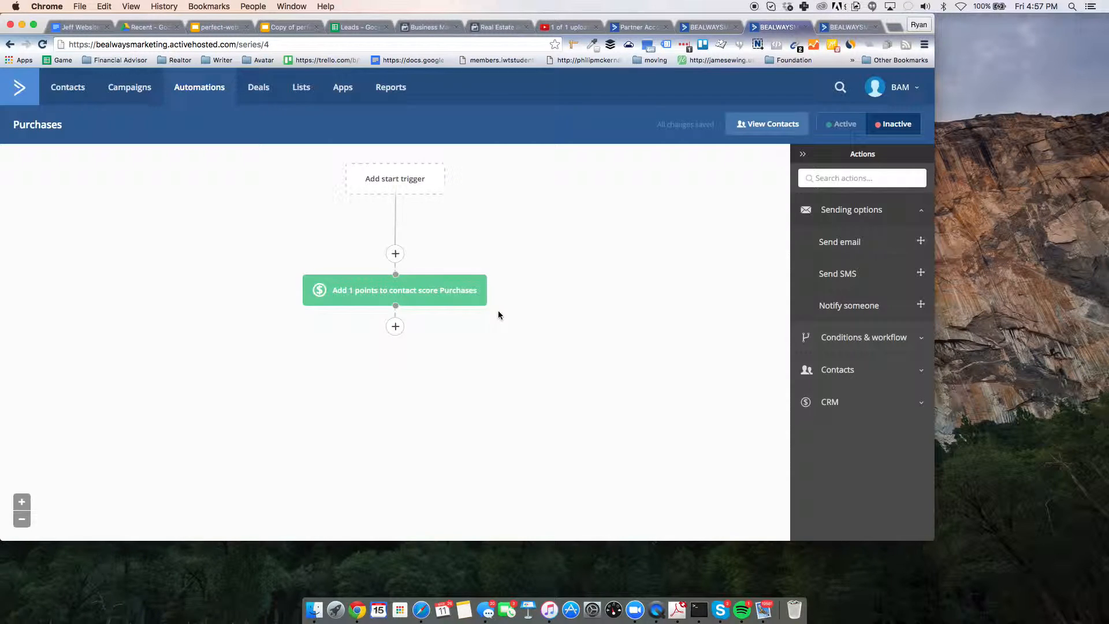
Activate the Purchases automation and return to the automations list
left_click(843, 123)
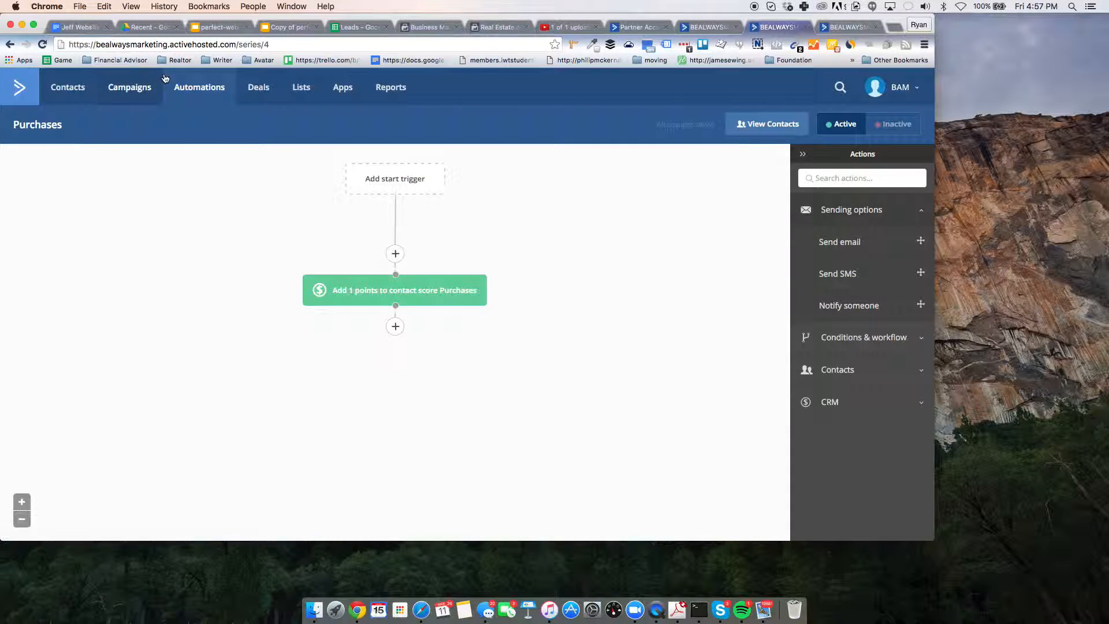
left_click(213, 92)
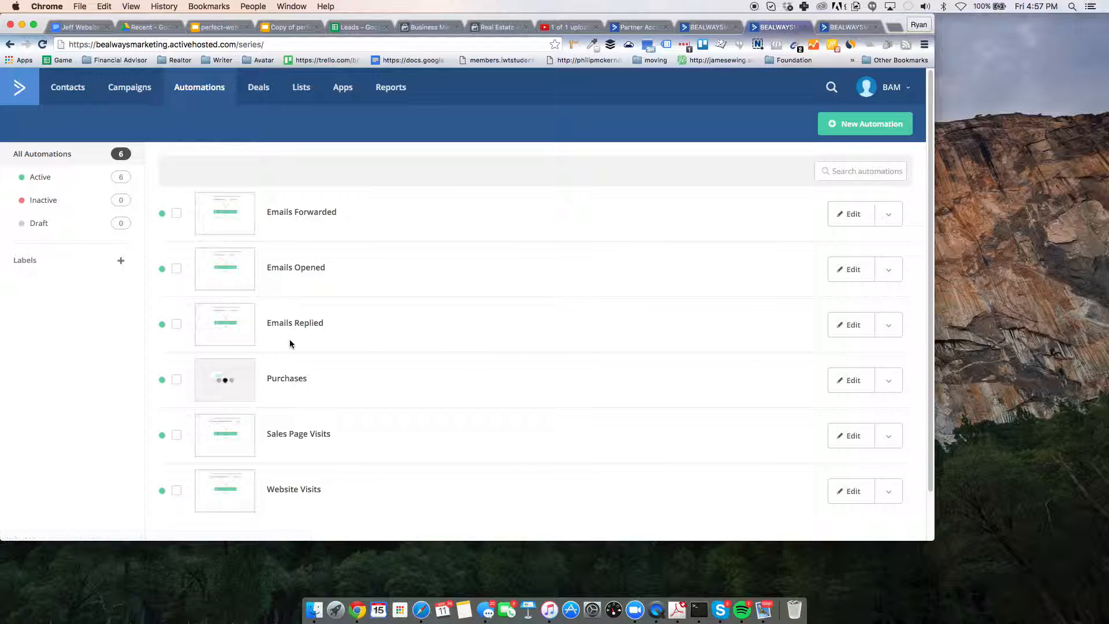
scroll(315, 471, "down", 1)
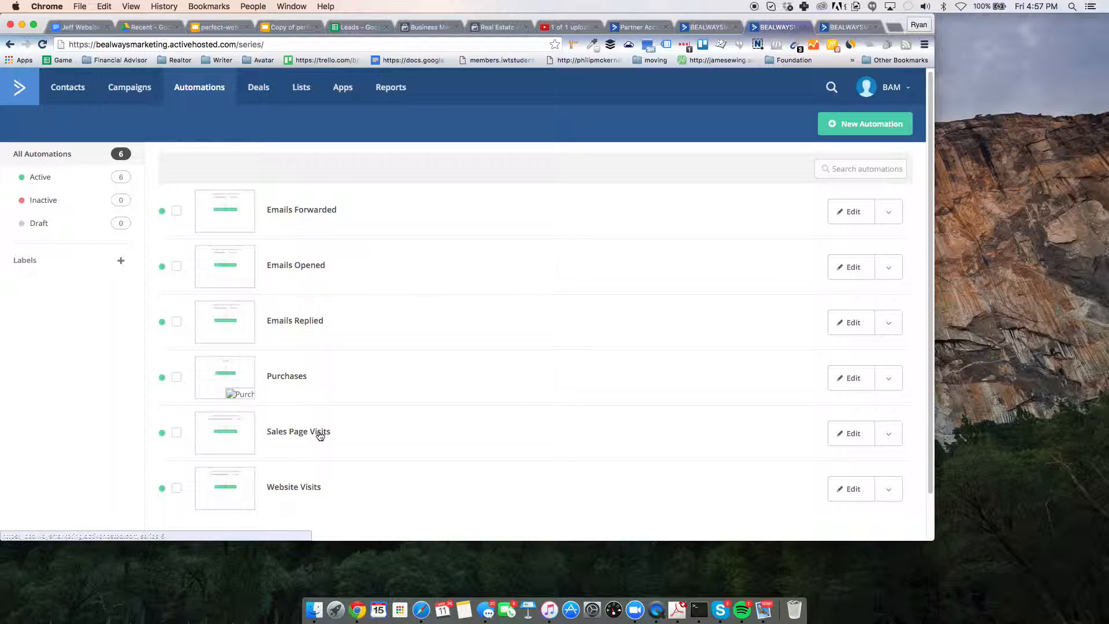
Create a new automation named Link Clicks
left_click(853, 131)
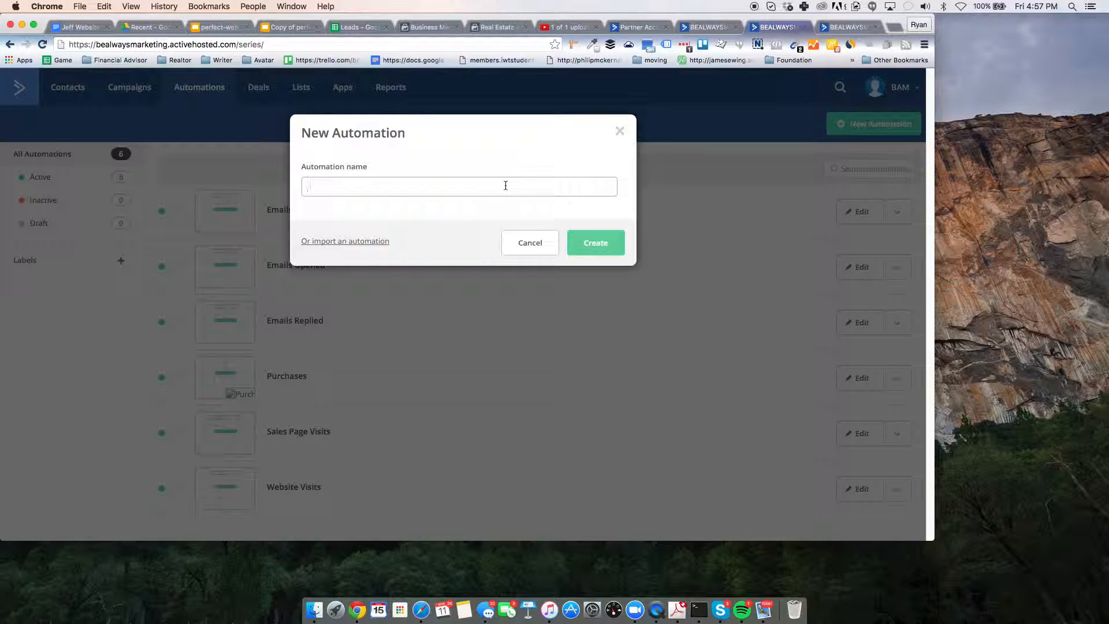
type("Link Clicks")
key("Return")
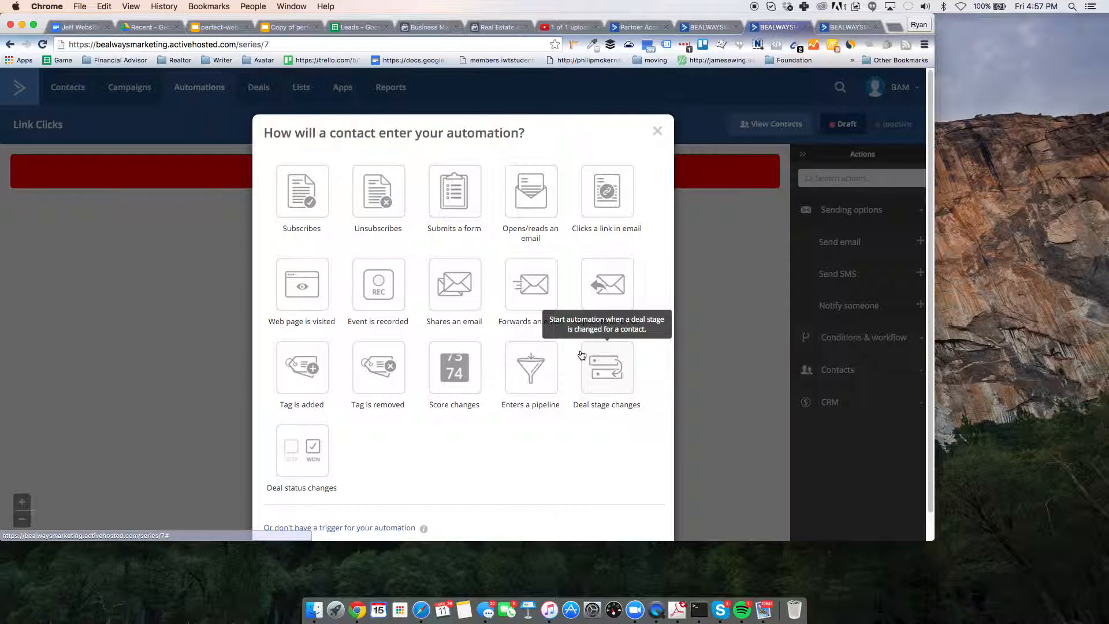
Add a start trigger for clicking any link in any email in any list and choose how often it runs
left_click(605, 195)
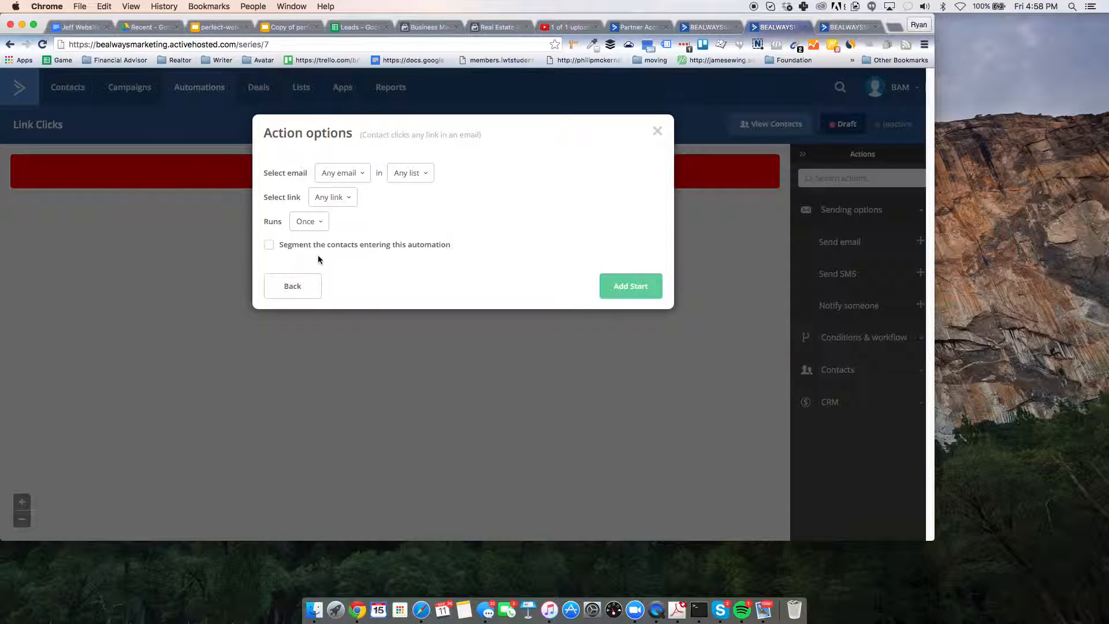
left_click(315, 224)
left_click(325, 265)
left_click(613, 283)
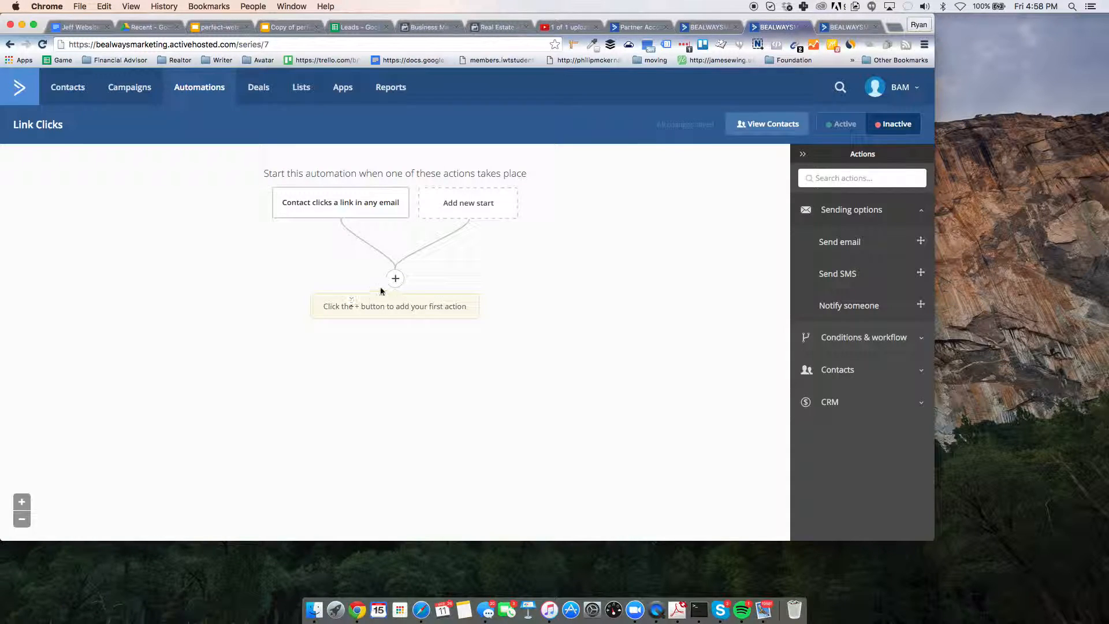
Add an action giving 1 point to the Link Clicks score, never expiring, and activate the automation
left_click(396, 279)
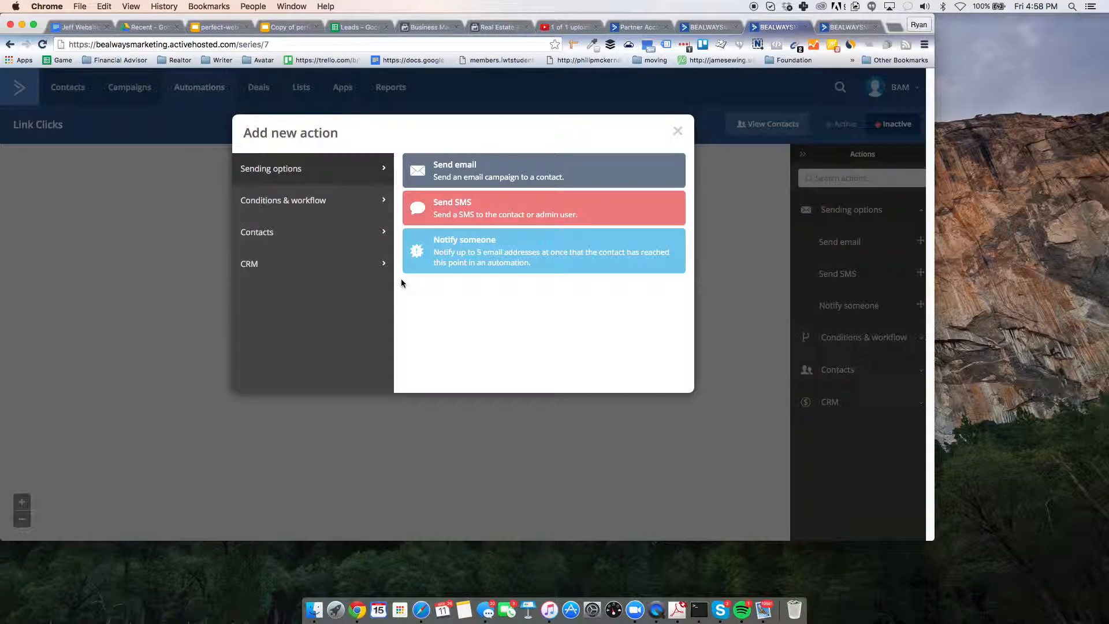
left_click(264, 228)
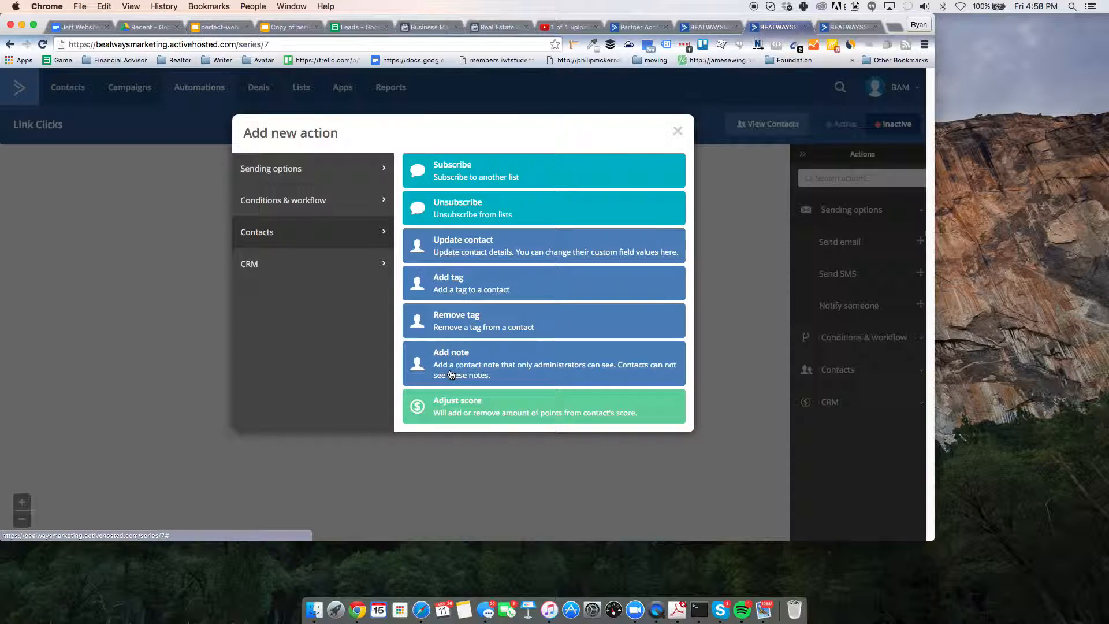
left_click(457, 404)
left_click(341, 243)
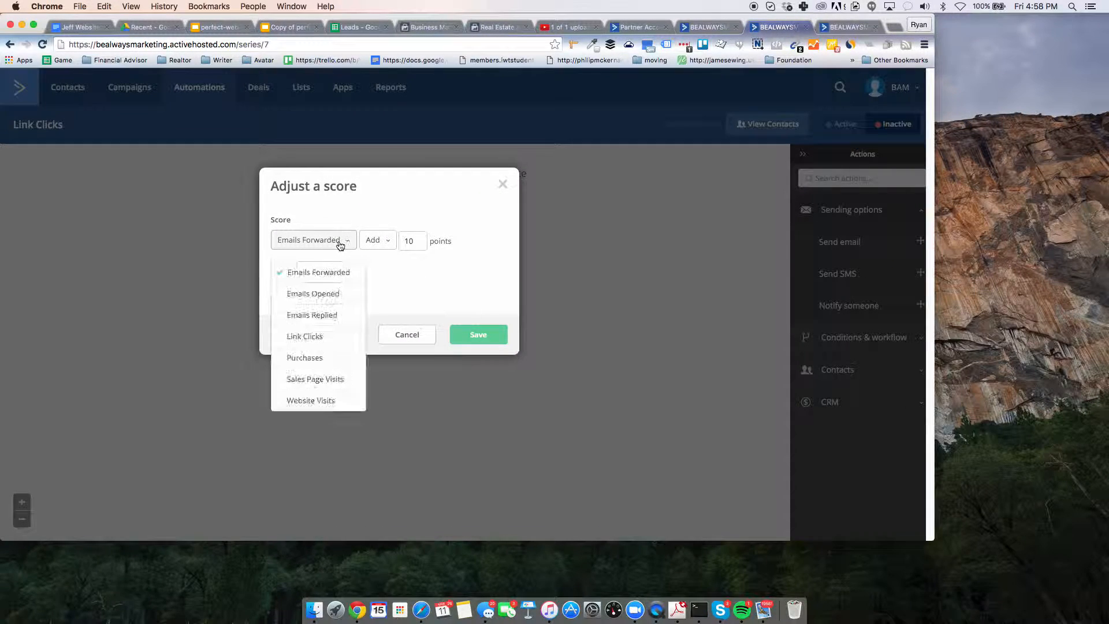
left_click(331, 335)
double_click(381, 243)
type("1")
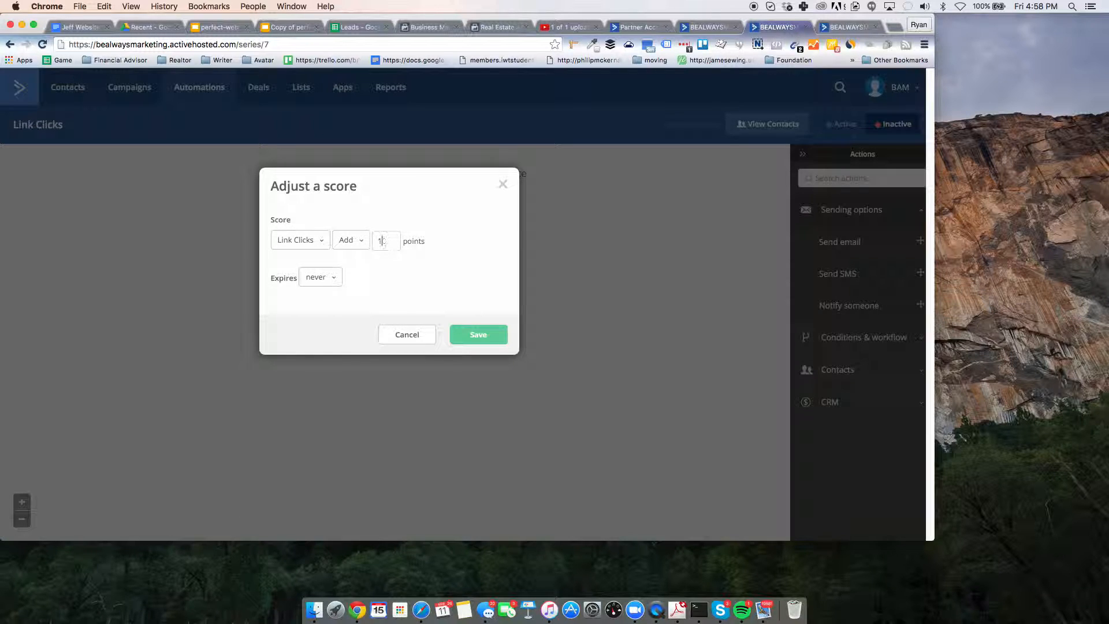
left_click(459, 334)
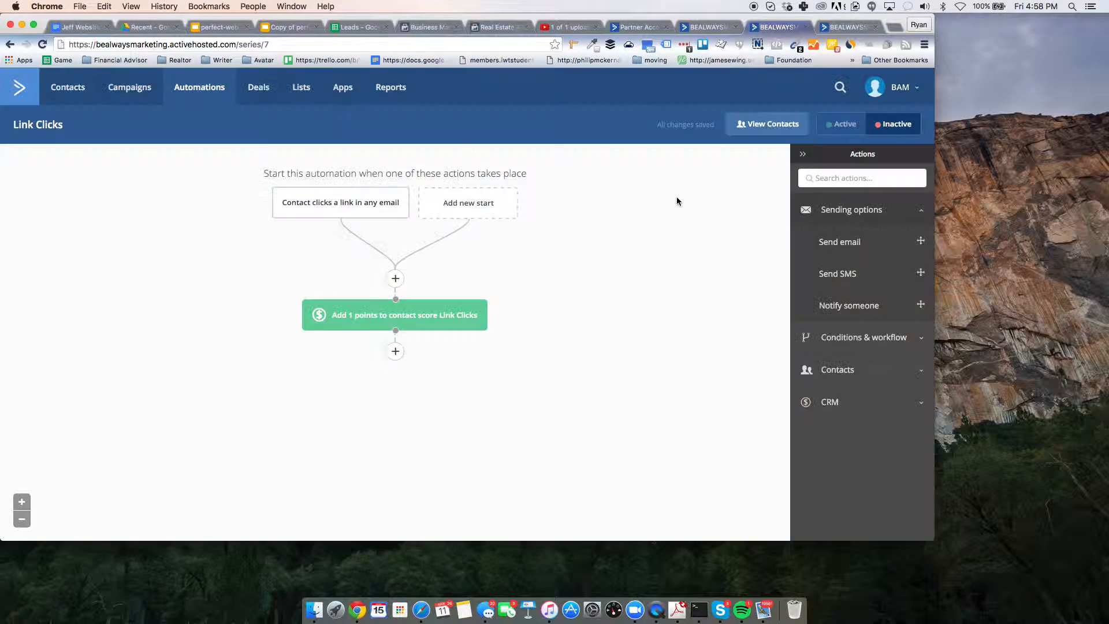
left_click(835, 133)
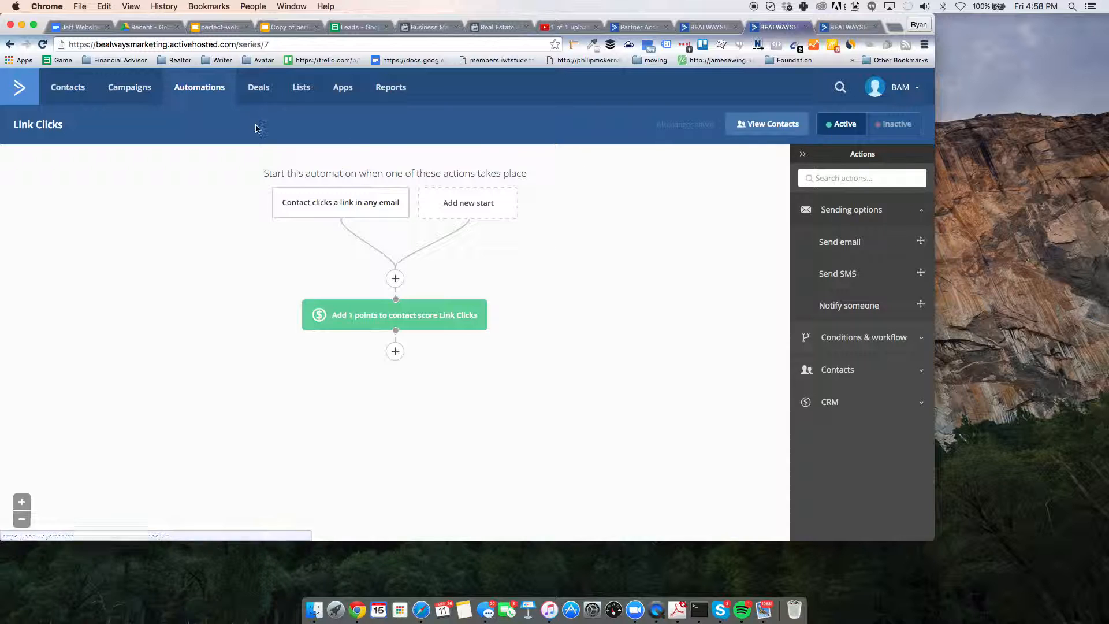
Return to the automations list and close the separate Site Tracking page
left_click(224, 106)
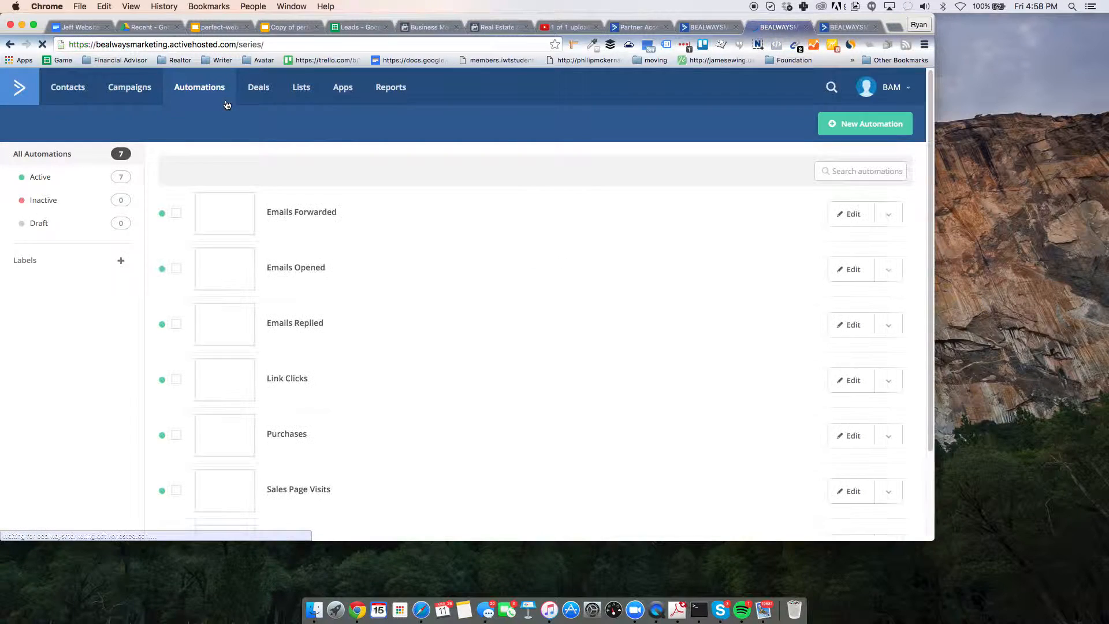
scroll(440, 336, "down", 3)
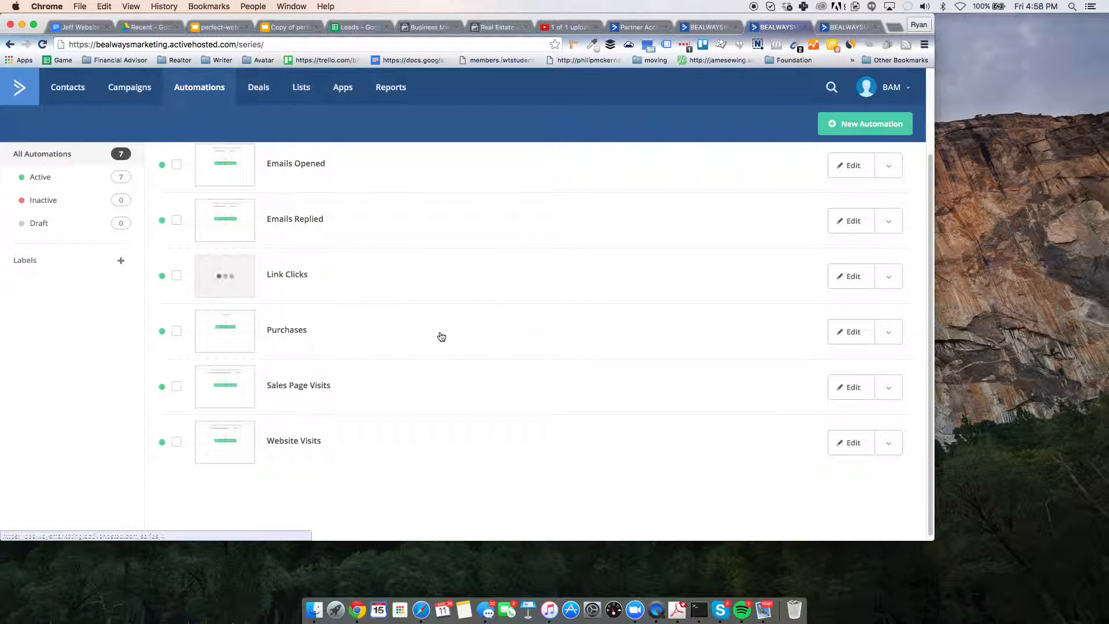
left_click(834, 32)
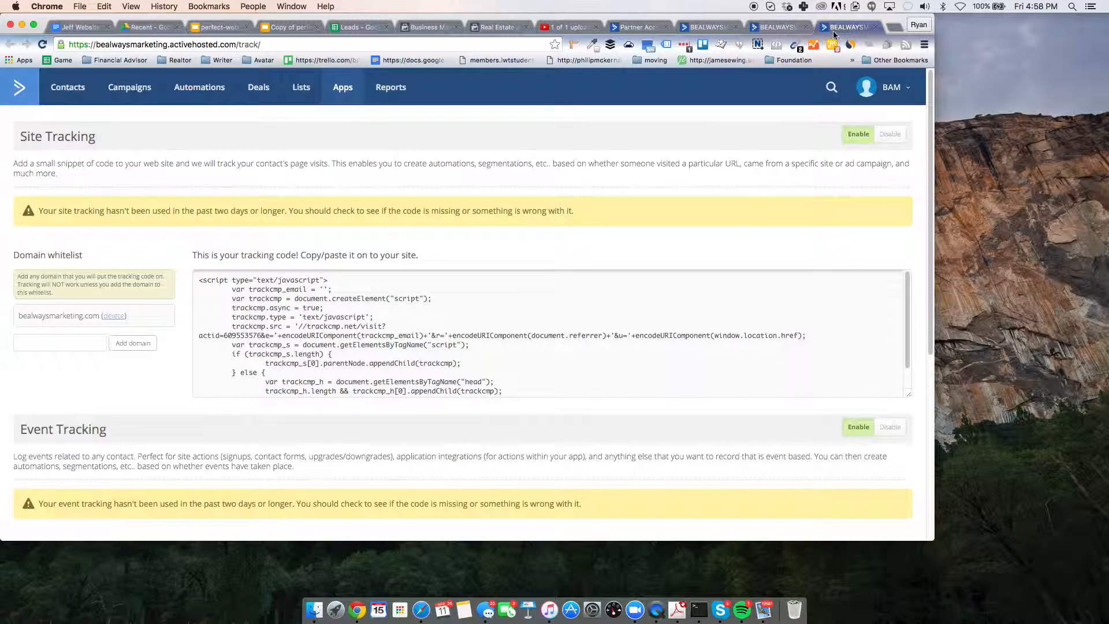
left_click(875, 28)
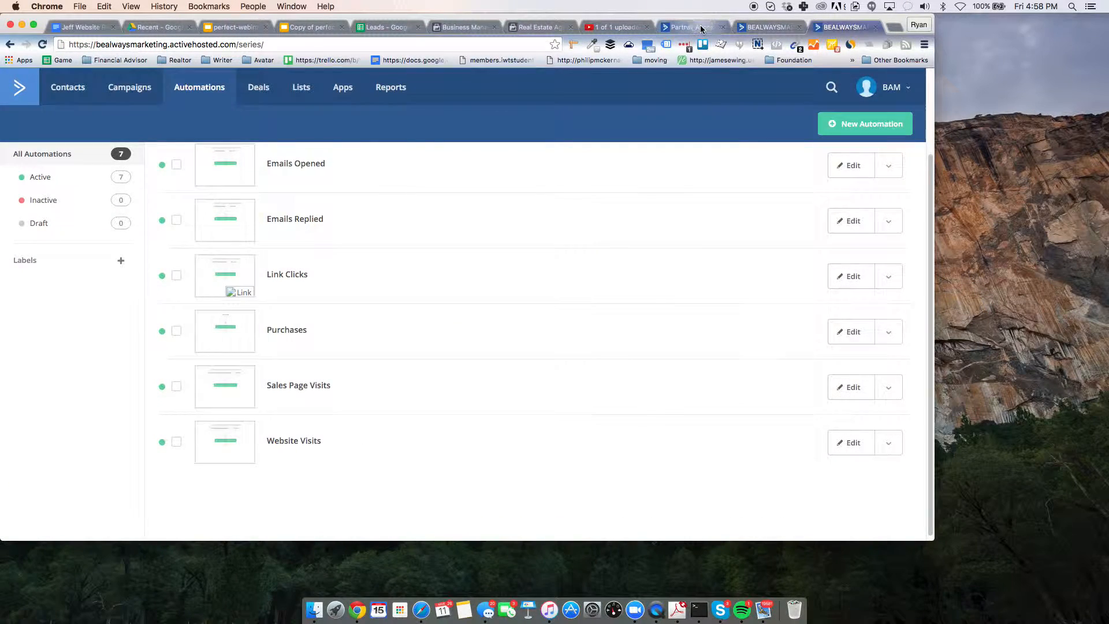
Switch to Facebook Business Manager and open the Real Estate Agent Support page
left_click(700, 27)
left_click(624, 27)
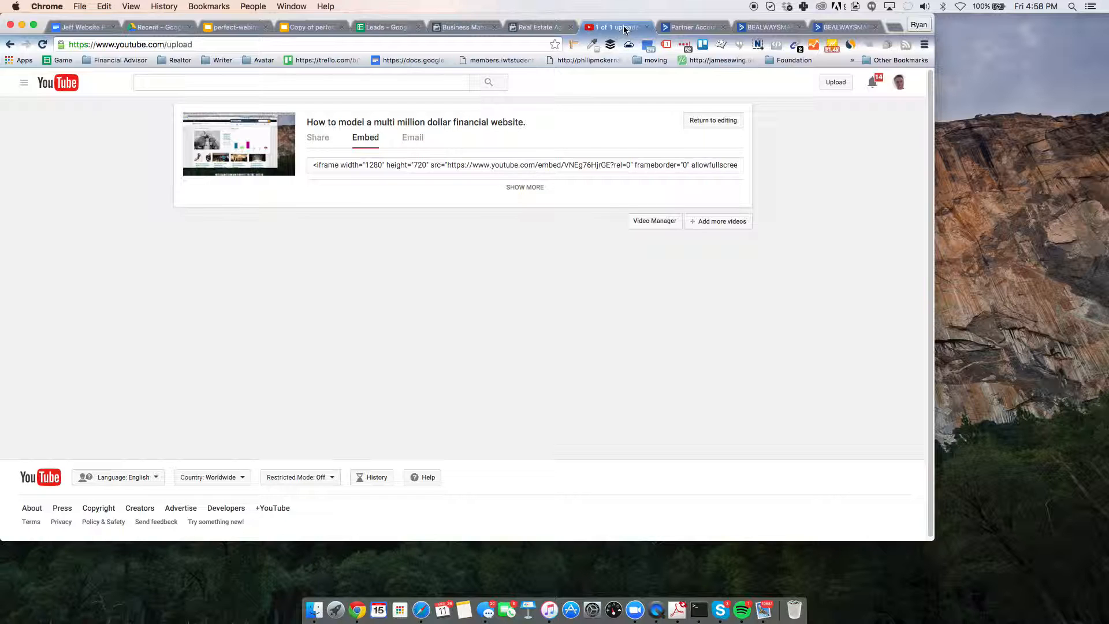
left_click(547, 27)
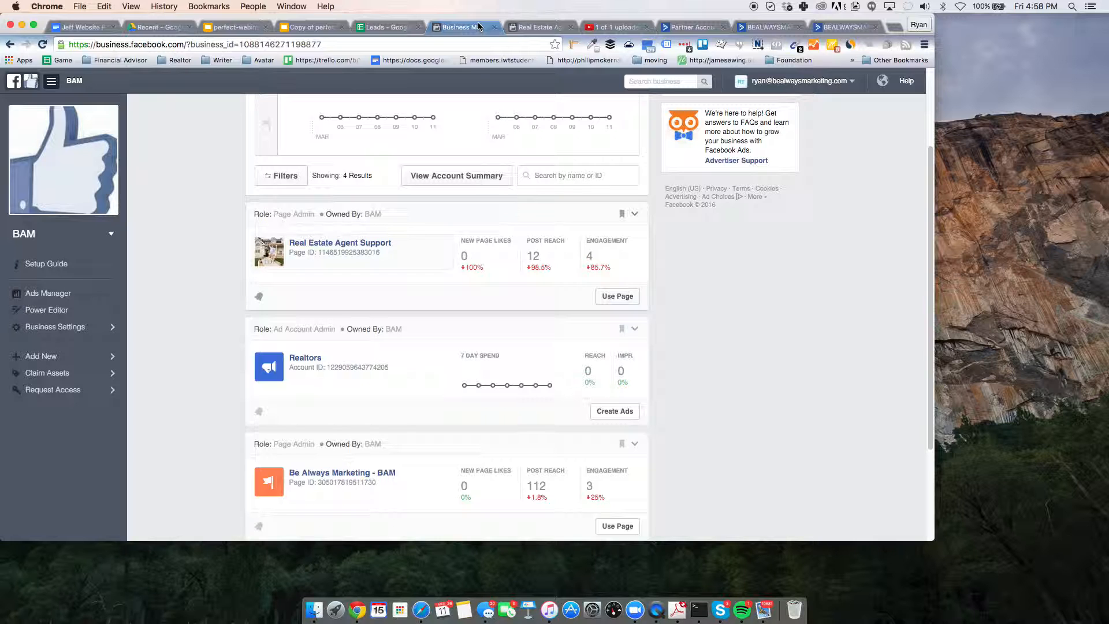
left_click(341, 267)
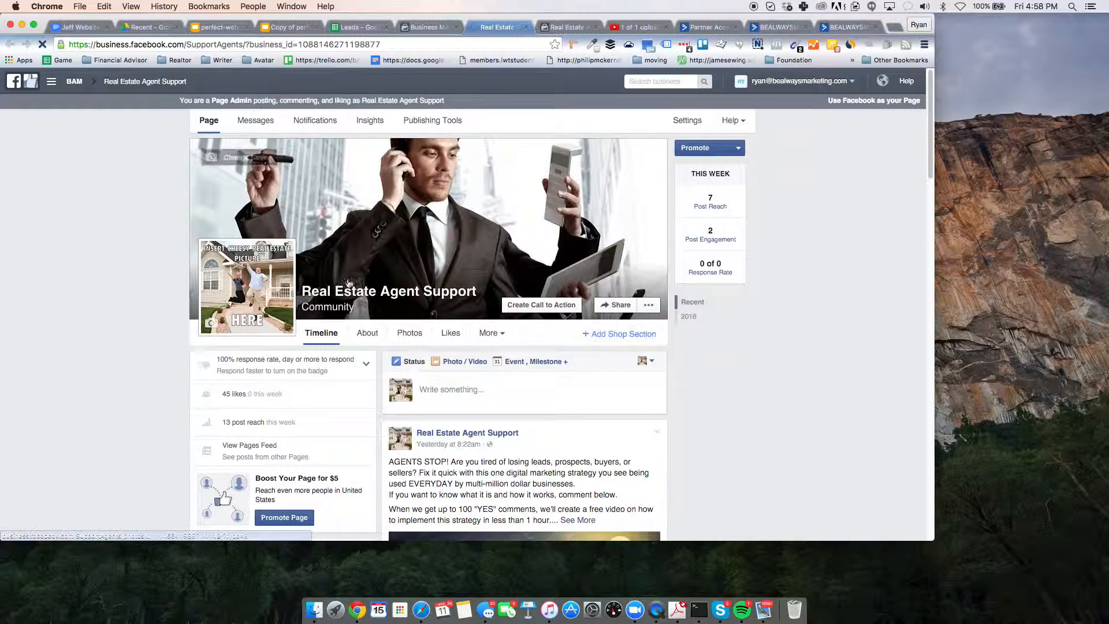
Examine the Real Estate Agent Support timeline, especially the latest post with its call for comments and its engagement
scroll(500, 435, "down", 4)
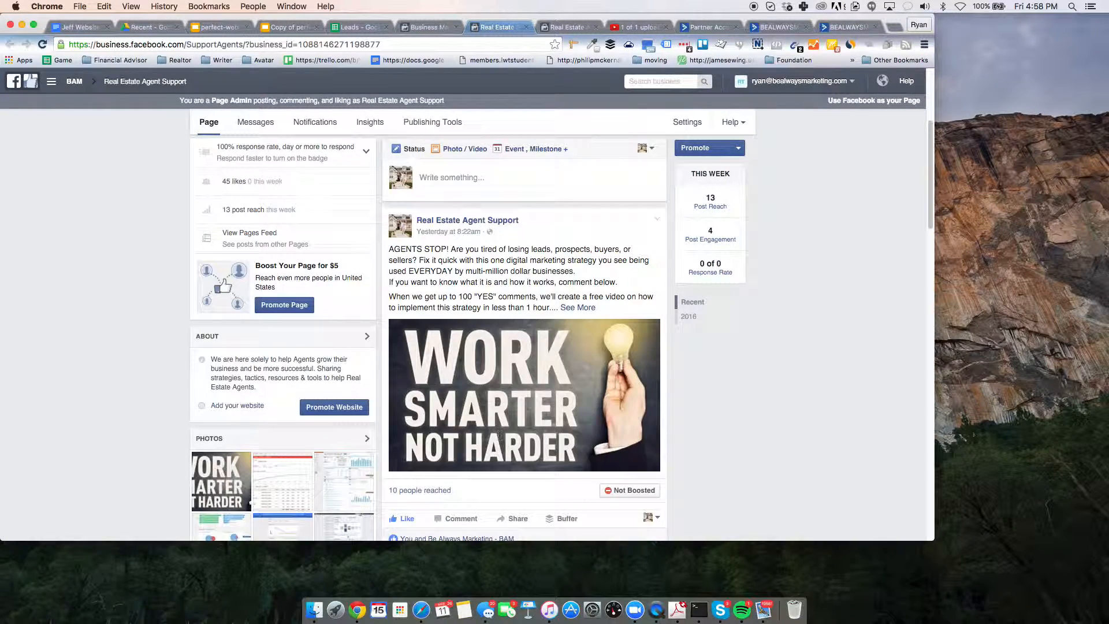
scroll(503, 436, "down", 2)
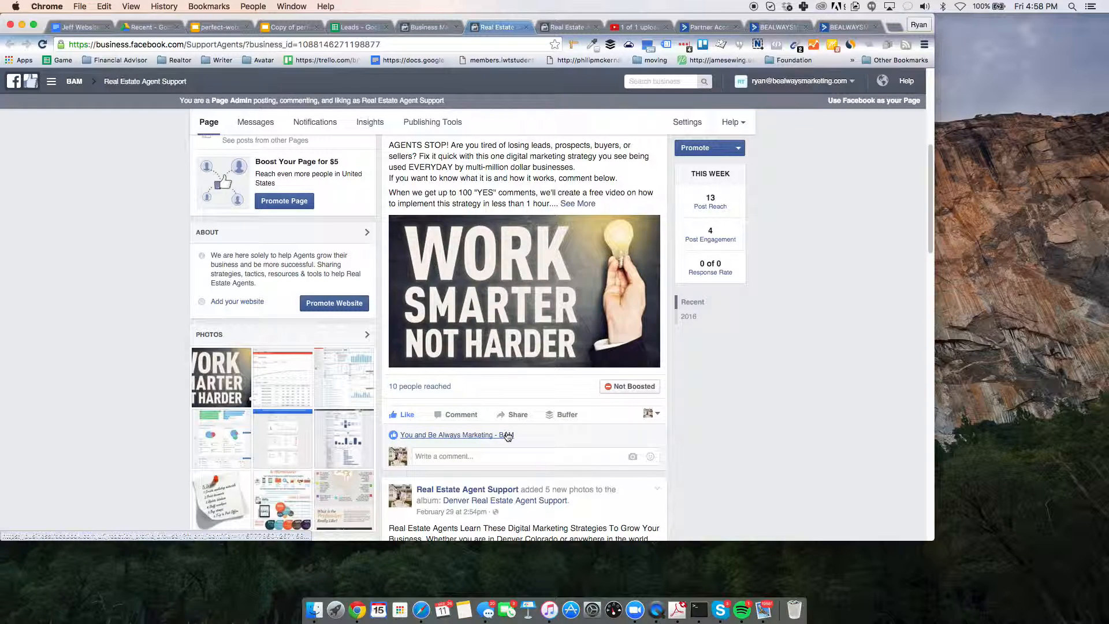
scroll(523, 462, "down", 1)
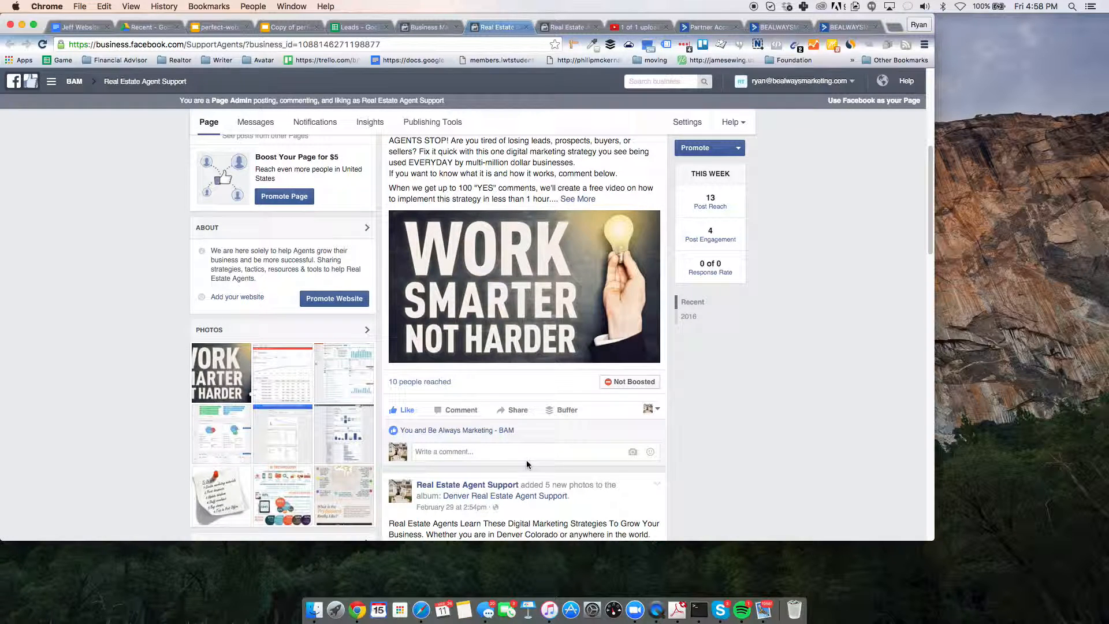
scroll(526, 462, "down", 1)
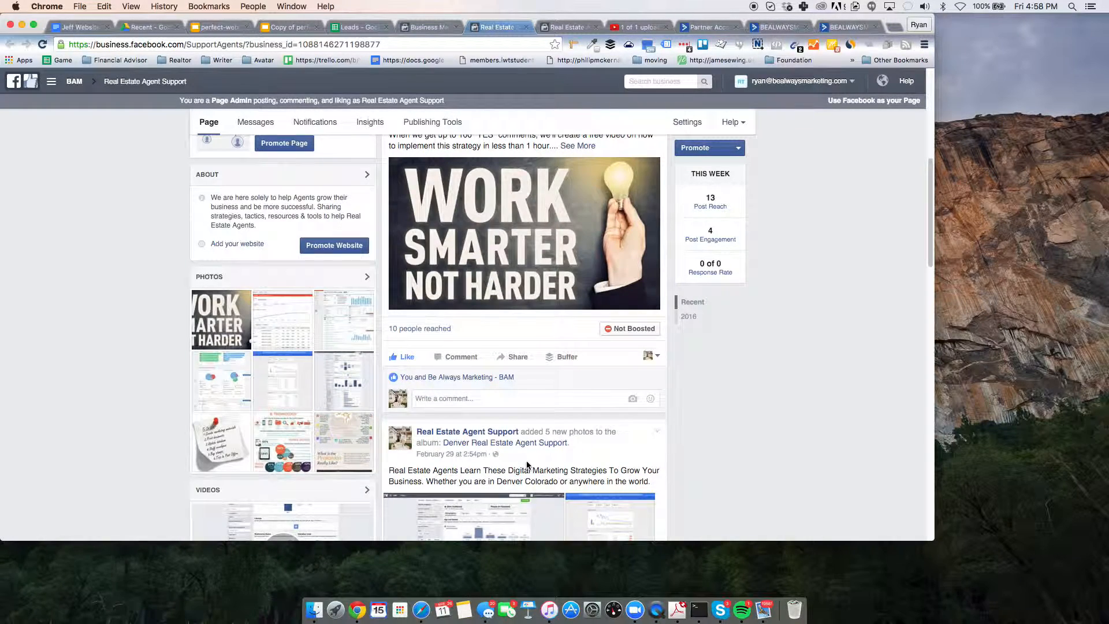
scroll(527, 464, "down", 2)
scroll(530, 464, "up", 7)
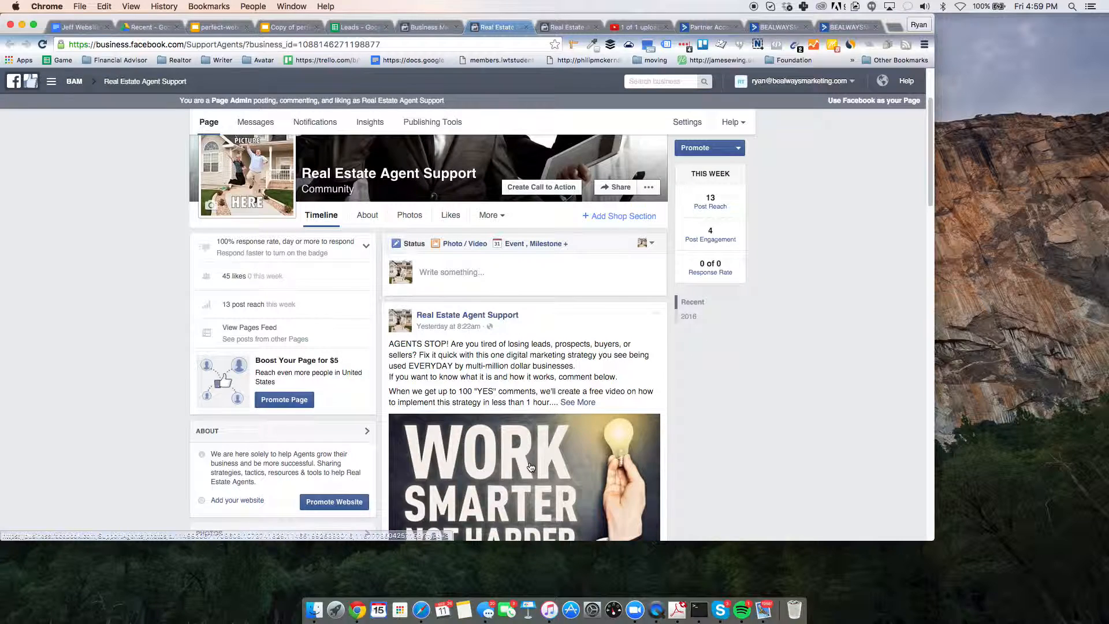
scroll(530, 467, "down", 1)
scroll(530, 466, "down", 2)
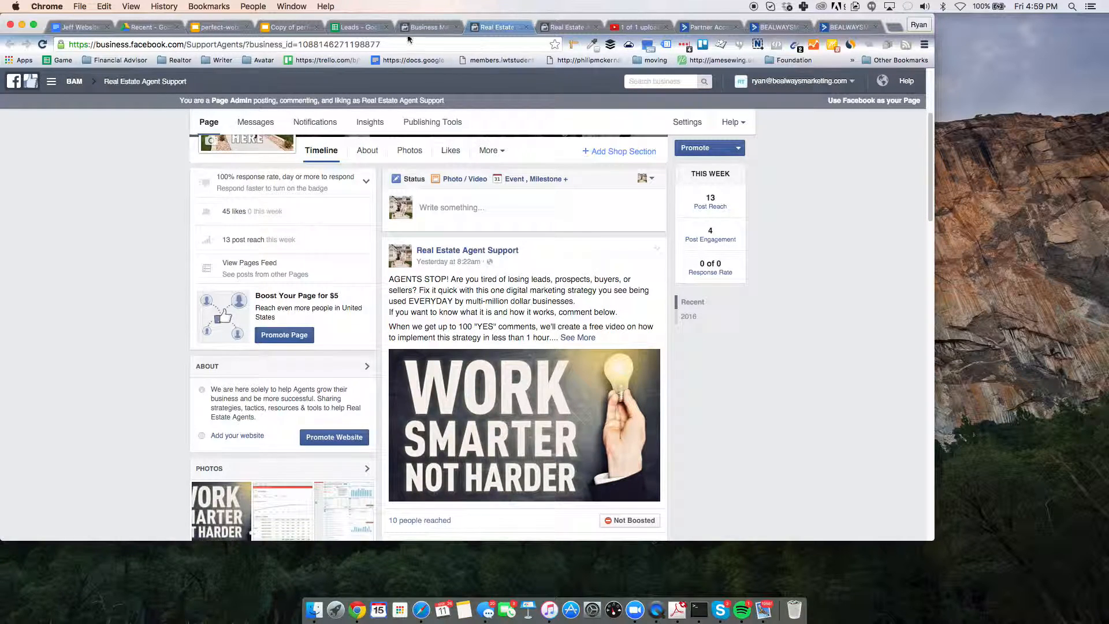
Switch back to the ActiveCampaign automations list and open the Link Clicks automation
left_click(424, 27)
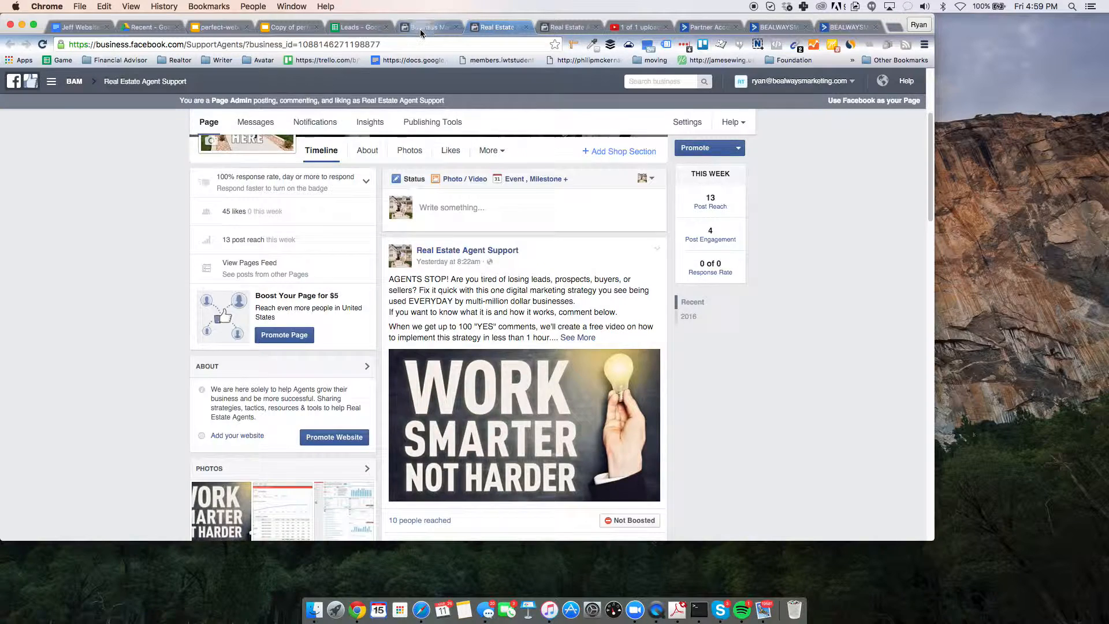
left_click(81, 27)
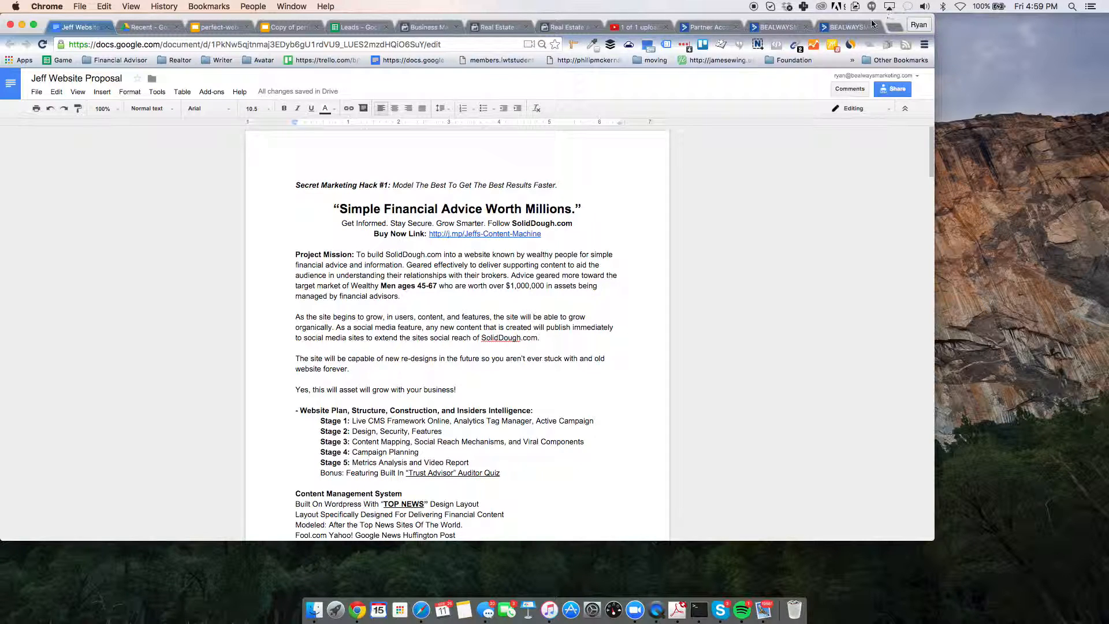
left_click(847, 27)
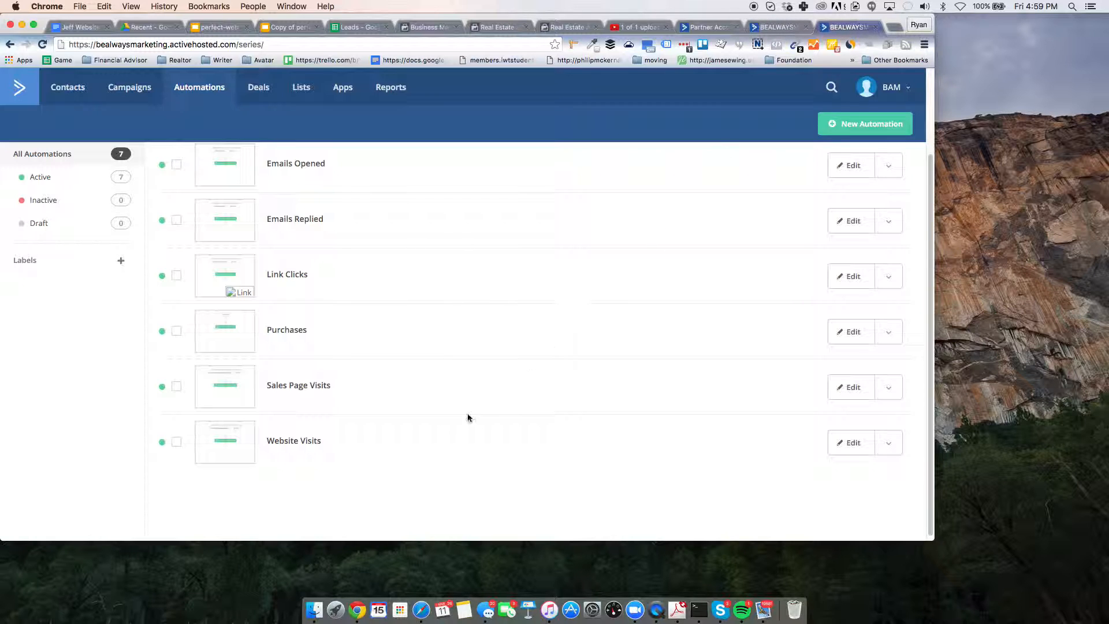
left_click(305, 281)
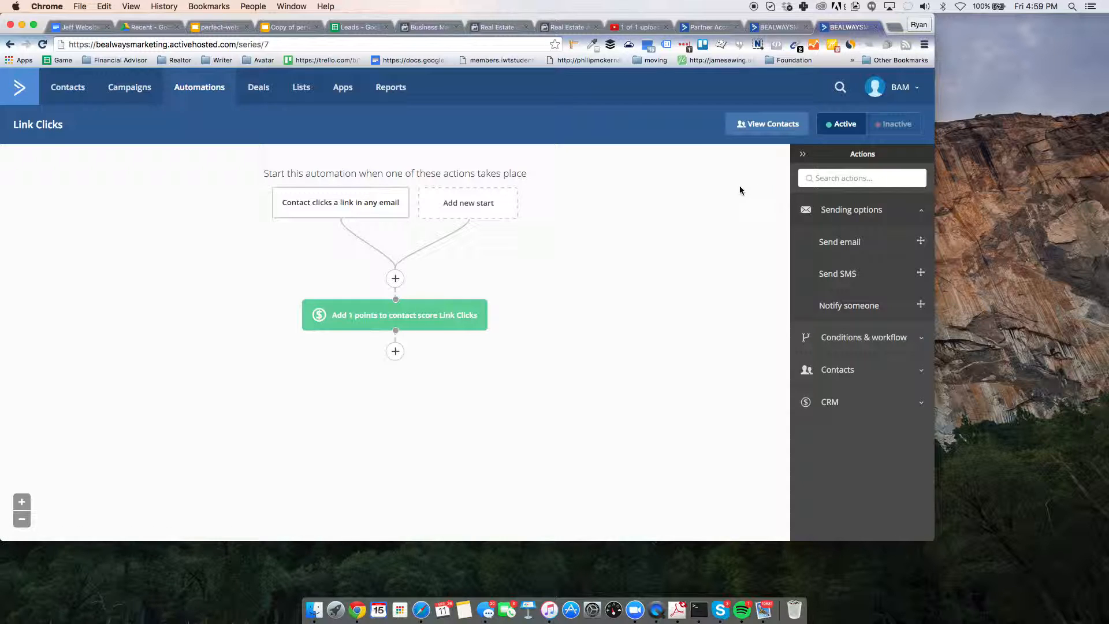
Collapse and re-expand the list of available actions and view the contacts in the Link Clicks automation
left_click(802, 153)
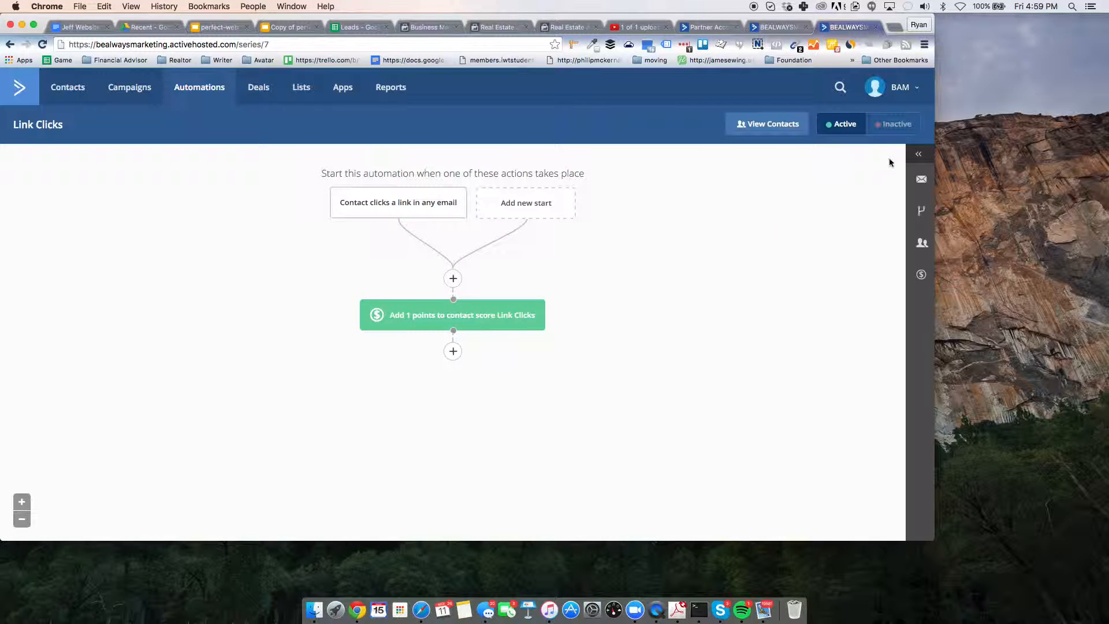
left_click(918, 154)
left_click(759, 122)
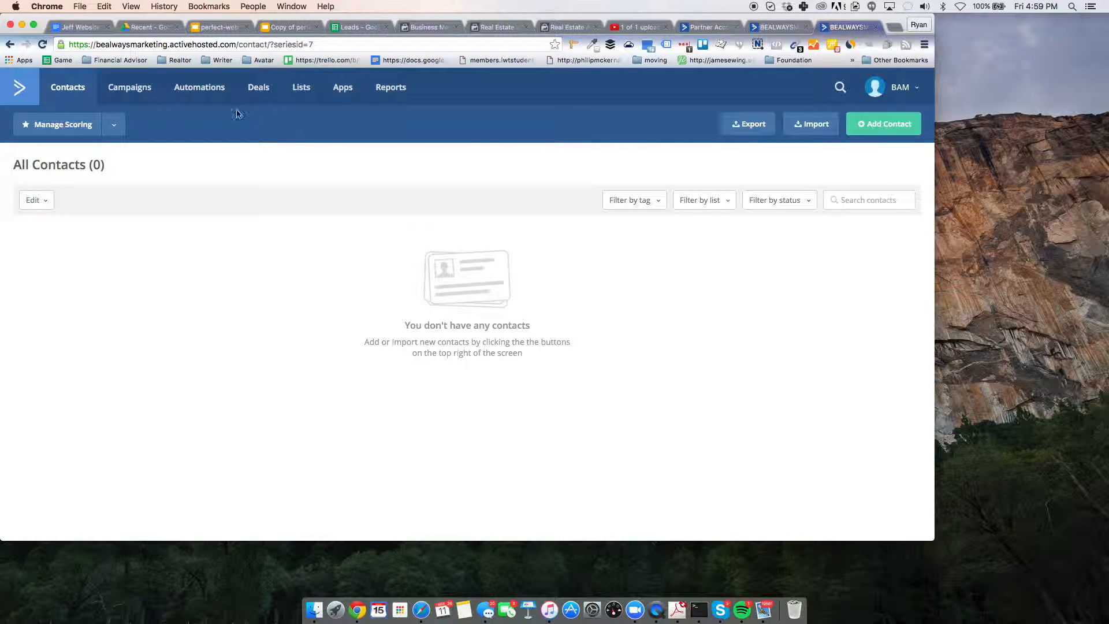
Share the Emails Forwarded automation from the automations list to get its share URL, and dismiss the sharing message
left_click(222, 90)
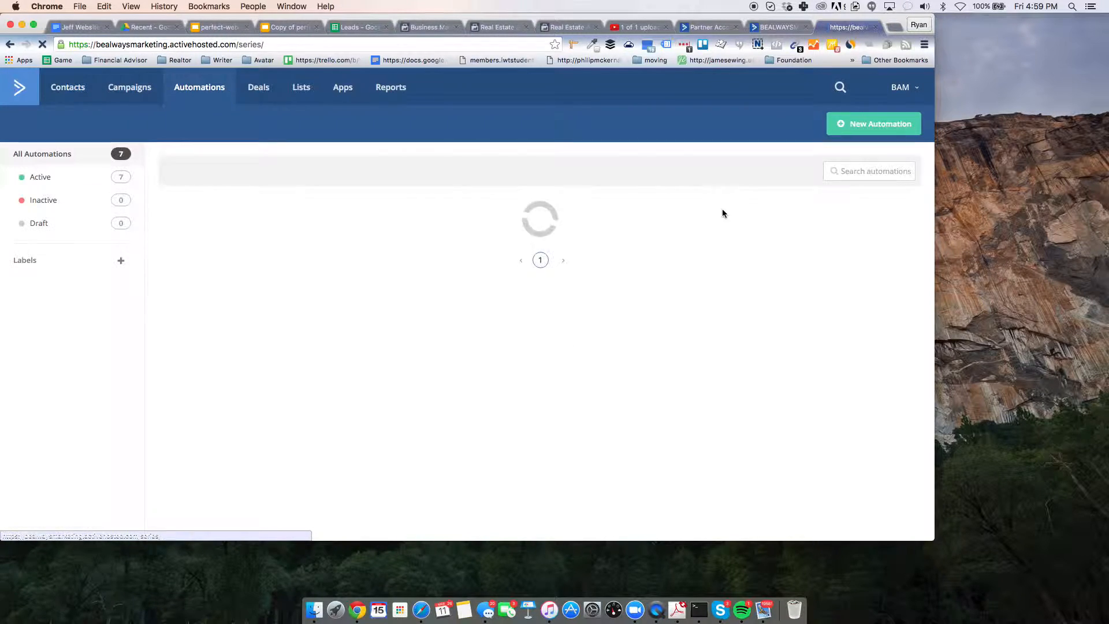
left_click(888, 213)
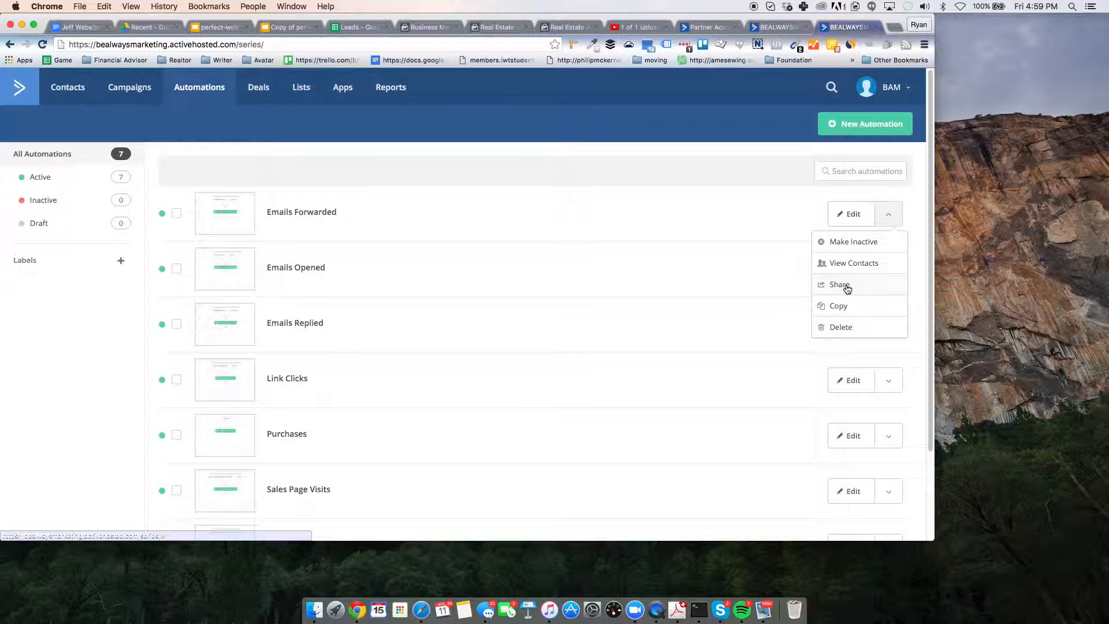
left_click(847, 288)
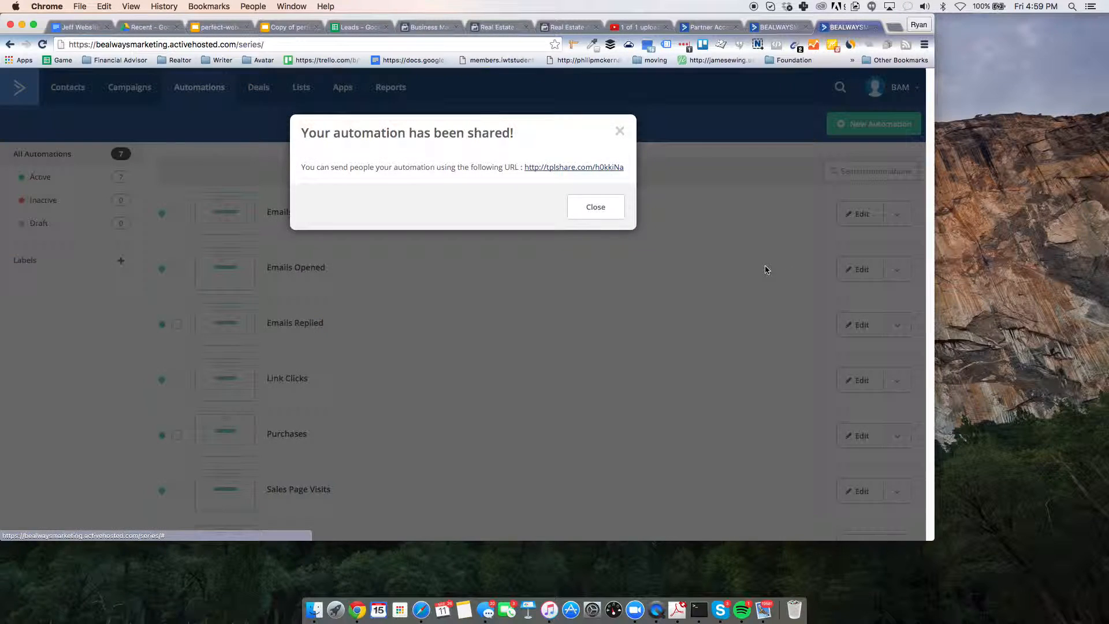
left_click(595, 213)
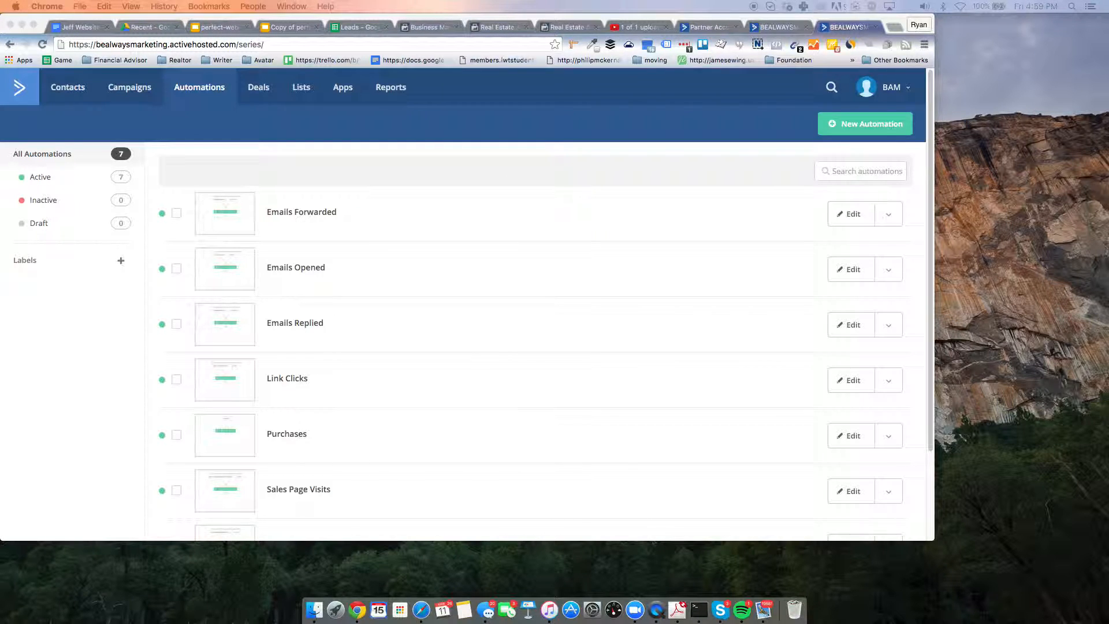
Bring the Google Docs window with the lead evaluation outline into view over ActiveCampaign
left_click_drag(254, 0, 427, 67)
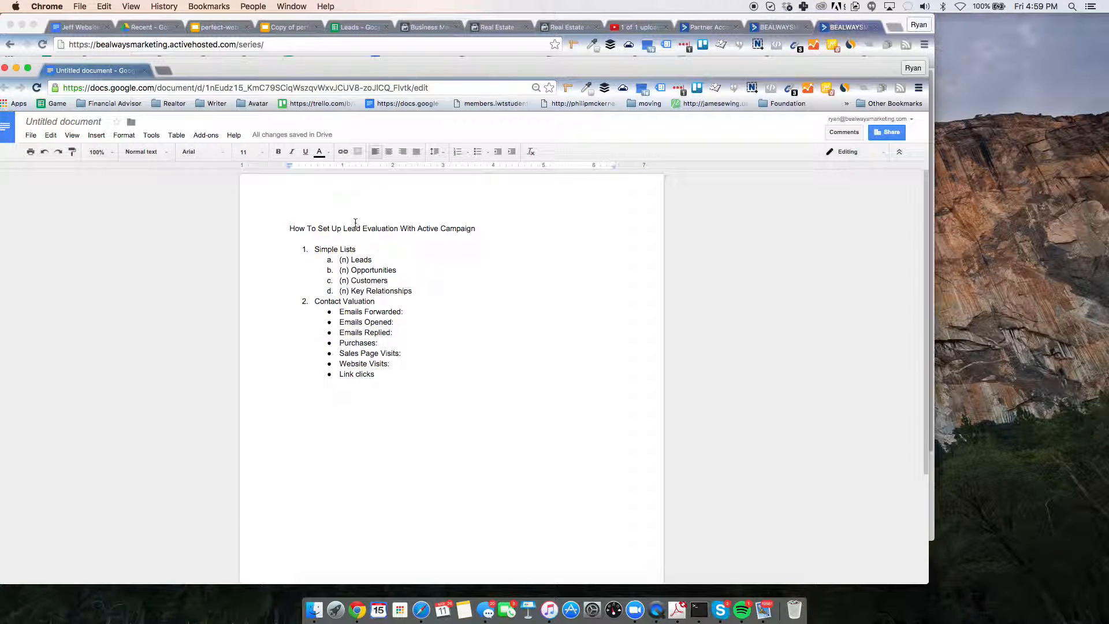